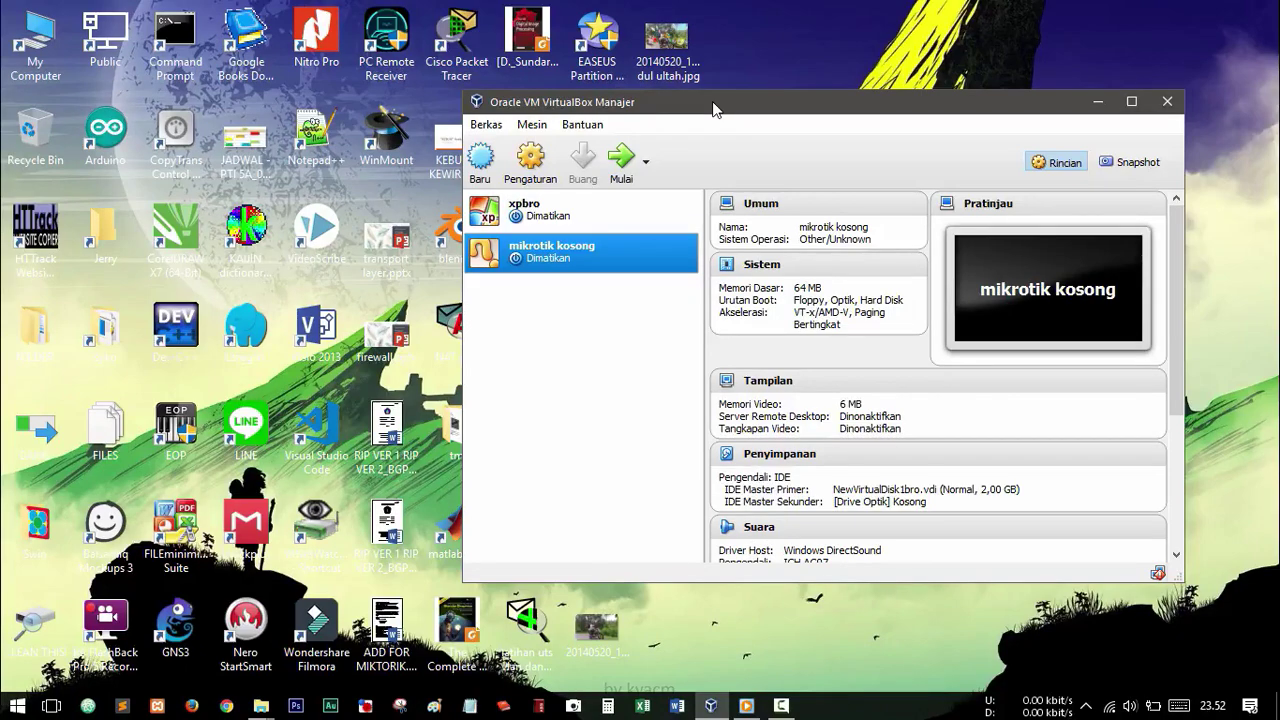
drag(717, 103, 686, 116)
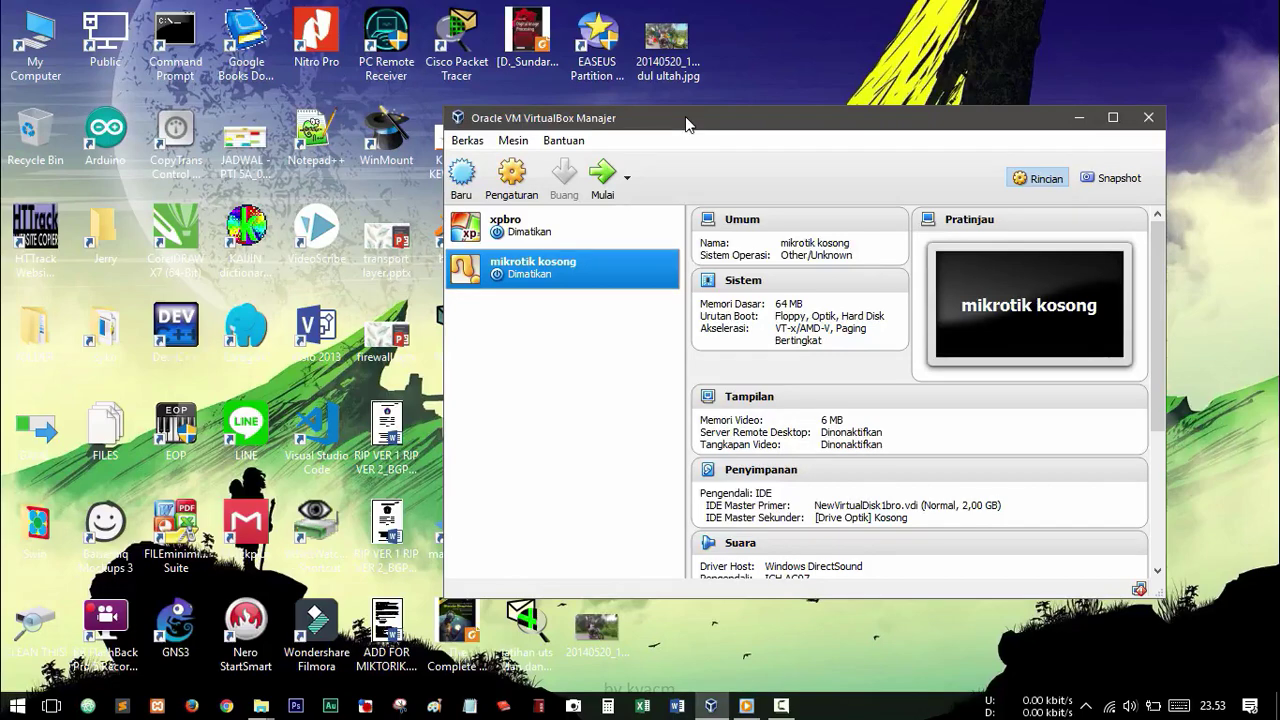
drag(686, 117, 691, 108)
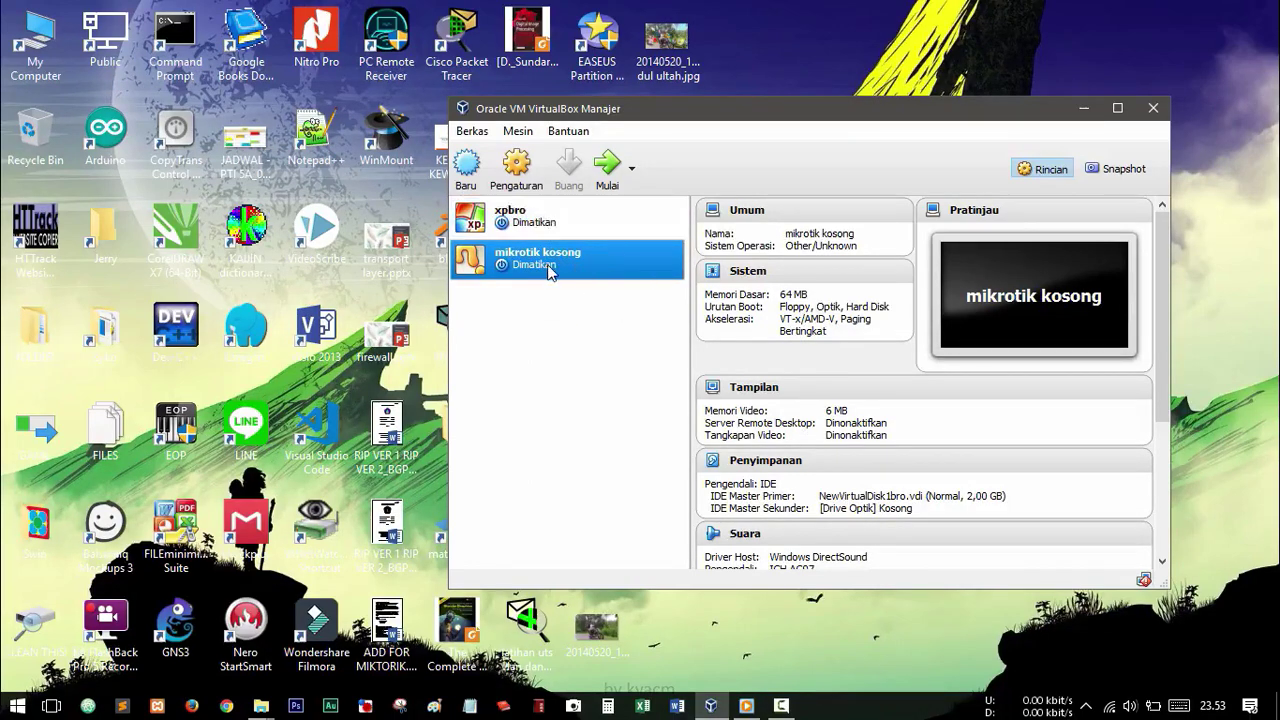
- View the details of the xpbro virtual machine, then return the selection to mikrotik kosong
ctrl+click(529, 224)
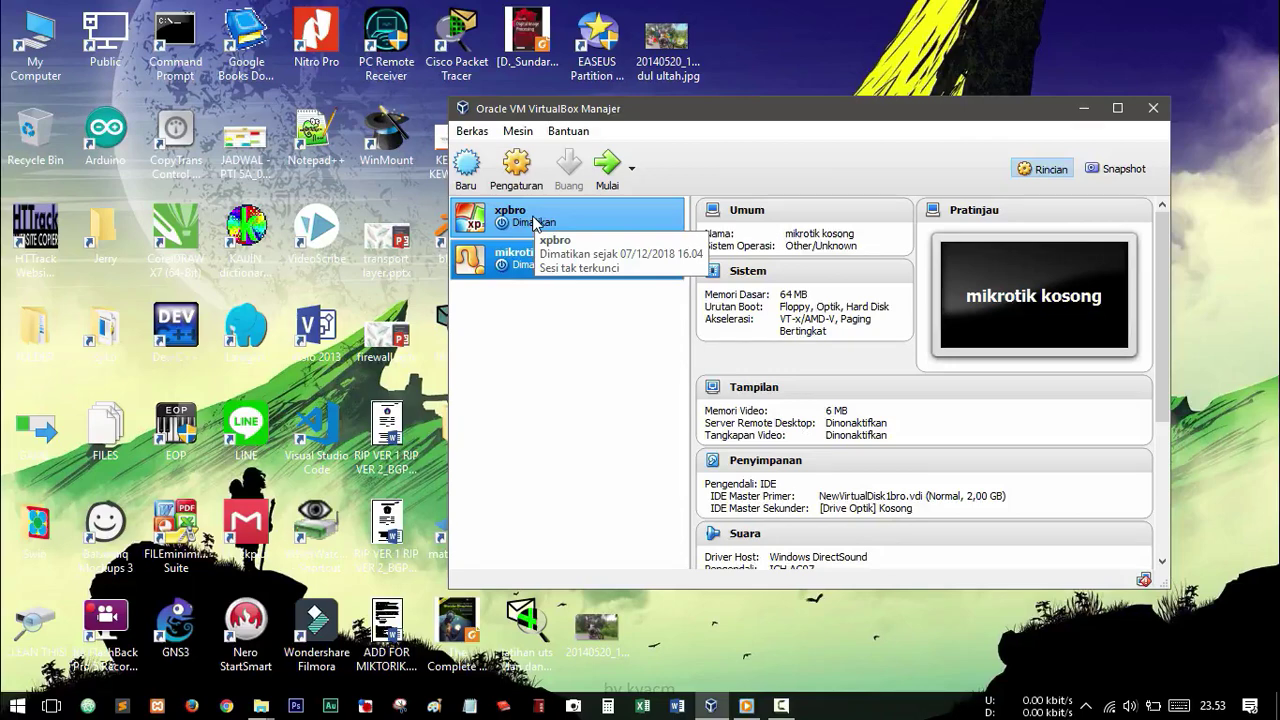
click(533, 222)
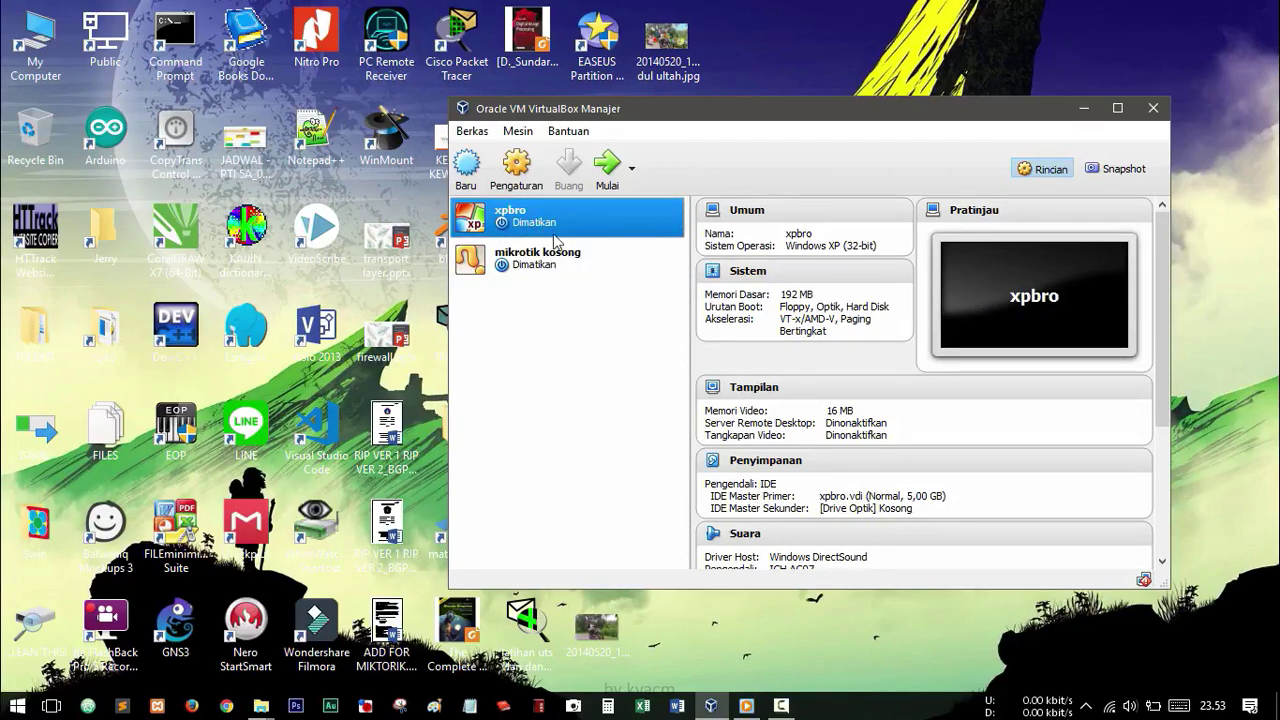
click(568, 268)
click(541, 232)
click(563, 254)
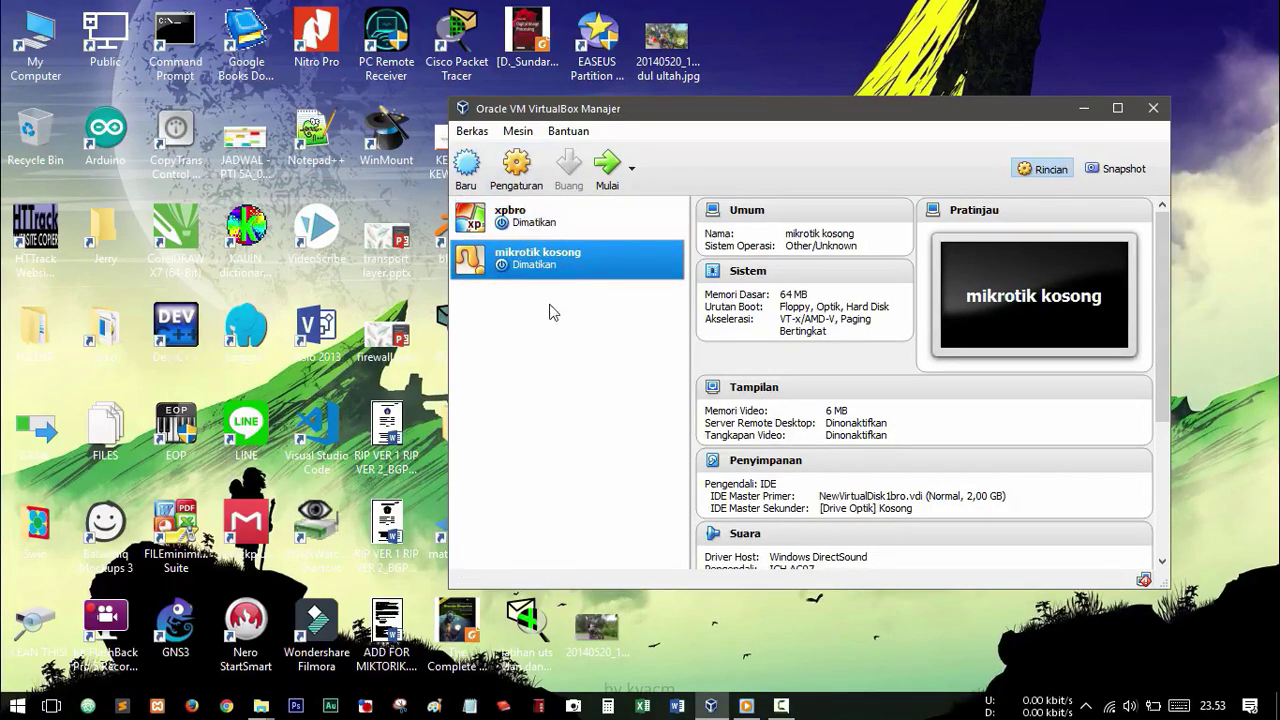
click(517, 166)
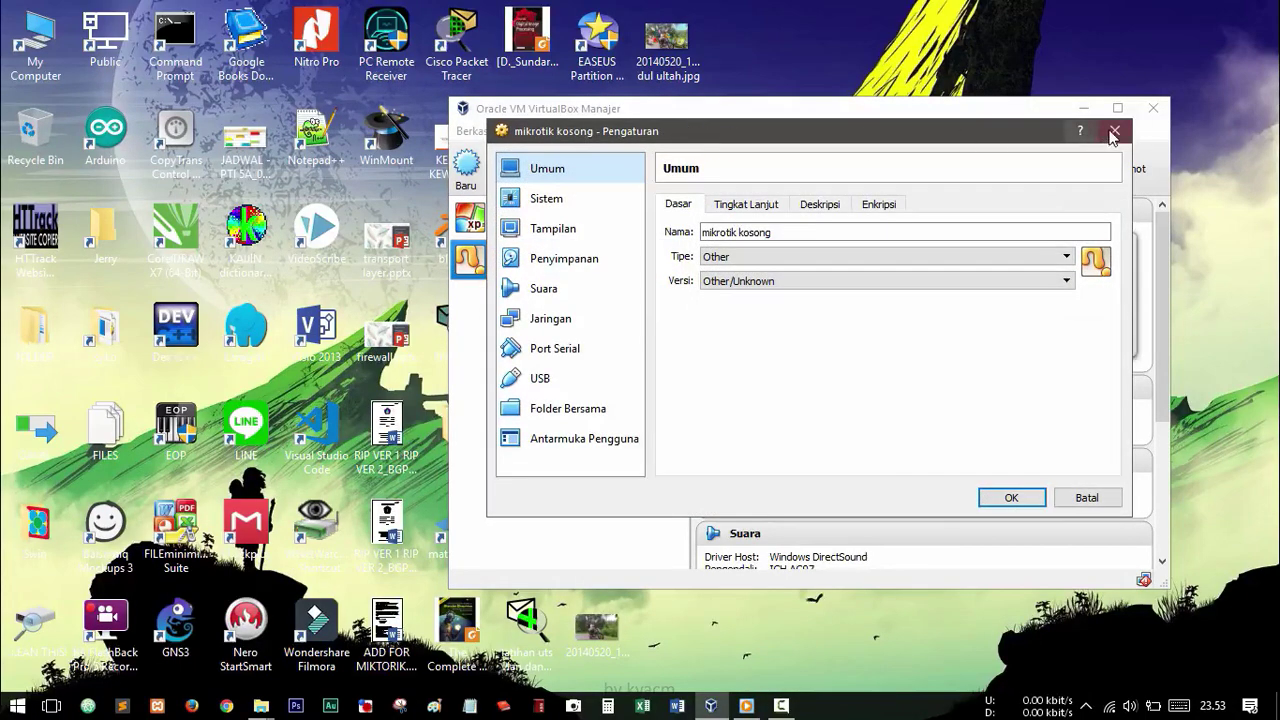
click(1113, 132)
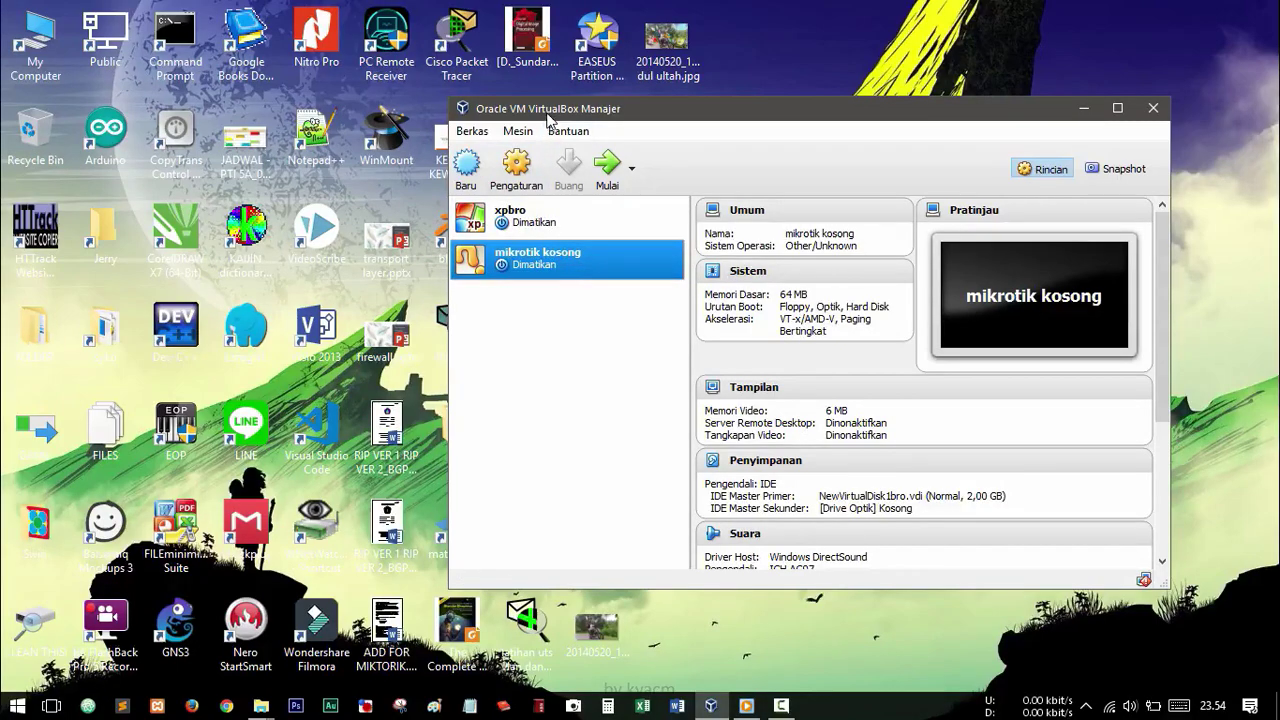
drag(548, 112, 548, 103)
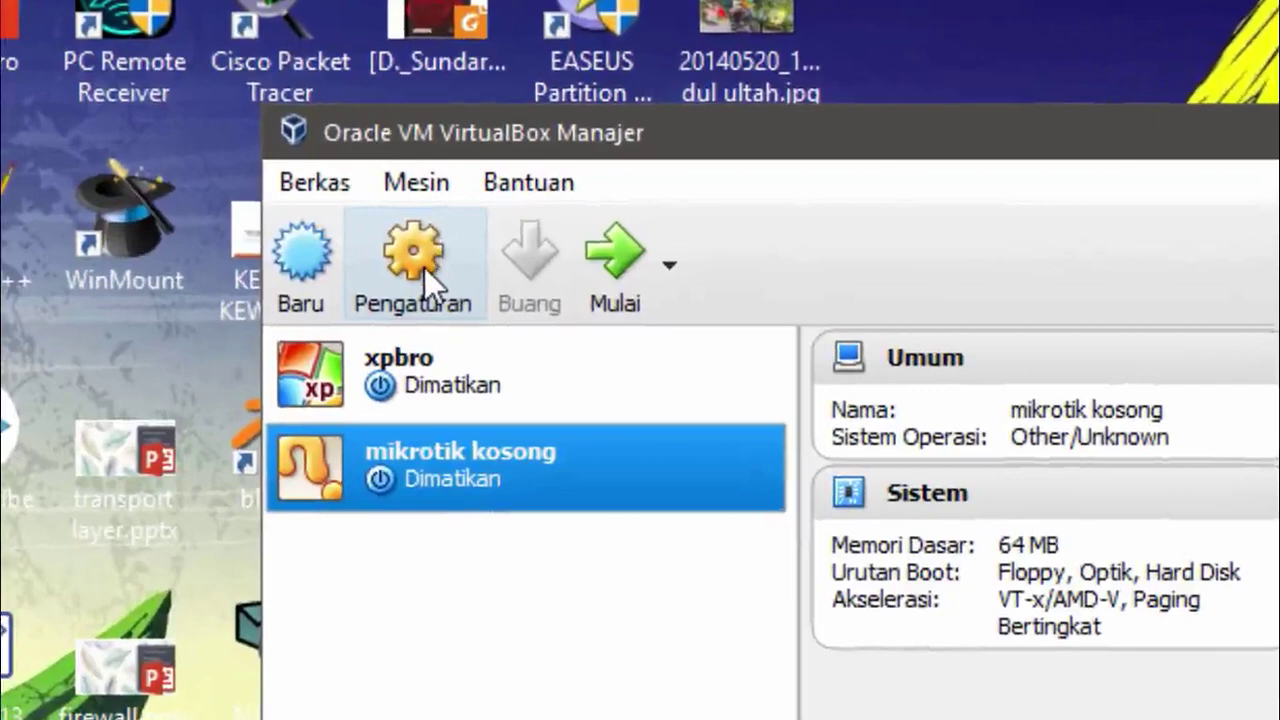
- In the mikrotik kosong machine's storage settings, load mikrotik-6.33.iso into the empty optical drive
click(490, 186)
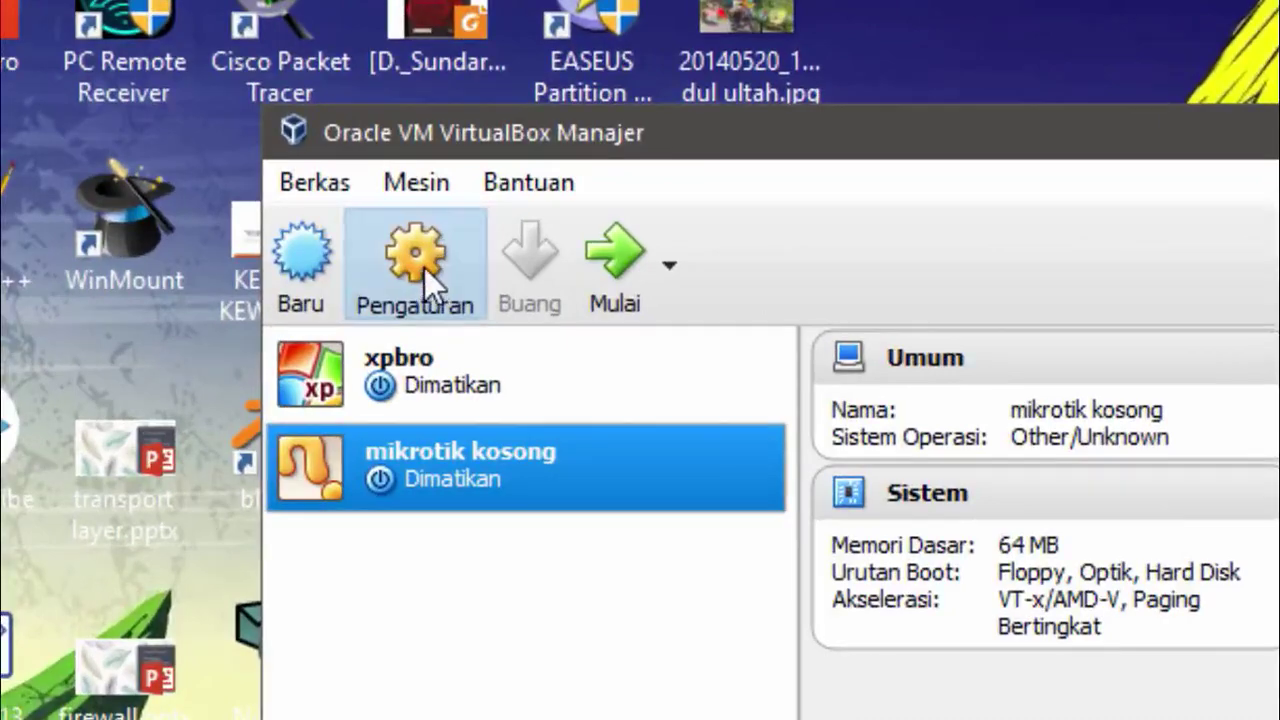
drag(668, 197, 674, 134)
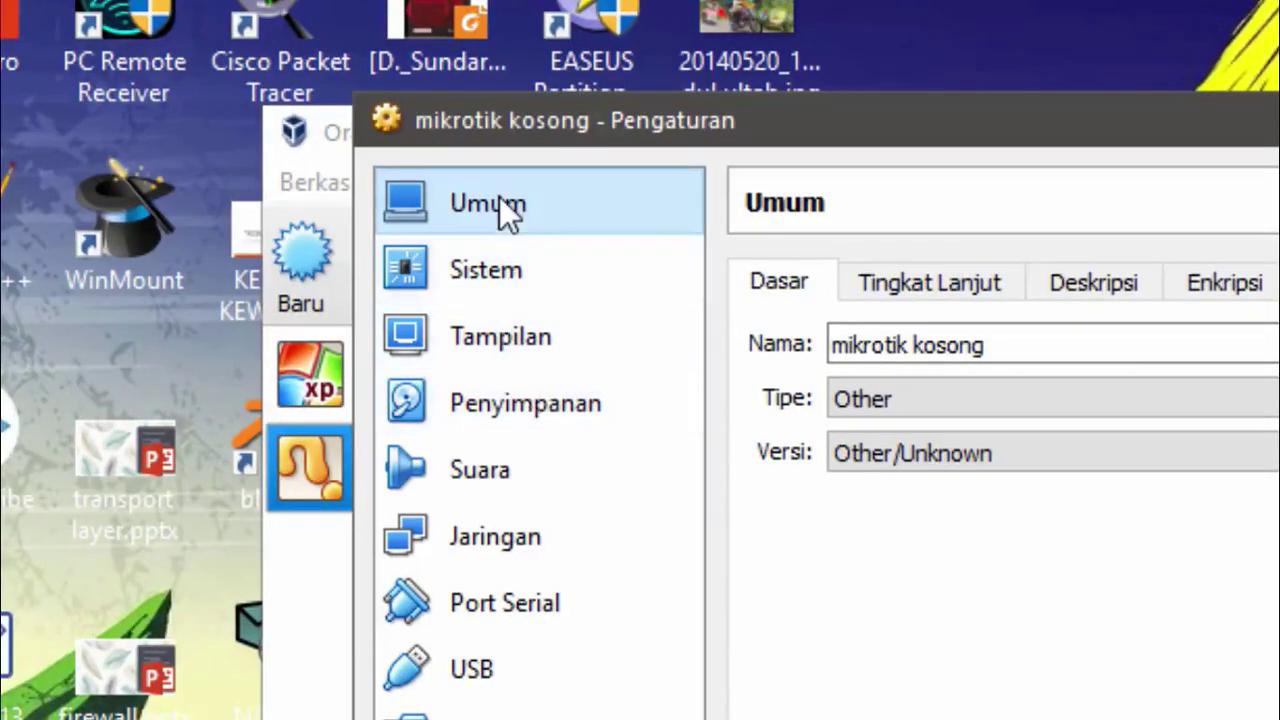
click(560, 392)
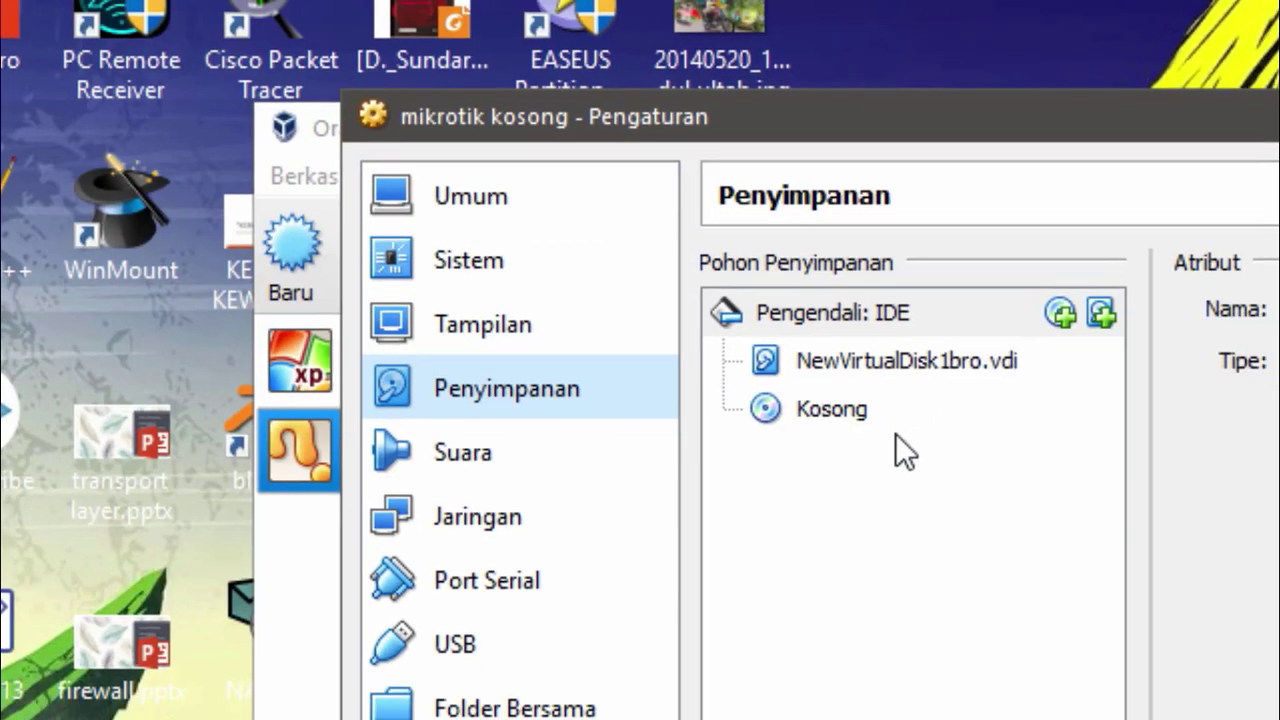
click(898, 432)
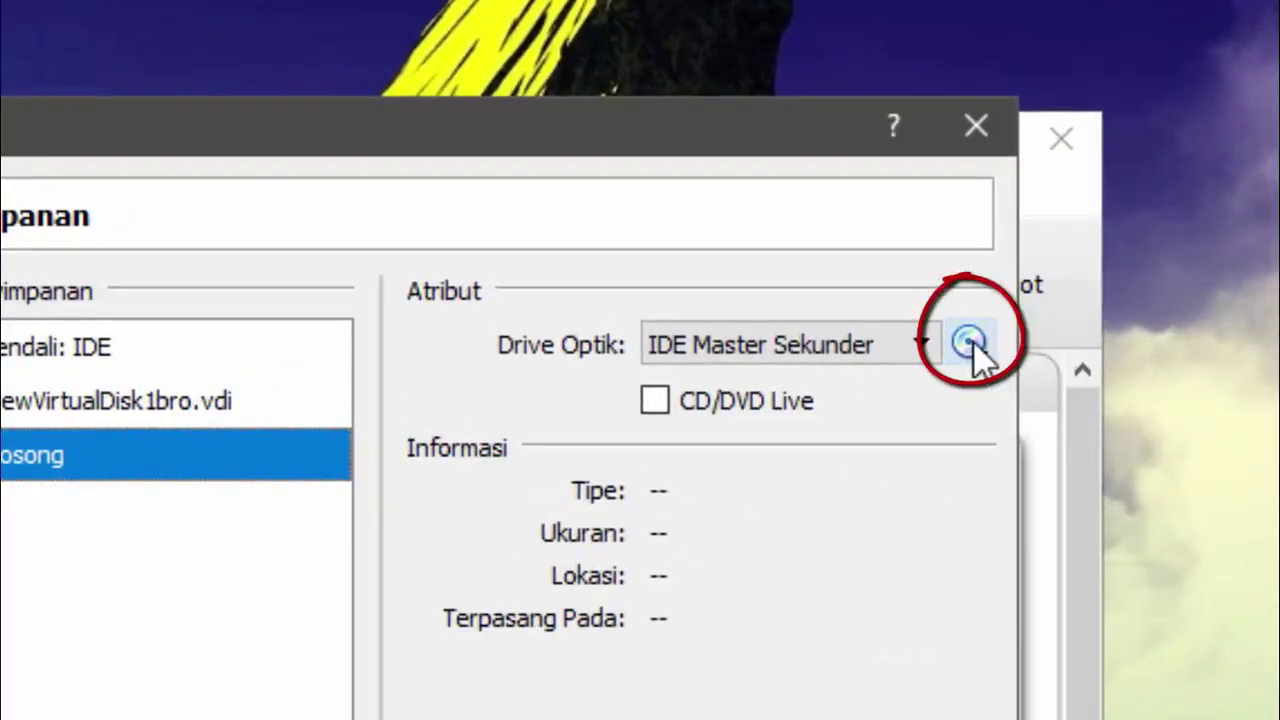
click(994, 315)
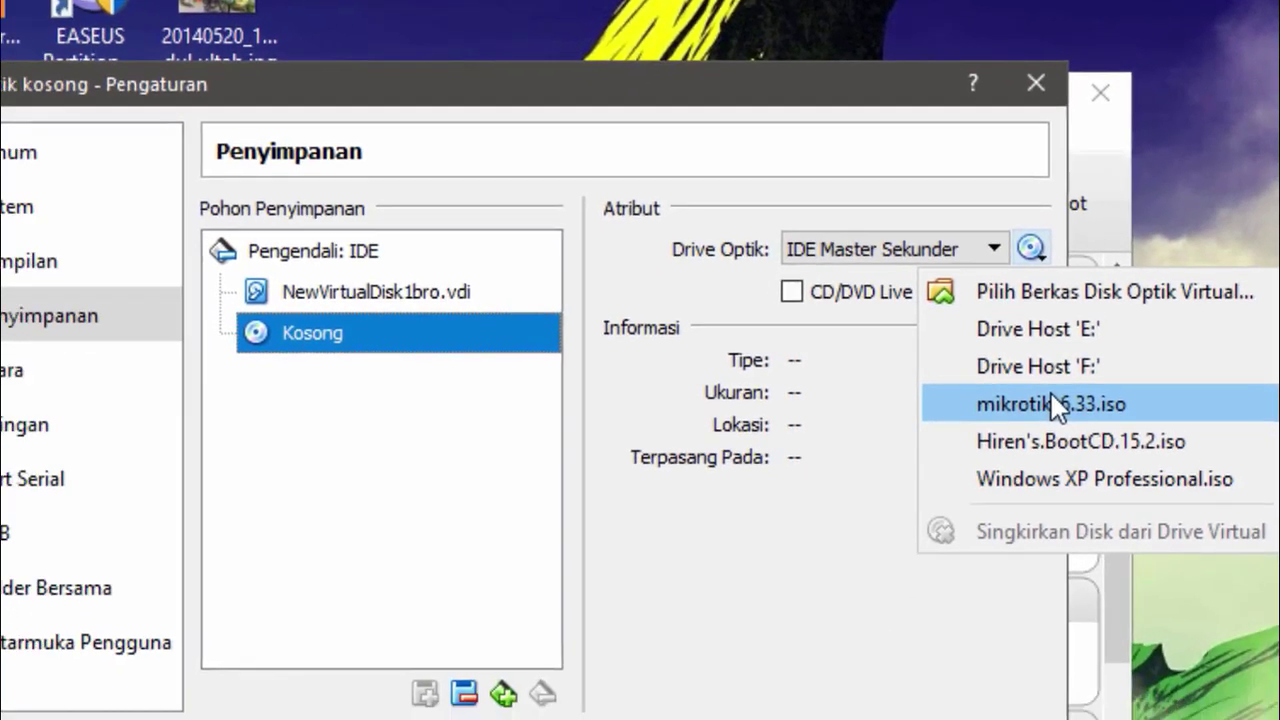
click(996, 536)
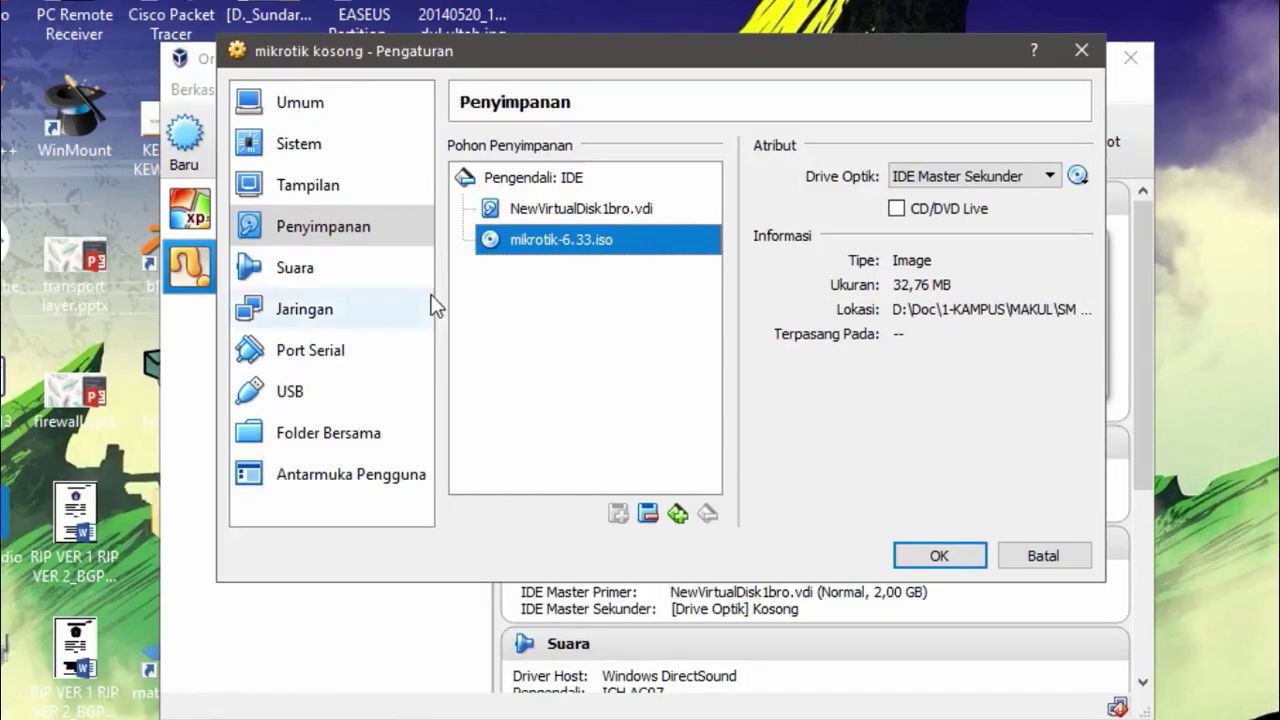
- Configure network Adaptor 1 as Adaptor Ter-bridge on the 802.11n Wireless LAN Card, with promiscuous mode Ijinkan Semua
click(320, 310)
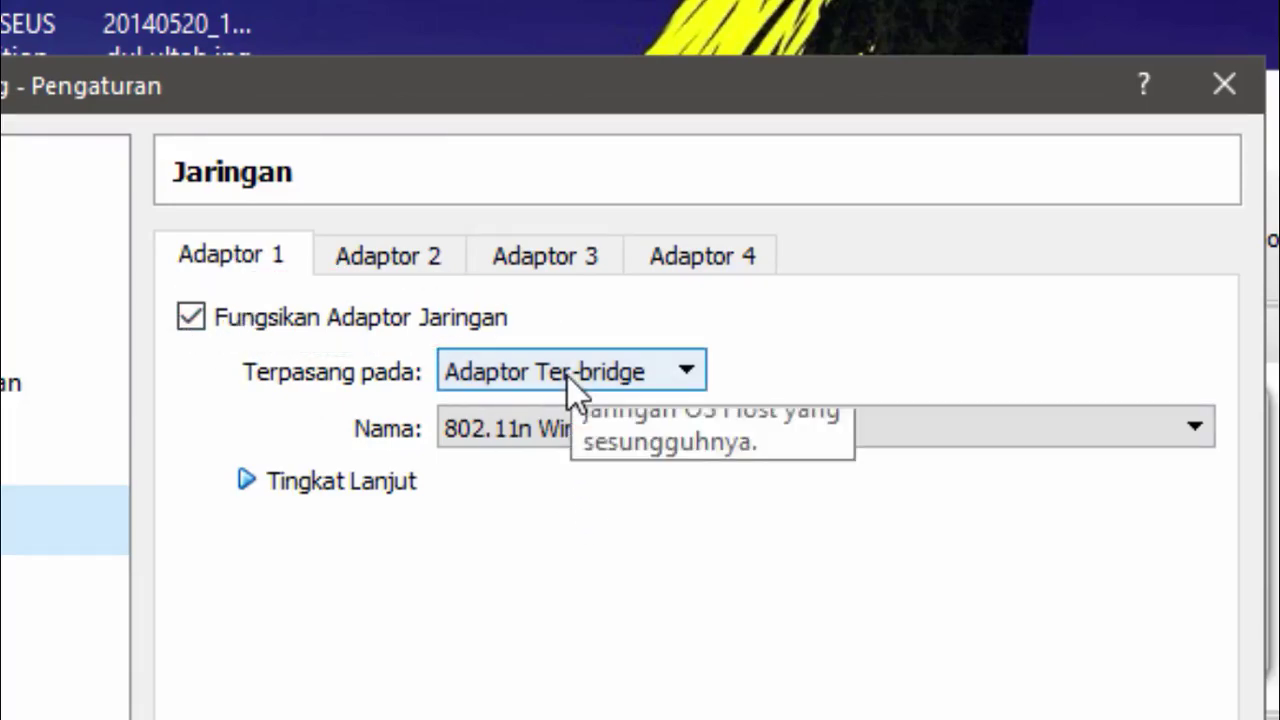
click(532, 425)
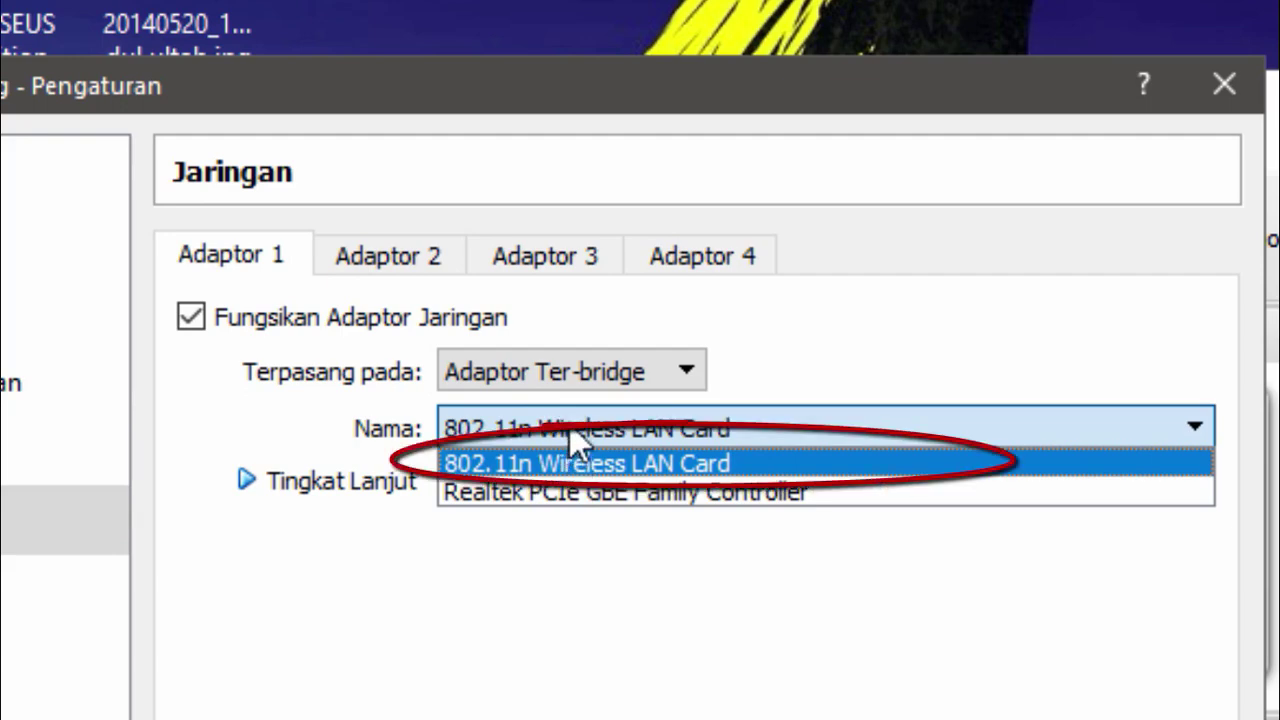
click(570, 425)
click(572, 438)
click(620, 466)
click(246, 479)
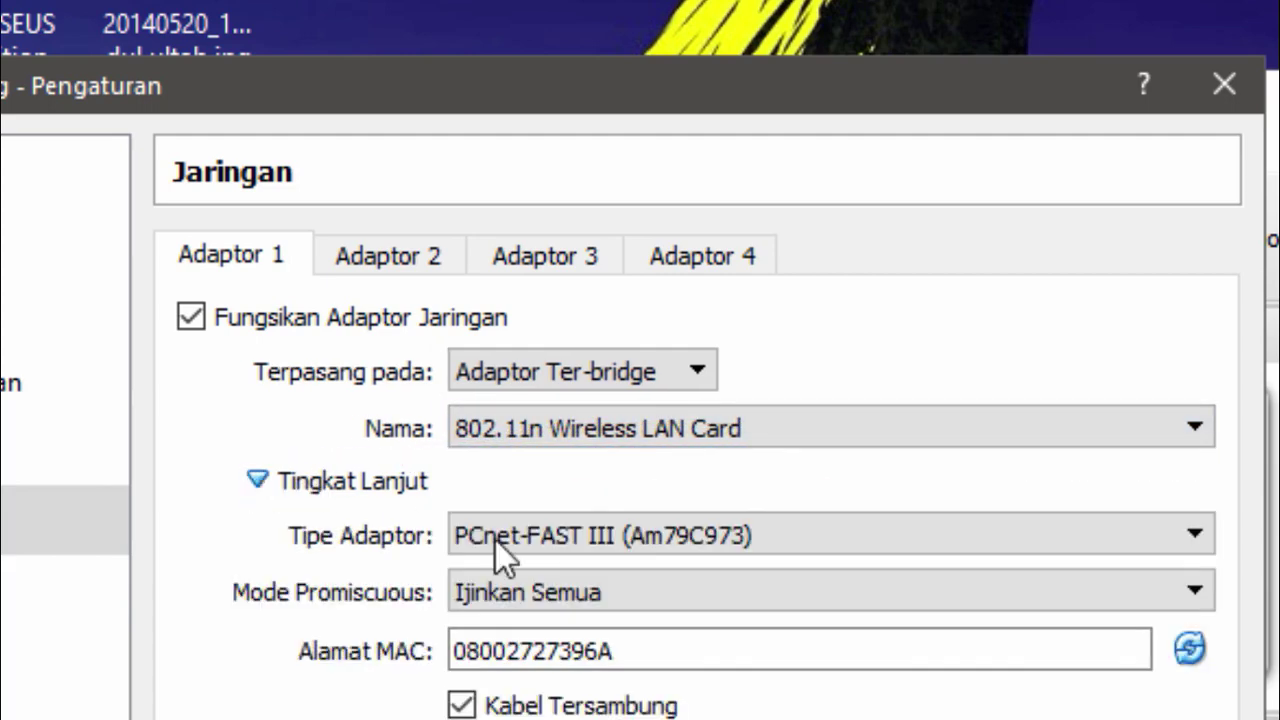
click(536, 590)
click(536, 590)
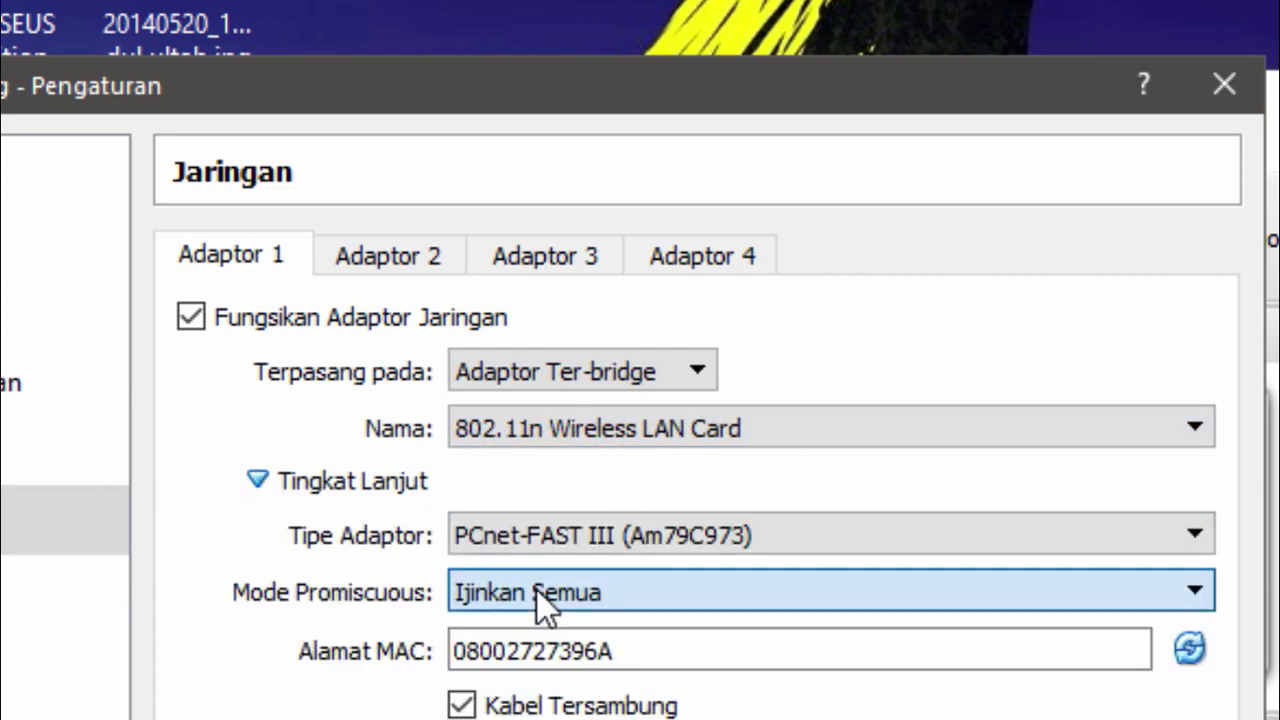
- Enable network Adaptor 2 on Jaringan Internal intnet with promiscuous mode Ijinkan Semua, and save the machine settings
click(375, 256)
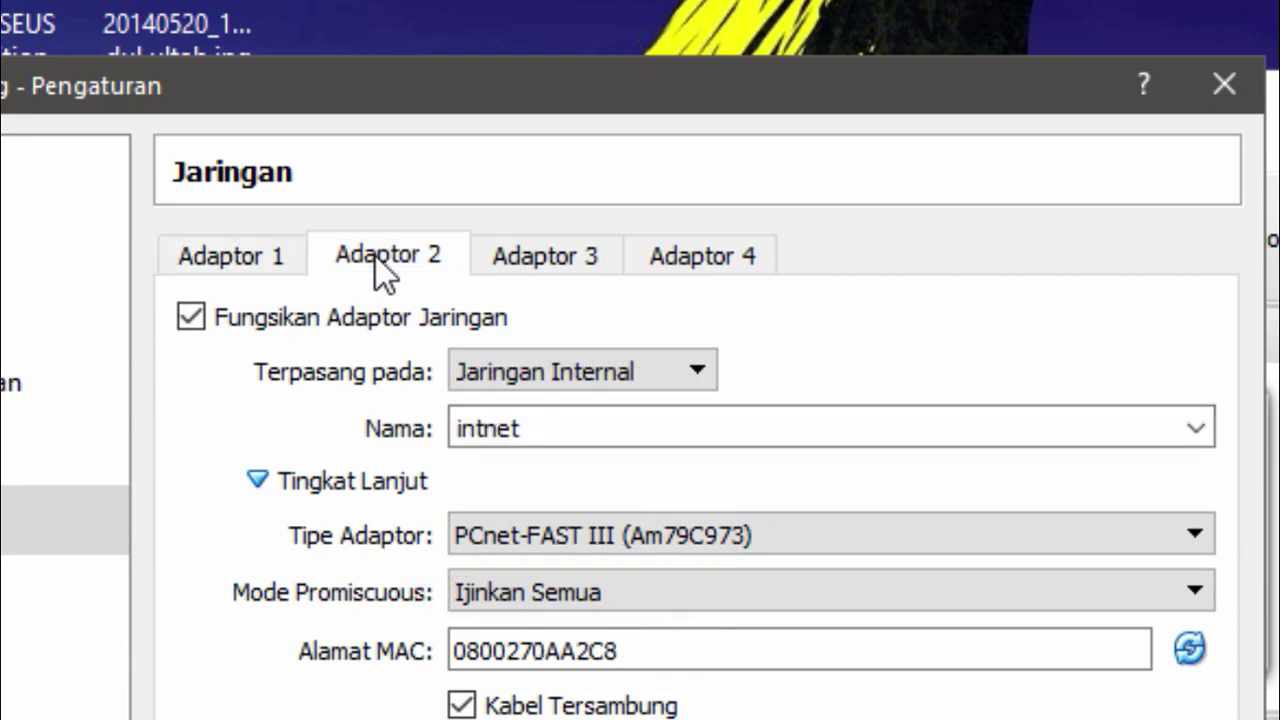
click(358, 315)
click(358, 315)
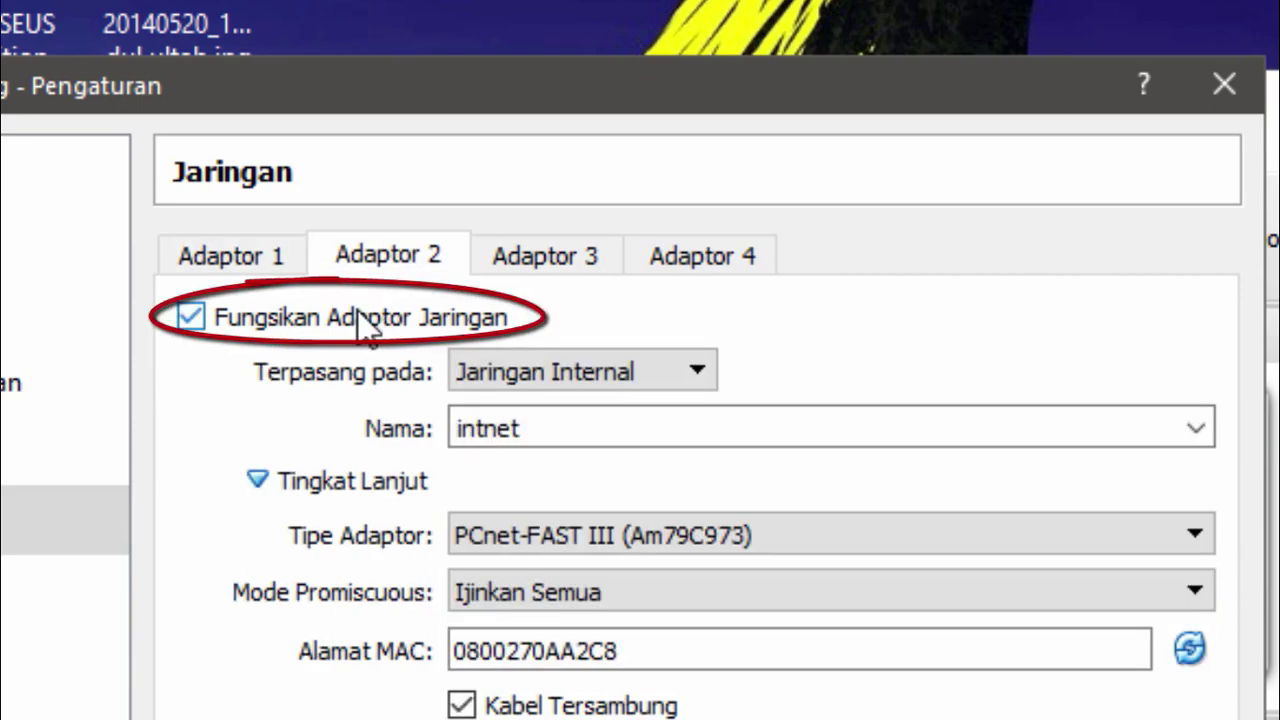
click(533, 377)
click(538, 515)
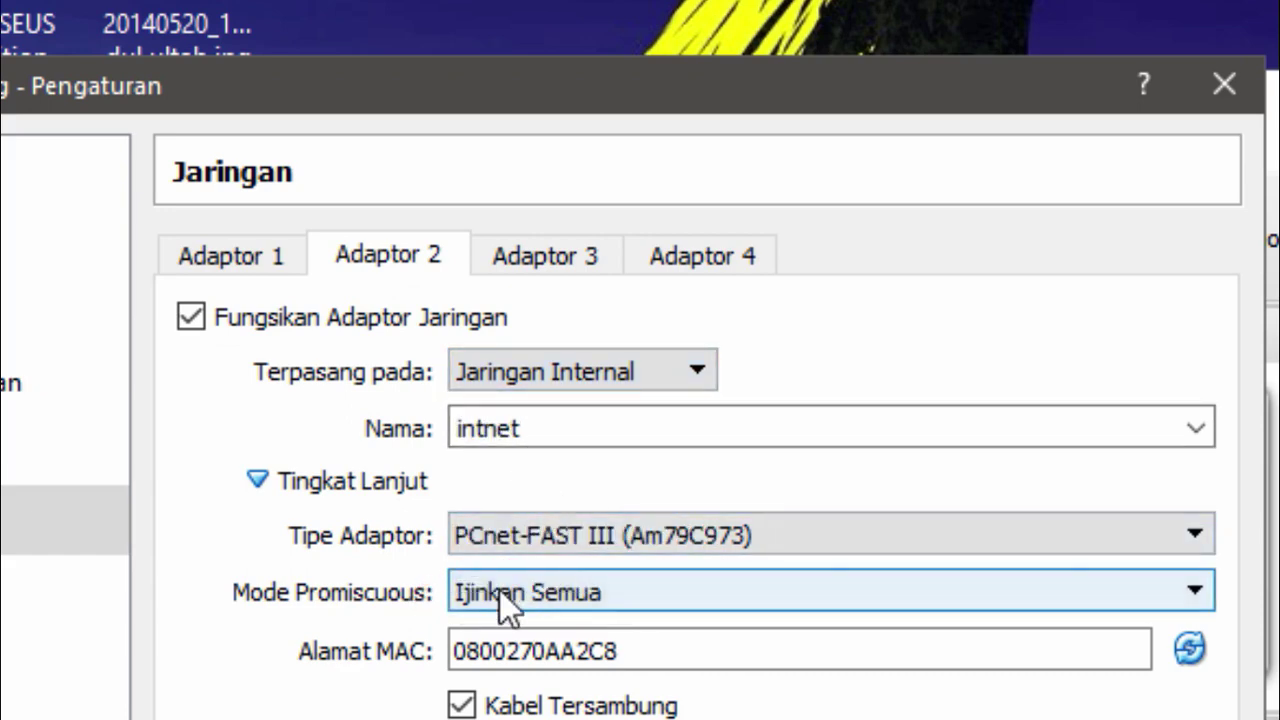
click(541, 595)
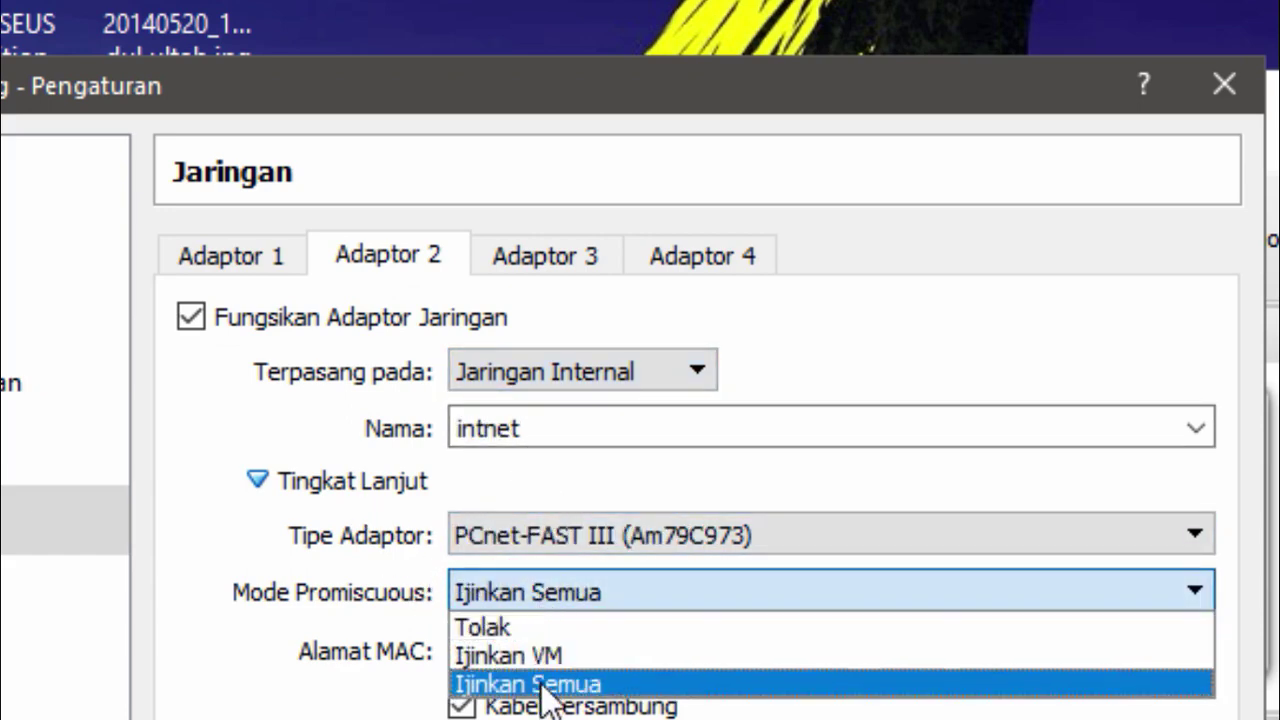
click(541, 688)
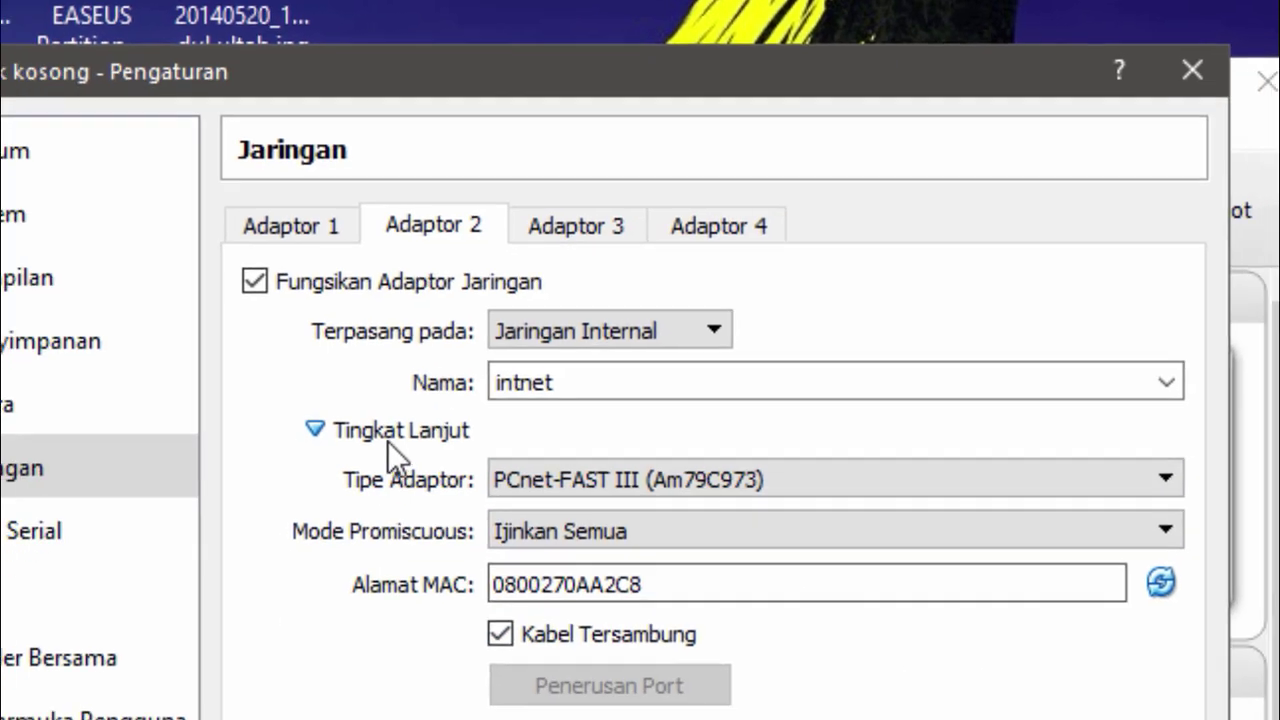
click(330, 481)
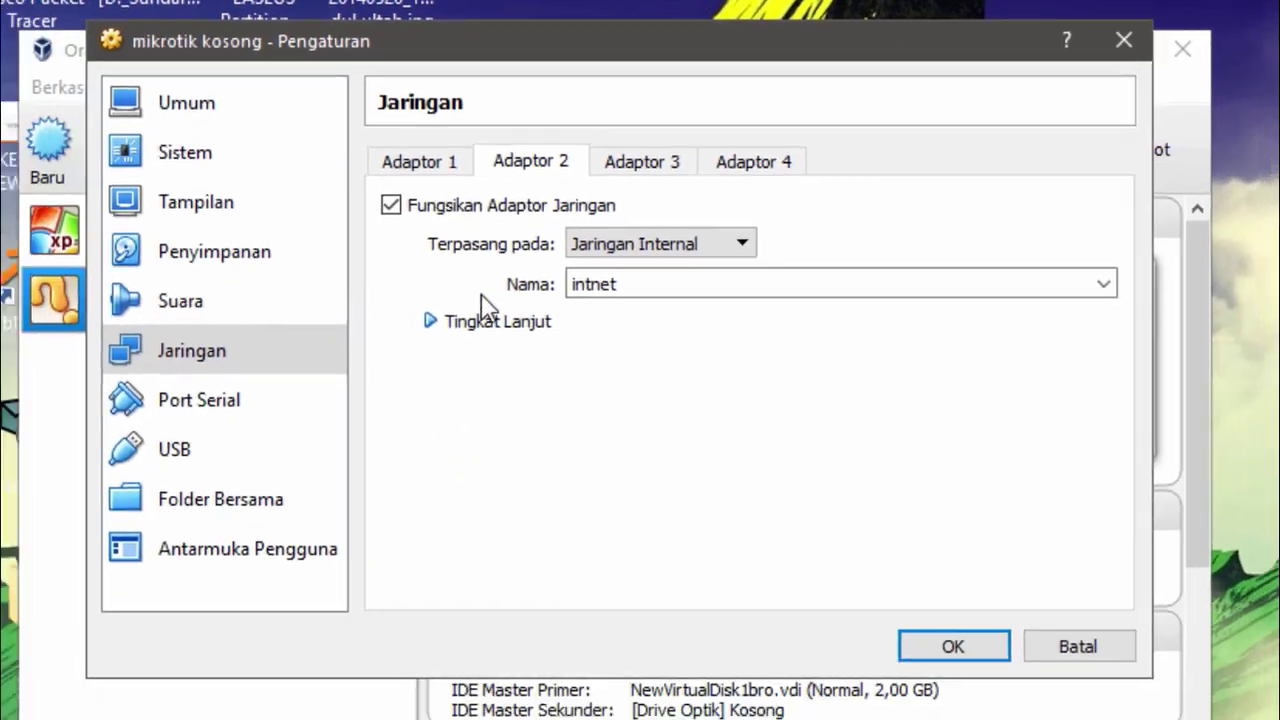
click(947, 641)
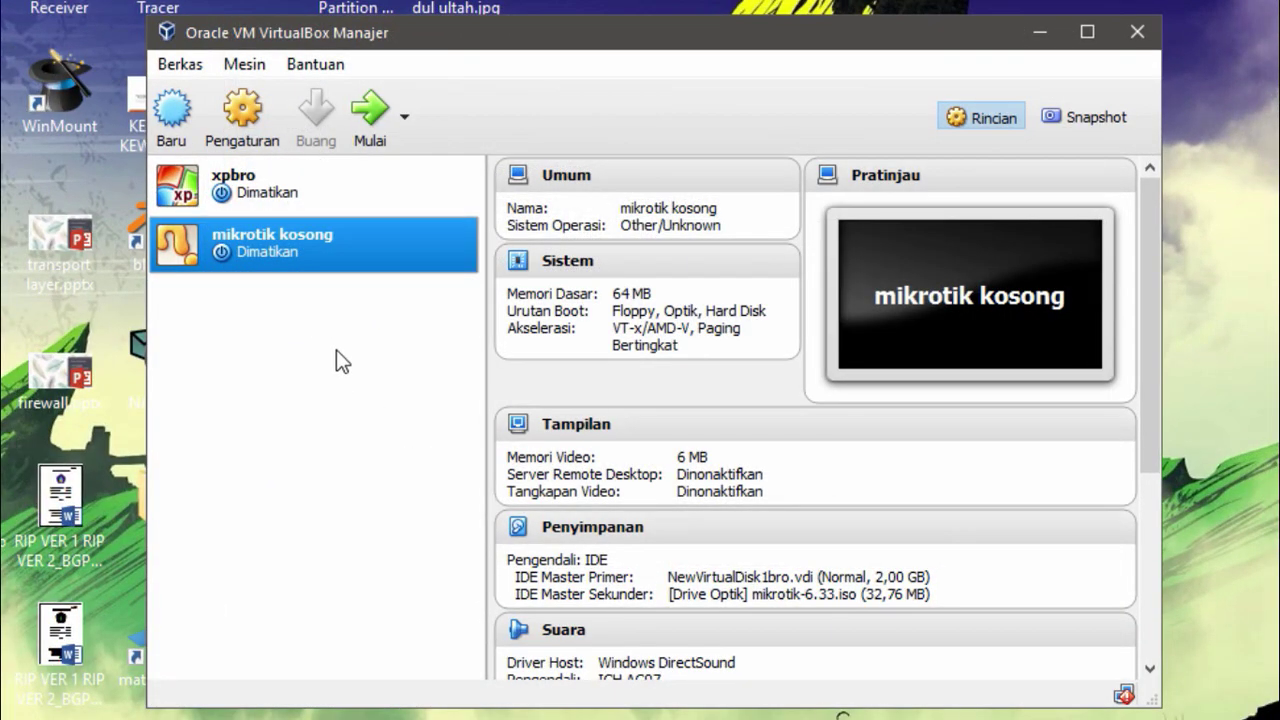
- Start the mikrotik kosong virtual machine and dismiss the keyboard capture notice
click(377, 112)
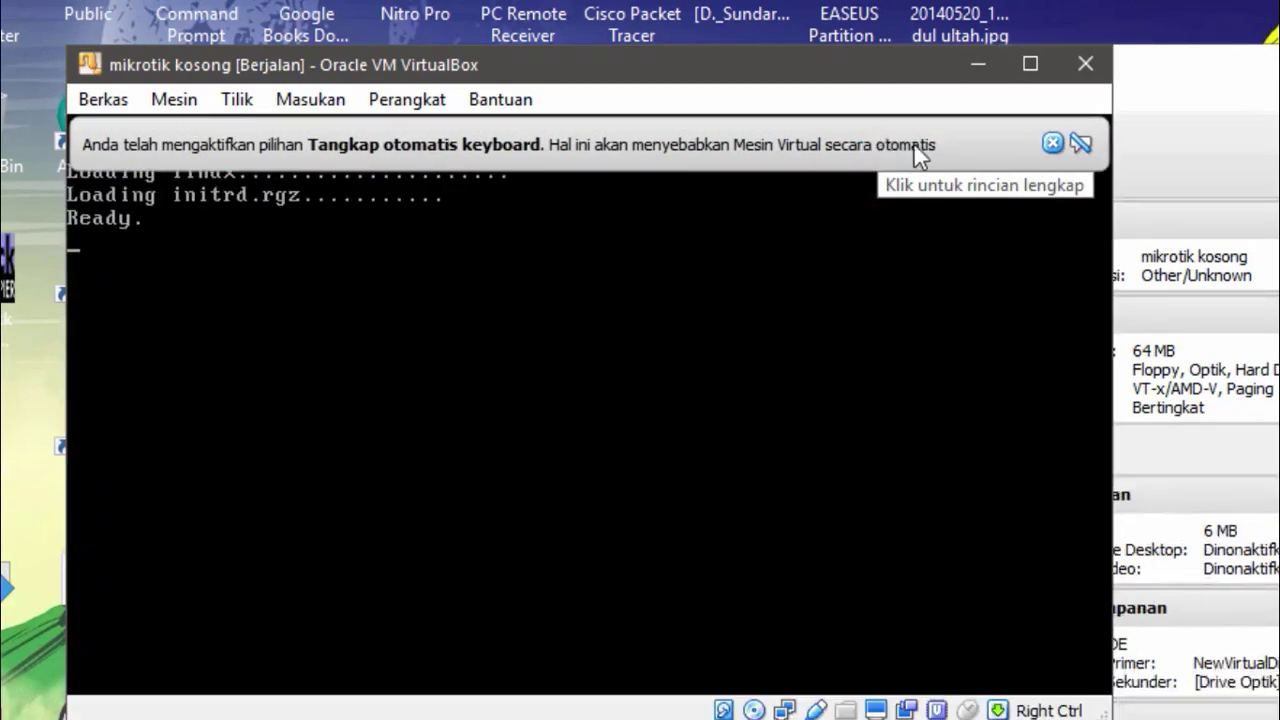
click(1053, 145)
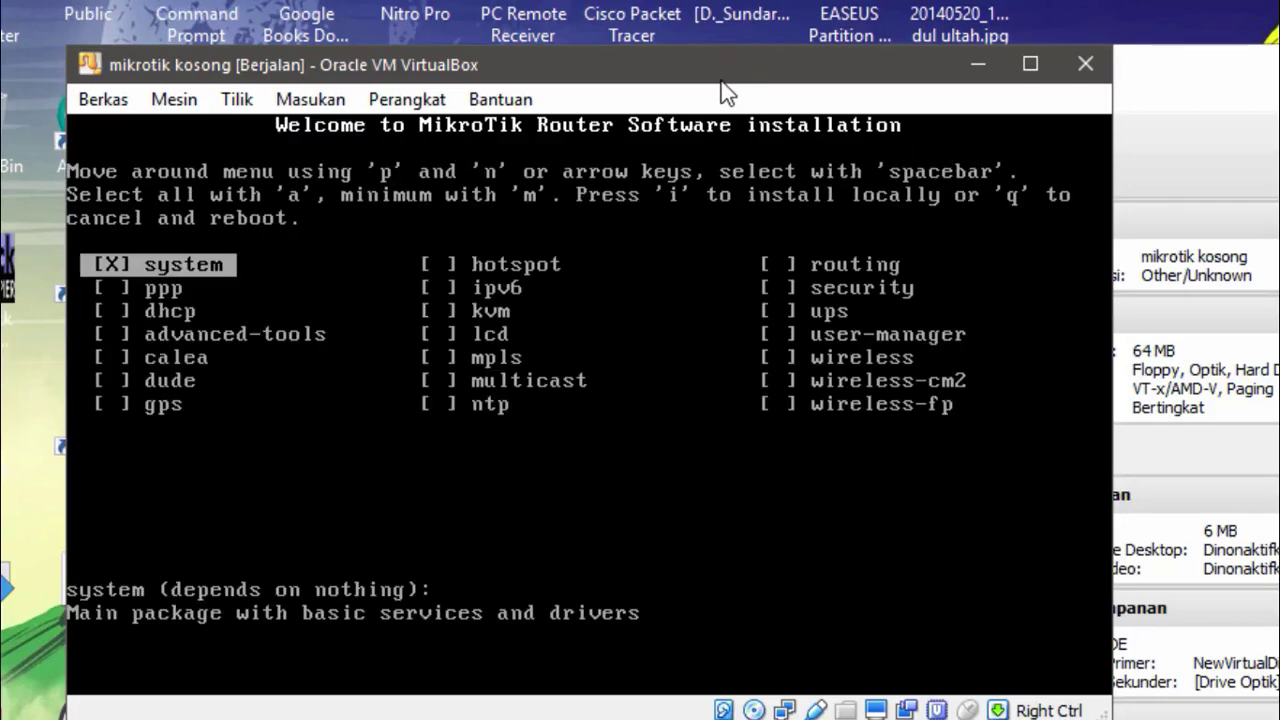
drag(722, 75, 738, 72)
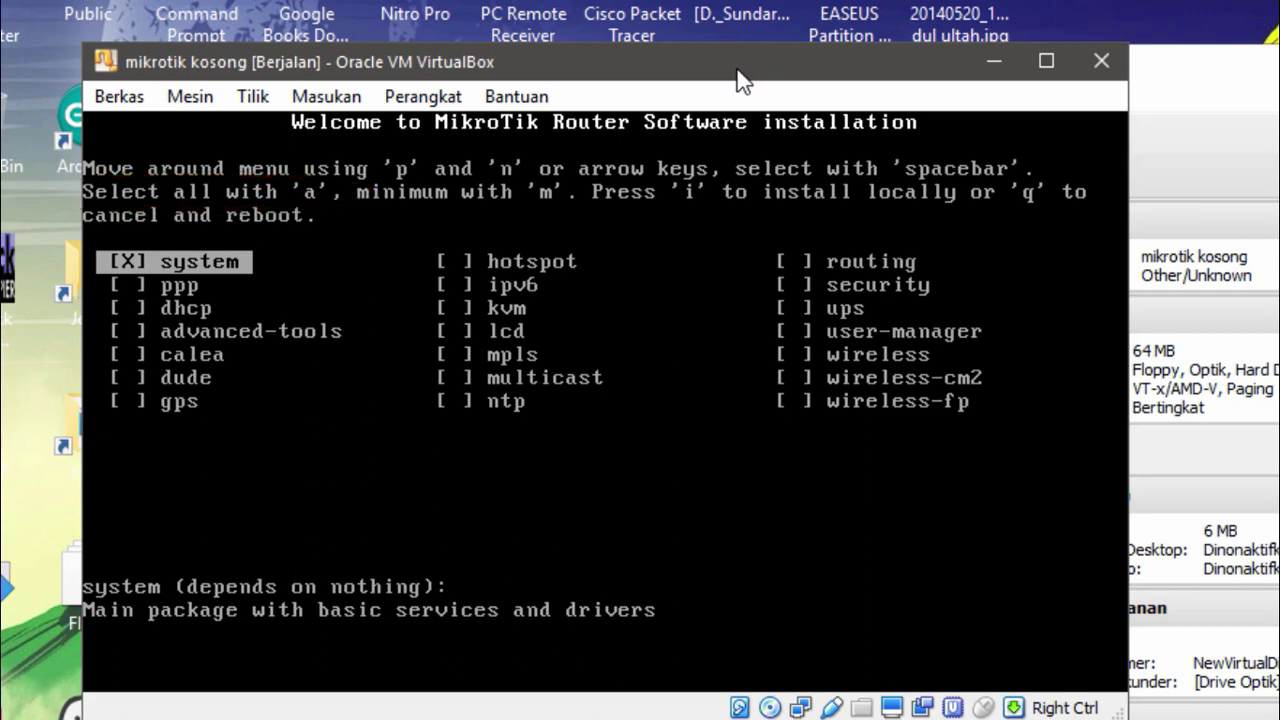
- Select all MikroTik packages and install them locally, discarding the old configuration and accepting erasure of the disk
key(a)
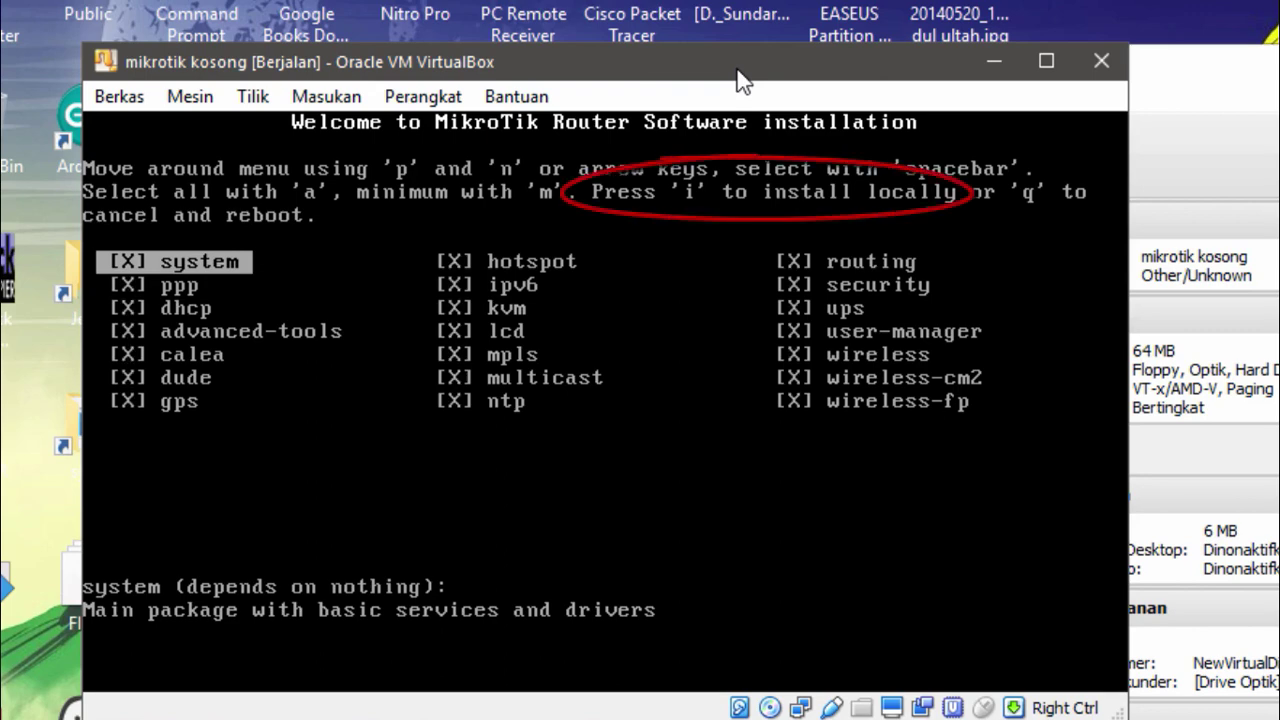
key(i)
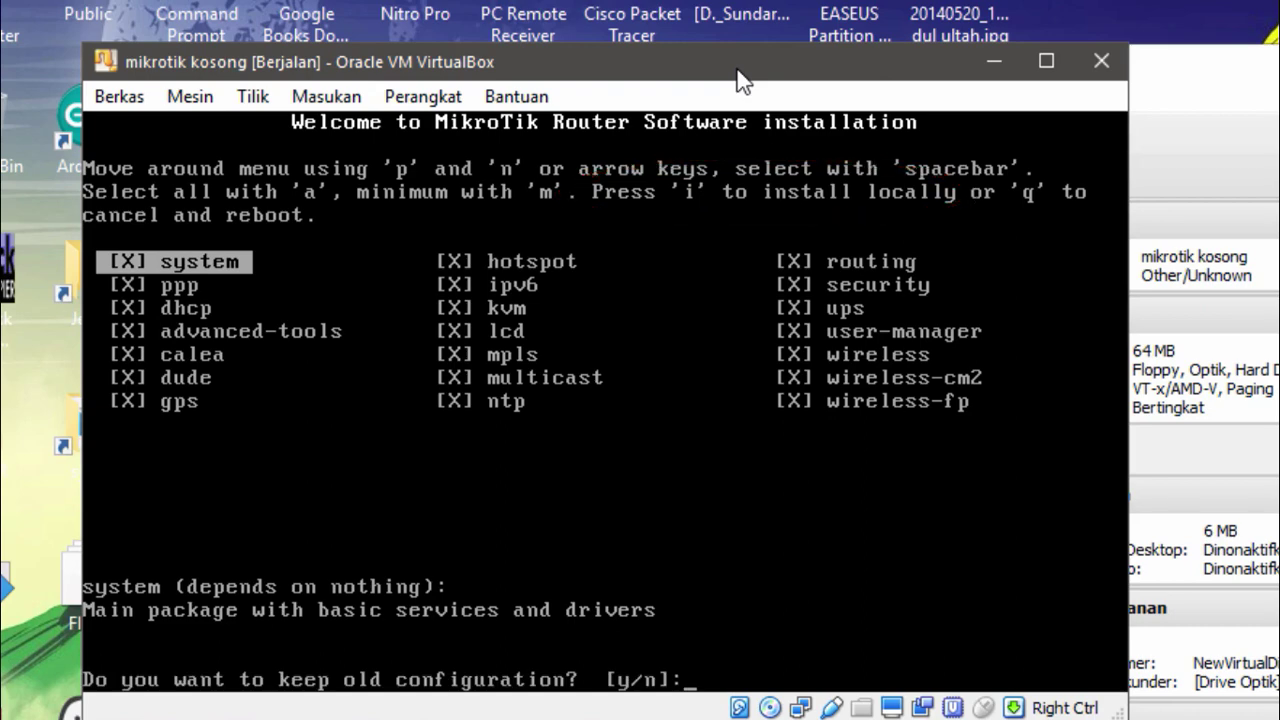
key(n)
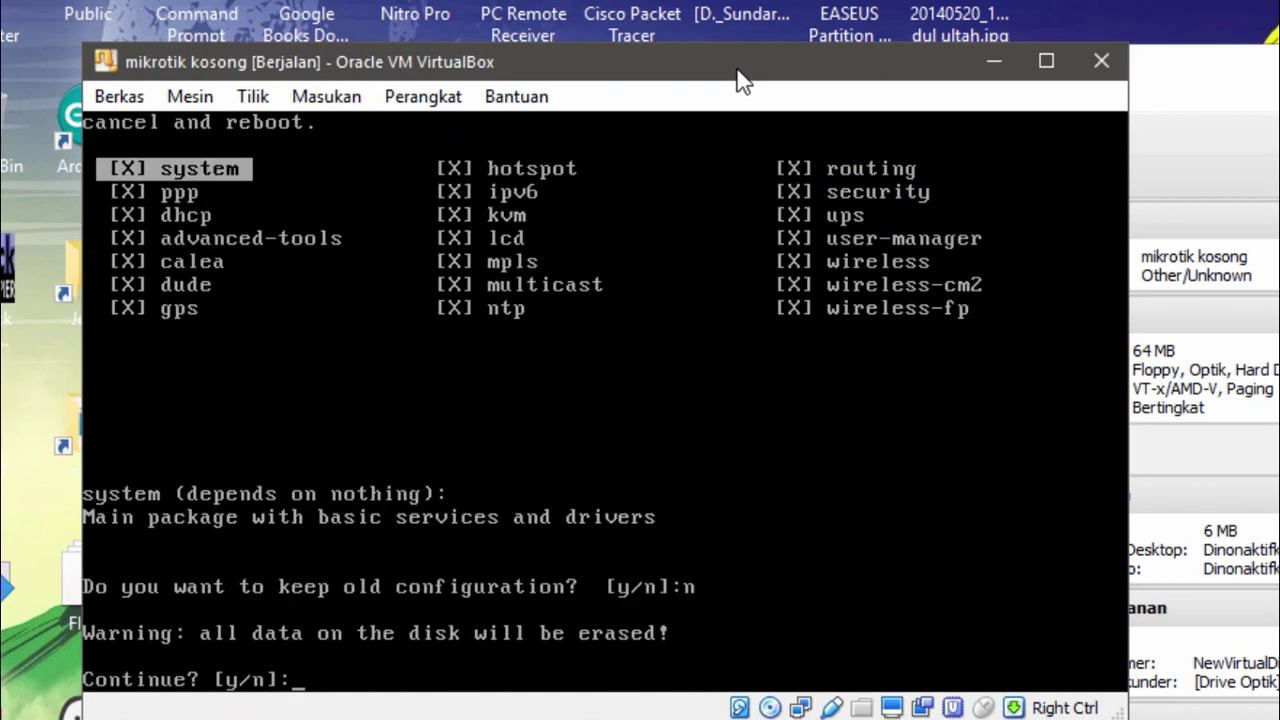
key(y)
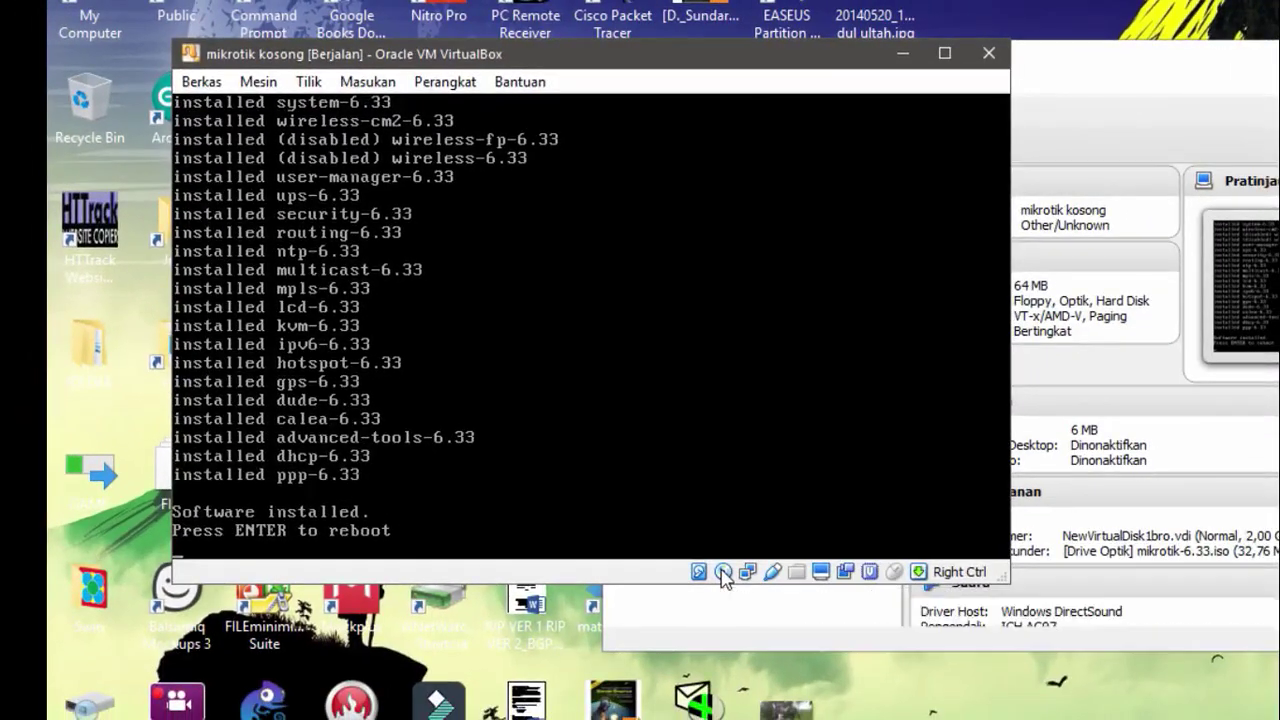
- Remove mikrotik-6.33.iso from the running machine's virtual optical drive, forcing the unmount
click(739, 680)
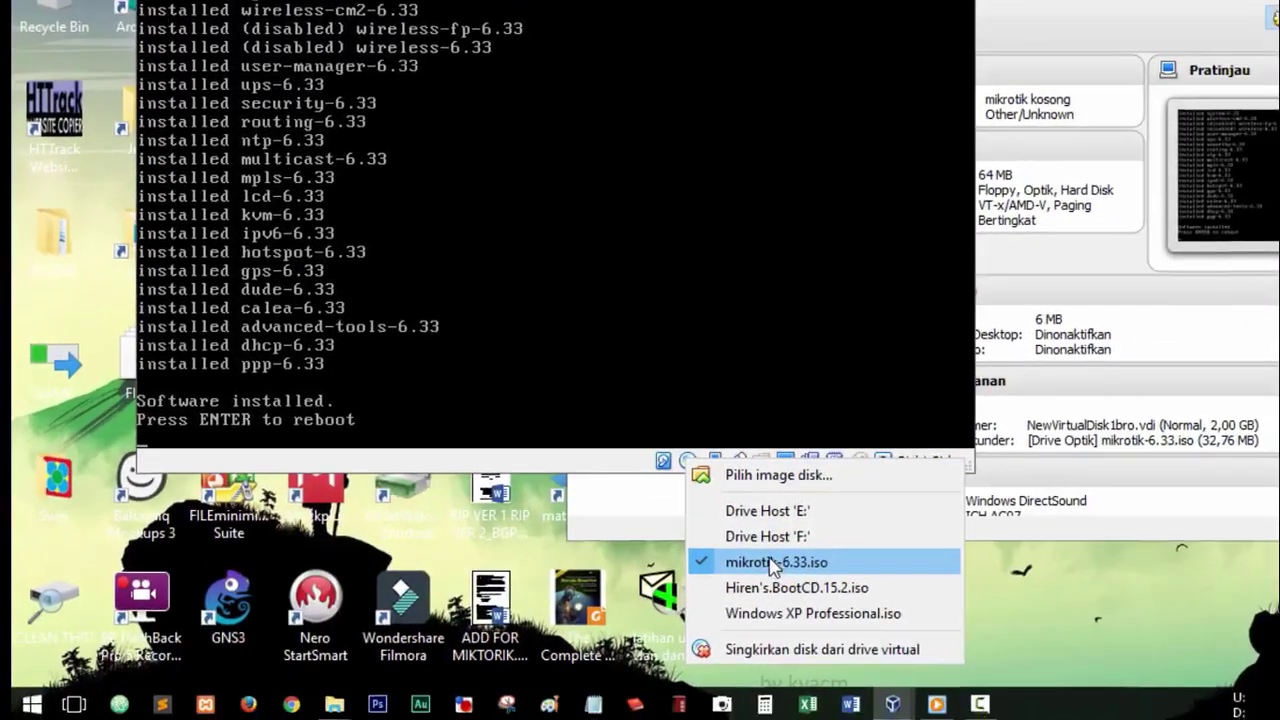
click(806, 677)
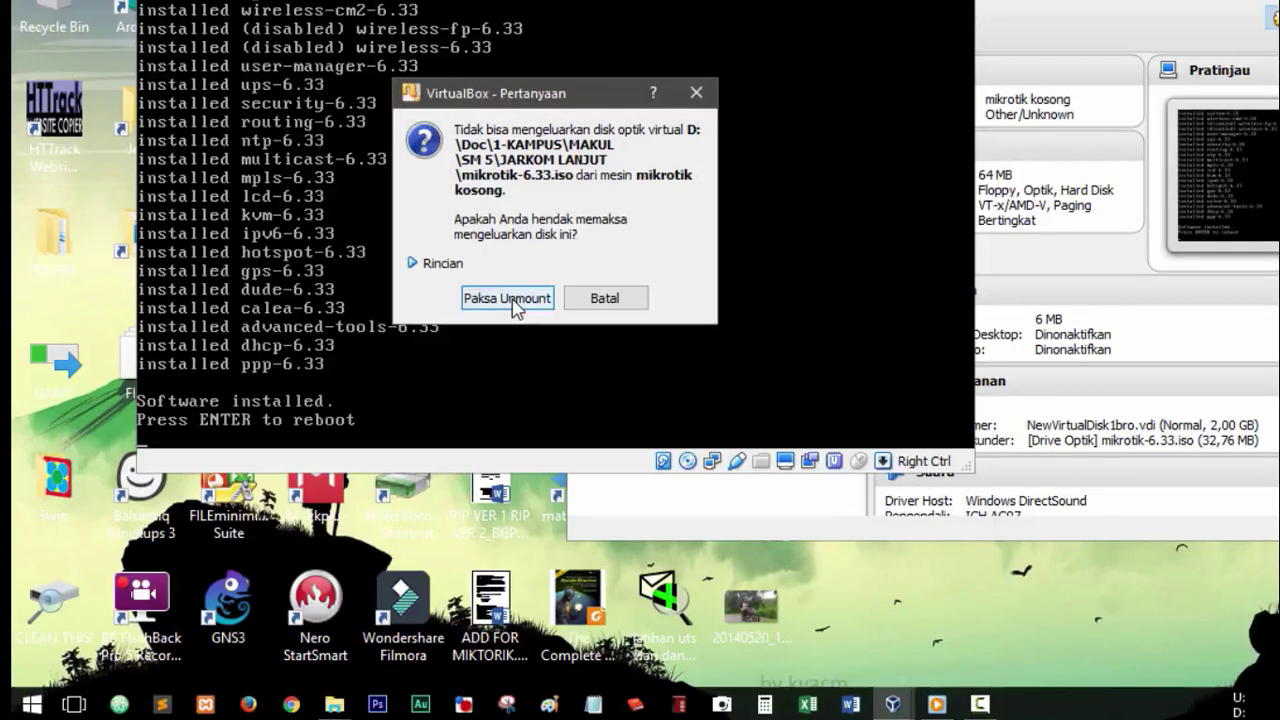
click(512, 299)
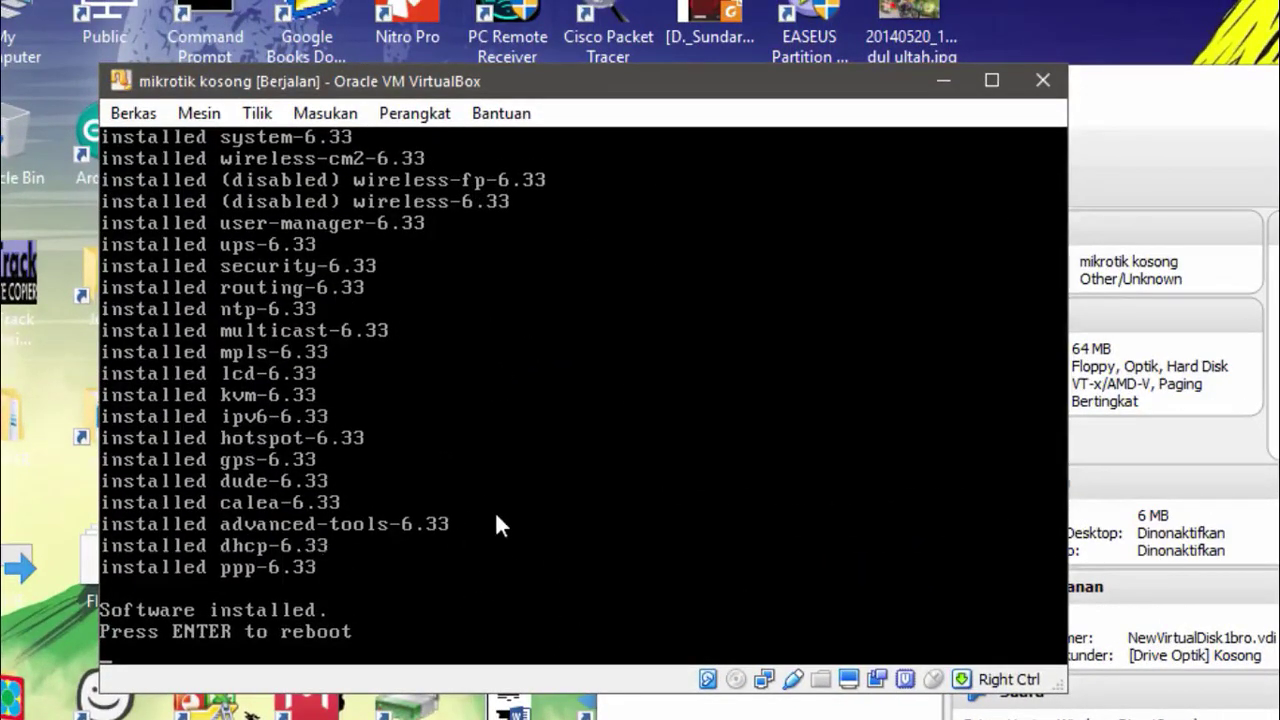
- Reboot the installed router, log in as admin with the password left blank, and decline viewing the software license
key(Return)
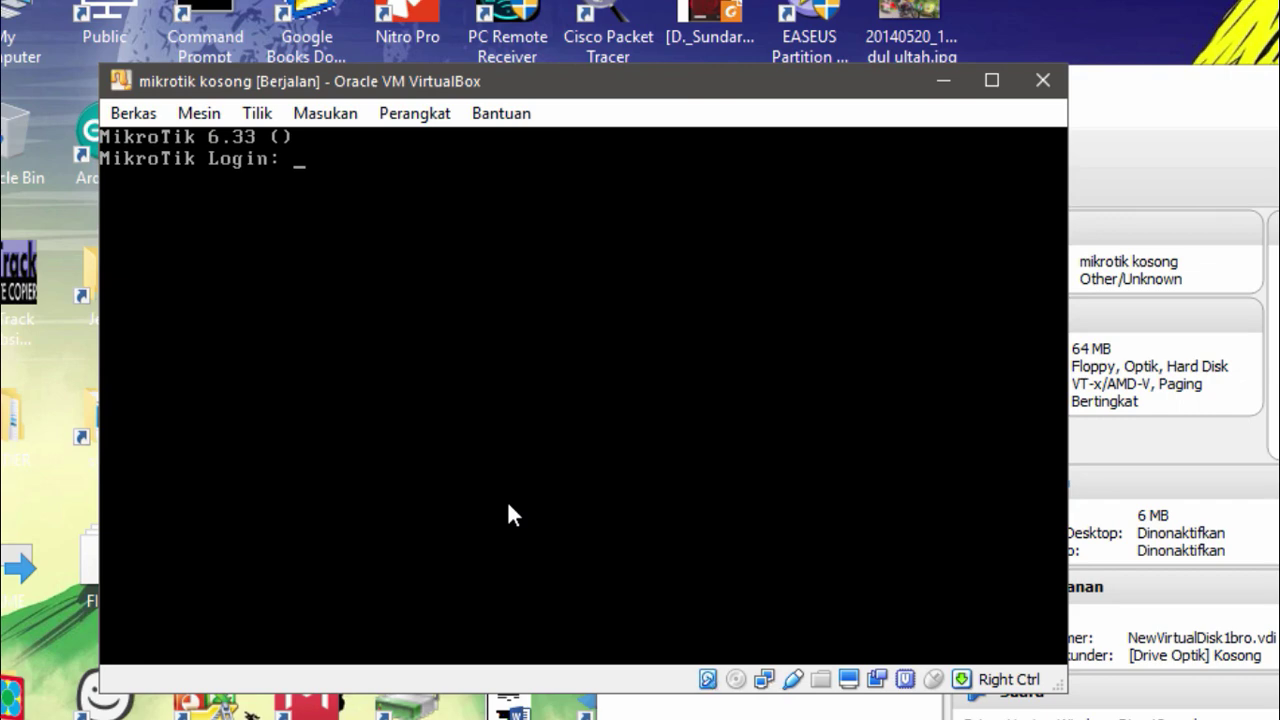
text(admin)
key(Return)
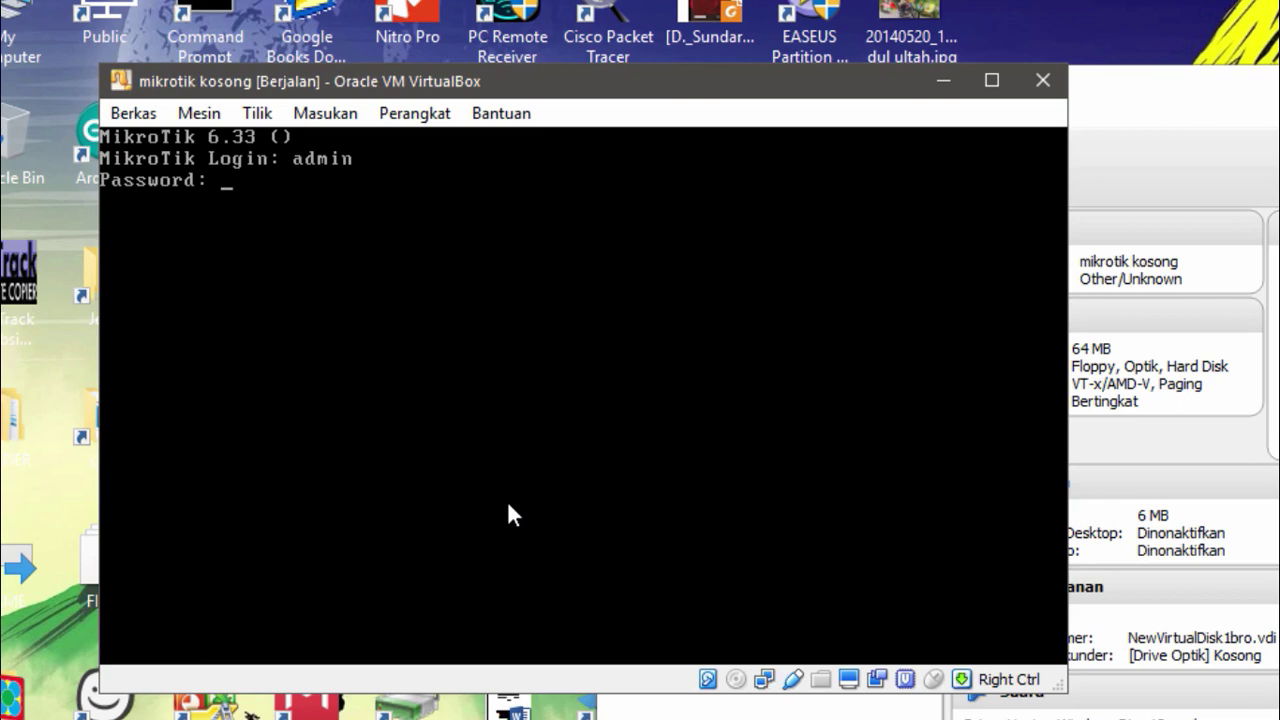
key(Return)
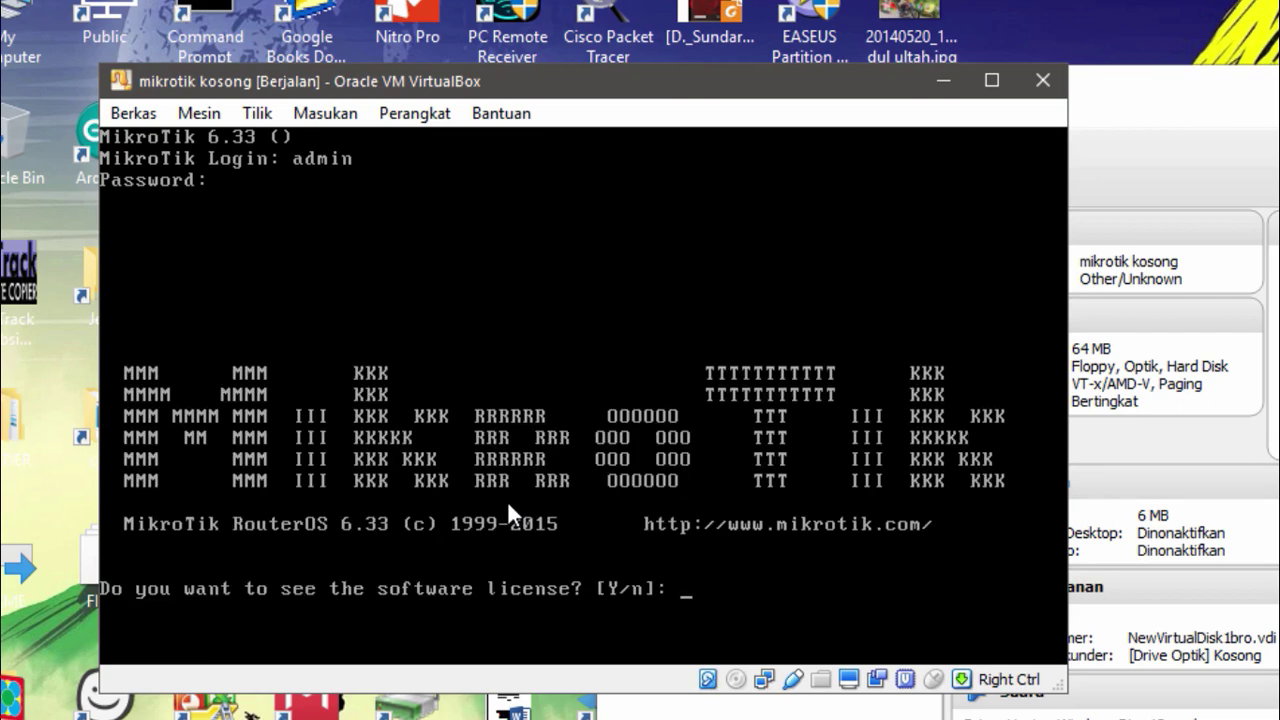
text(n)
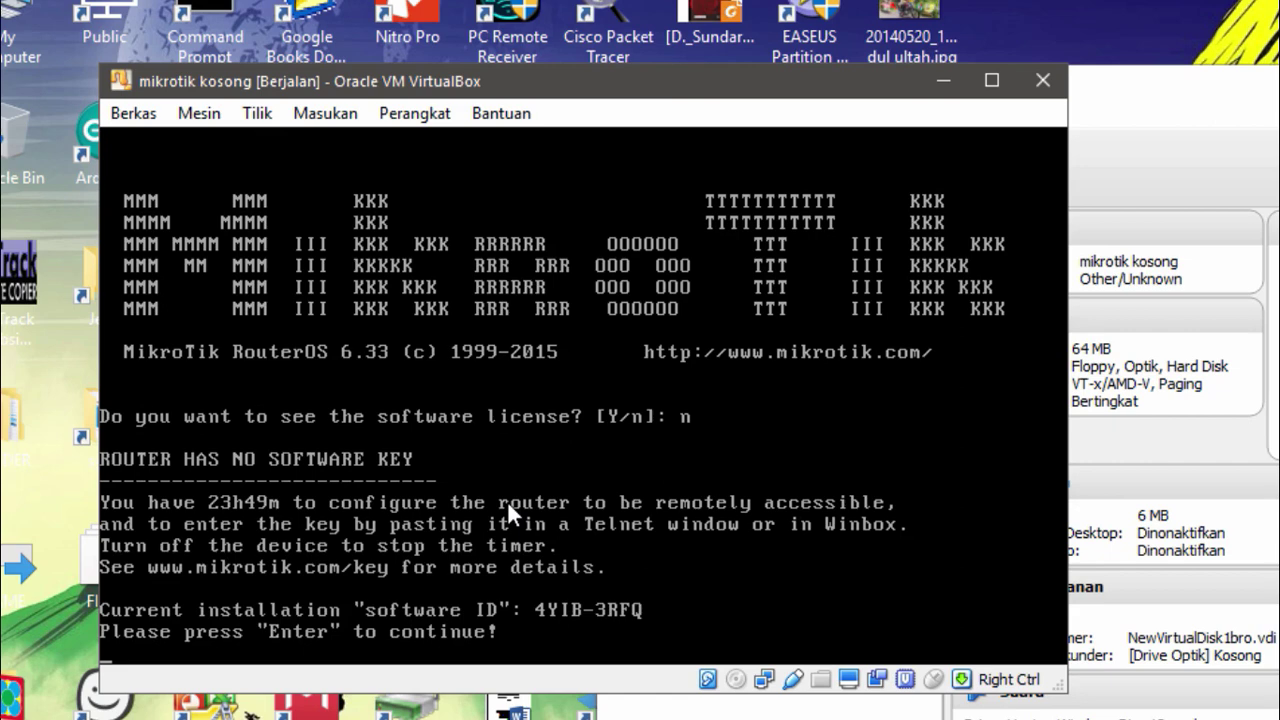
key(Return)
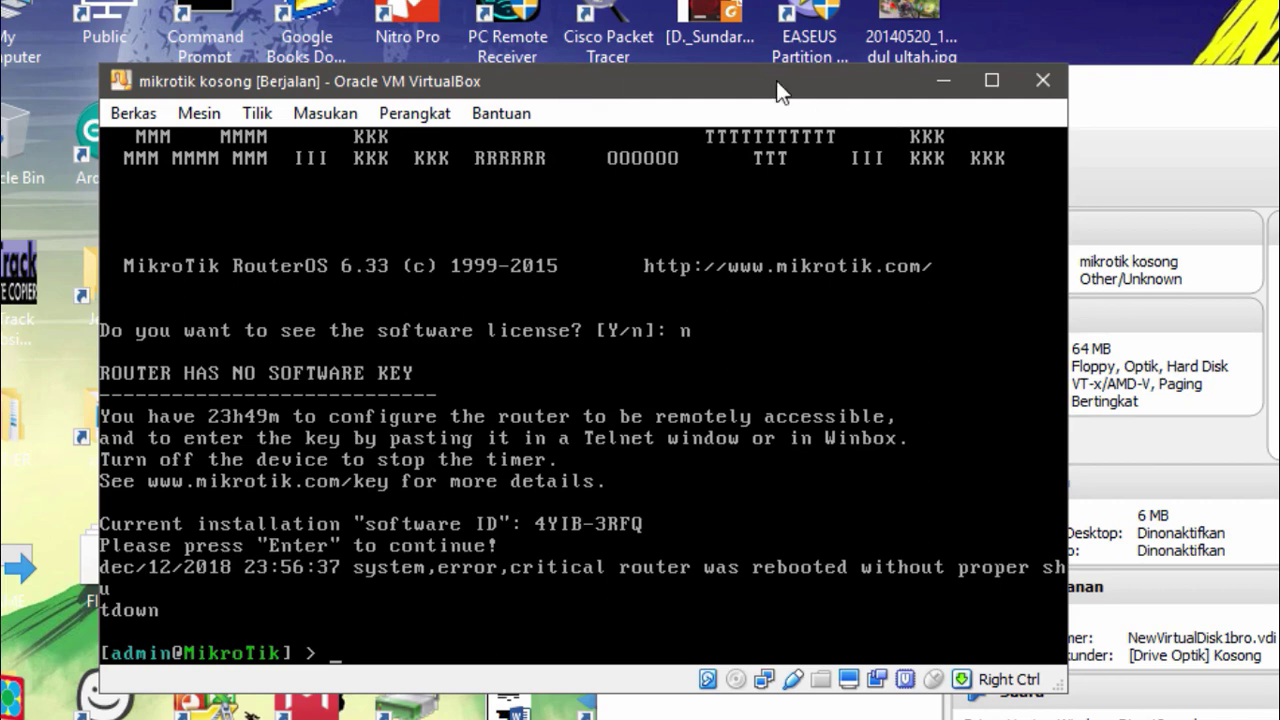
- Minimise the router's console, open the settings of the xpbro virtual machine, and inspect its storage devices
click(951, 88)
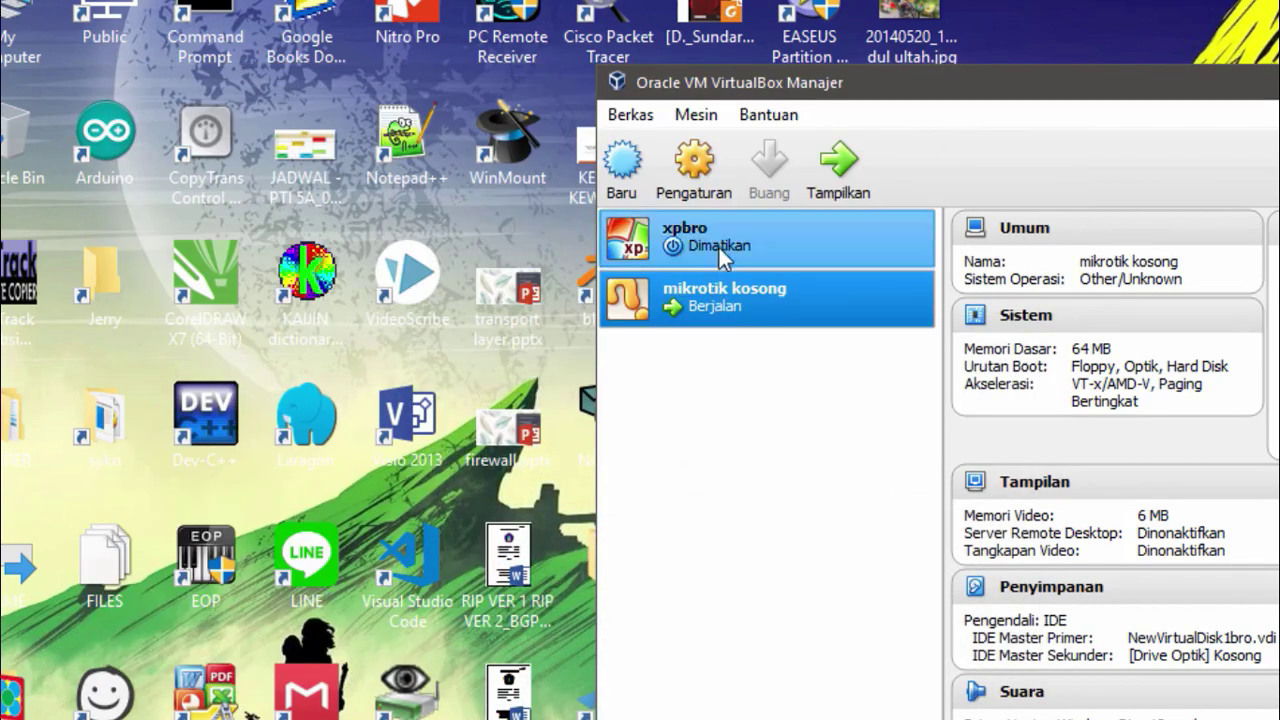
click(720, 243)
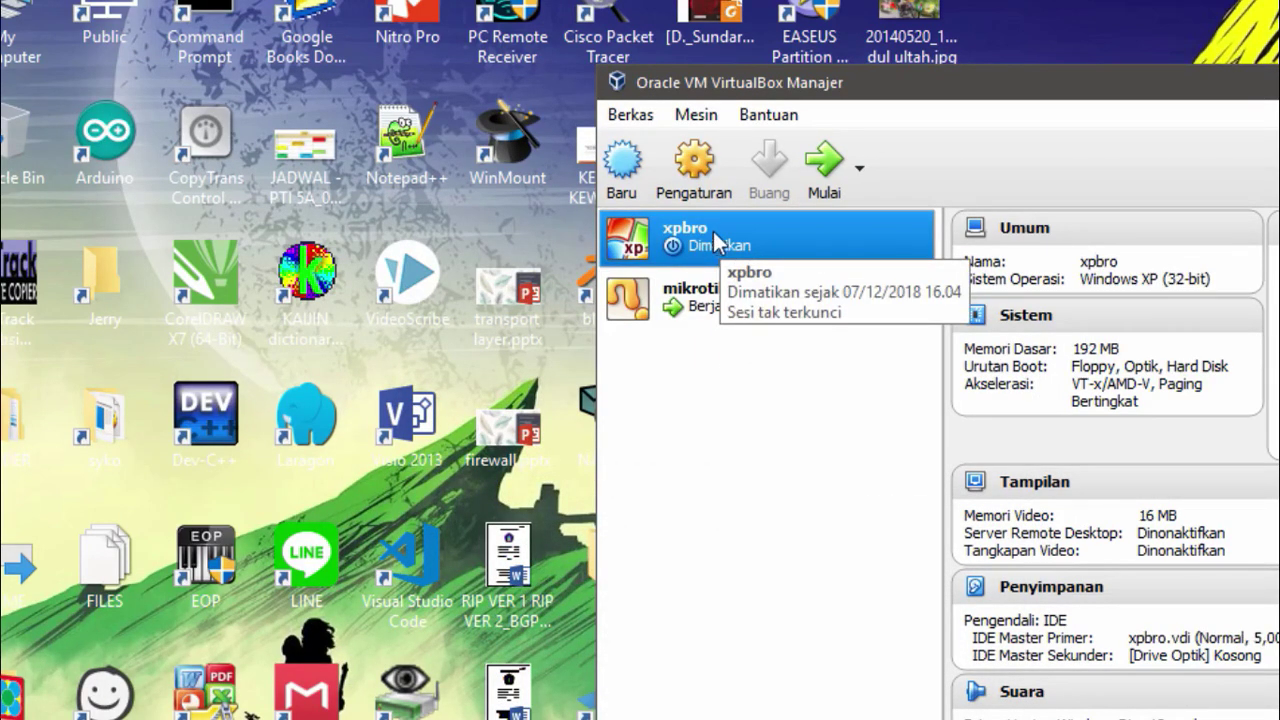
click(695, 183)
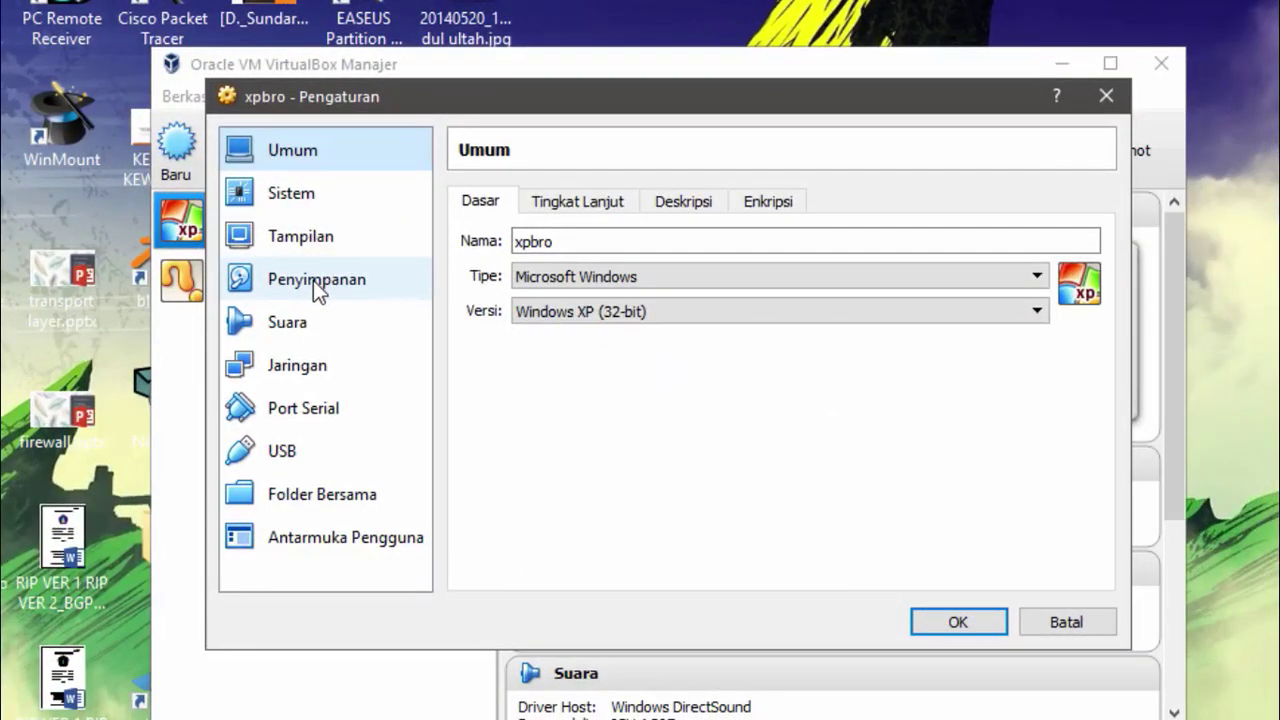
click(313, 287)
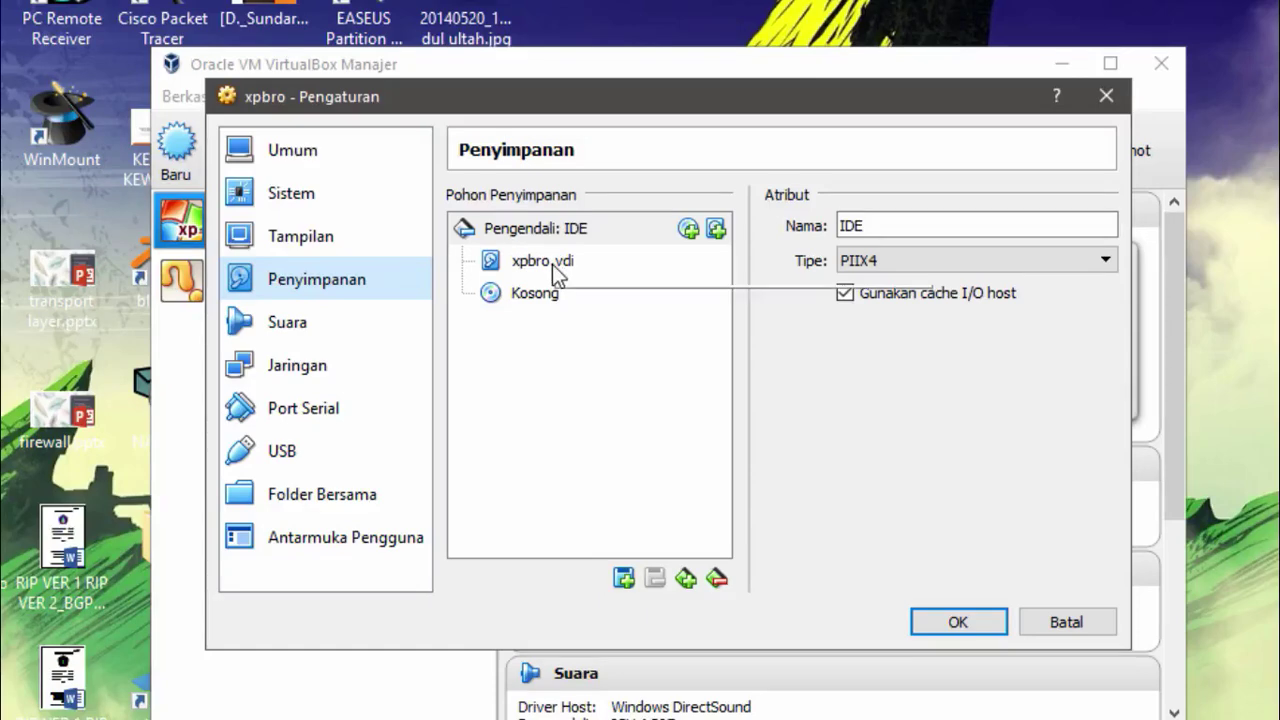
drag(529, 100, 504, 63)
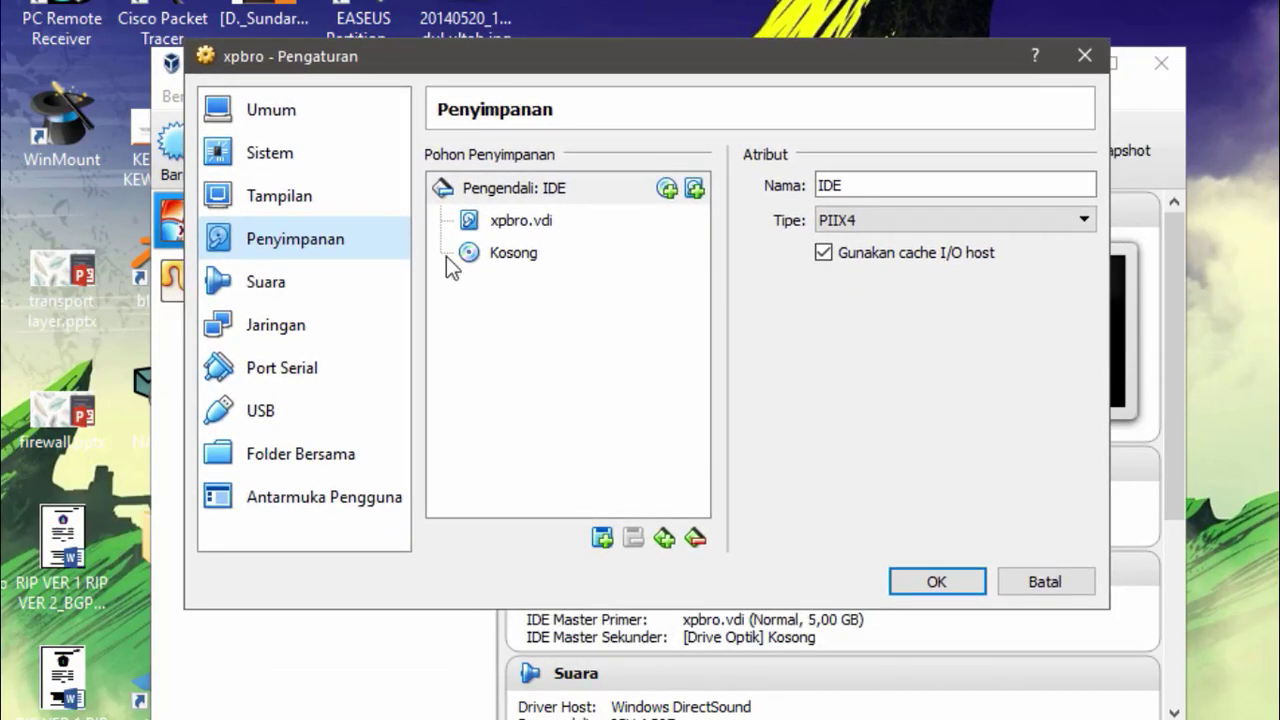
drag(347, 59, 469, 60)
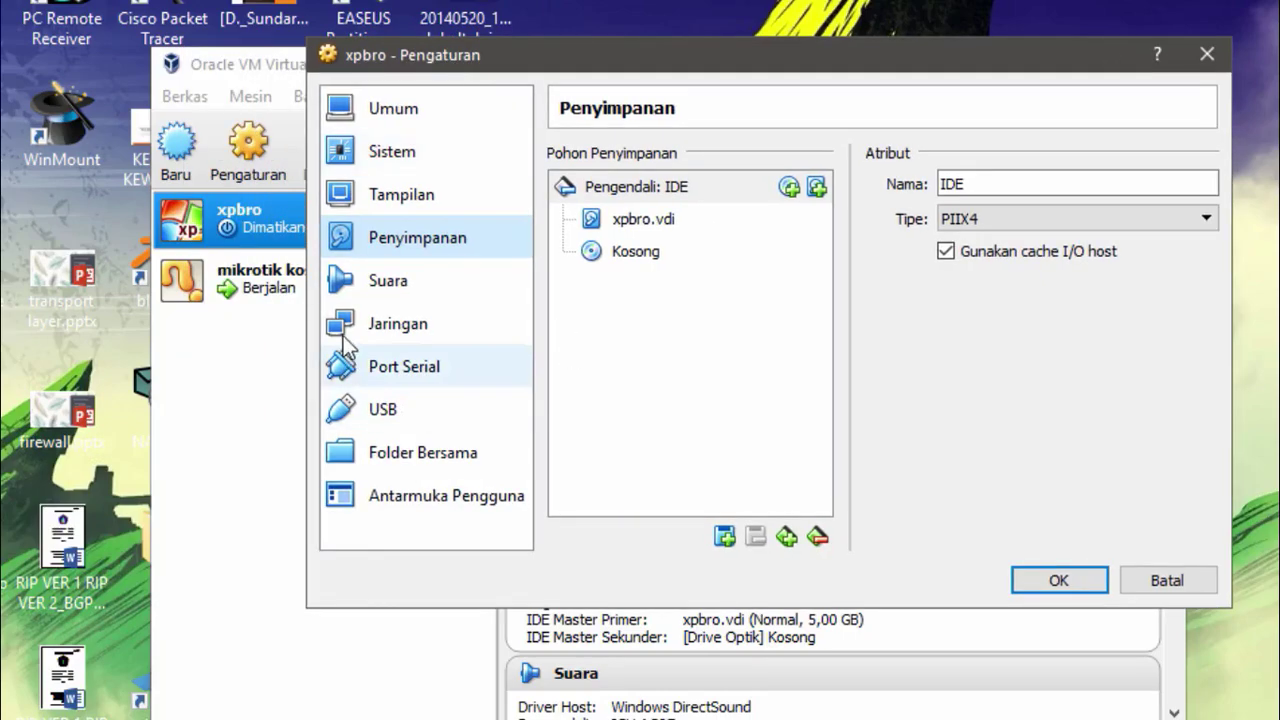
- Review xpbro's network adapter attachment and advanced options, check Adaptor 2, and accept the settings
click(421, 326)
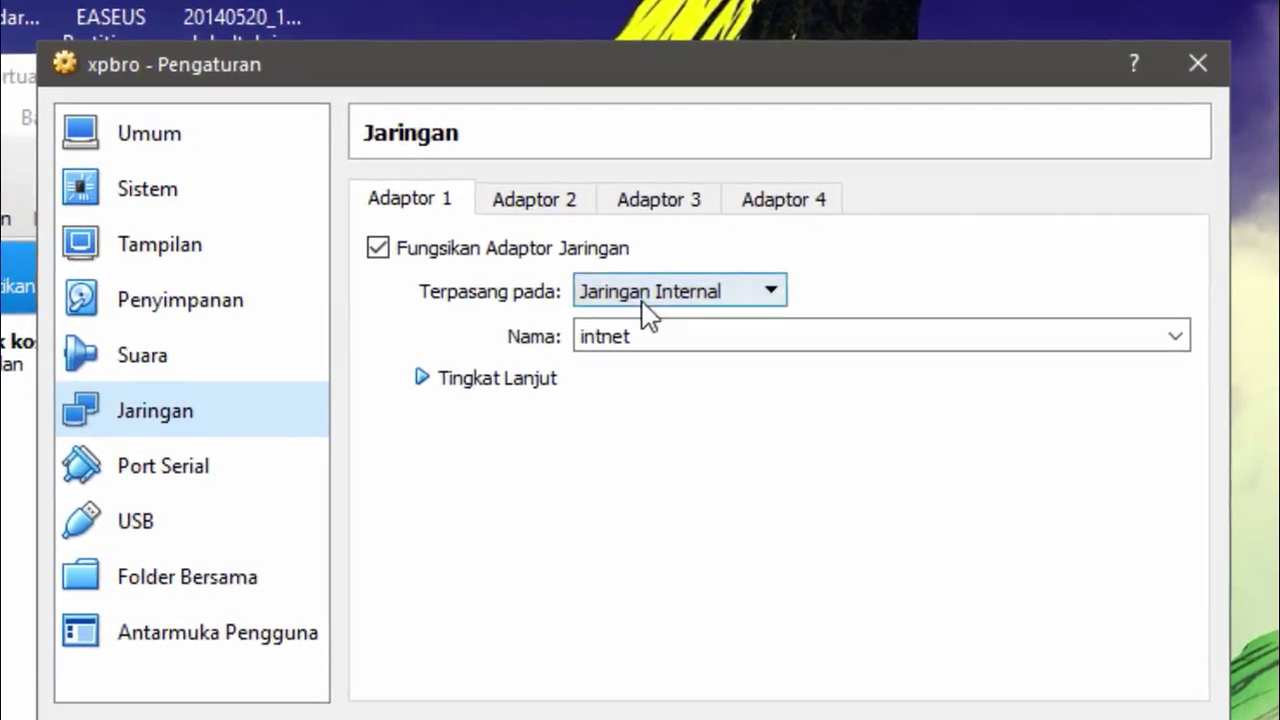
click(644, 305)
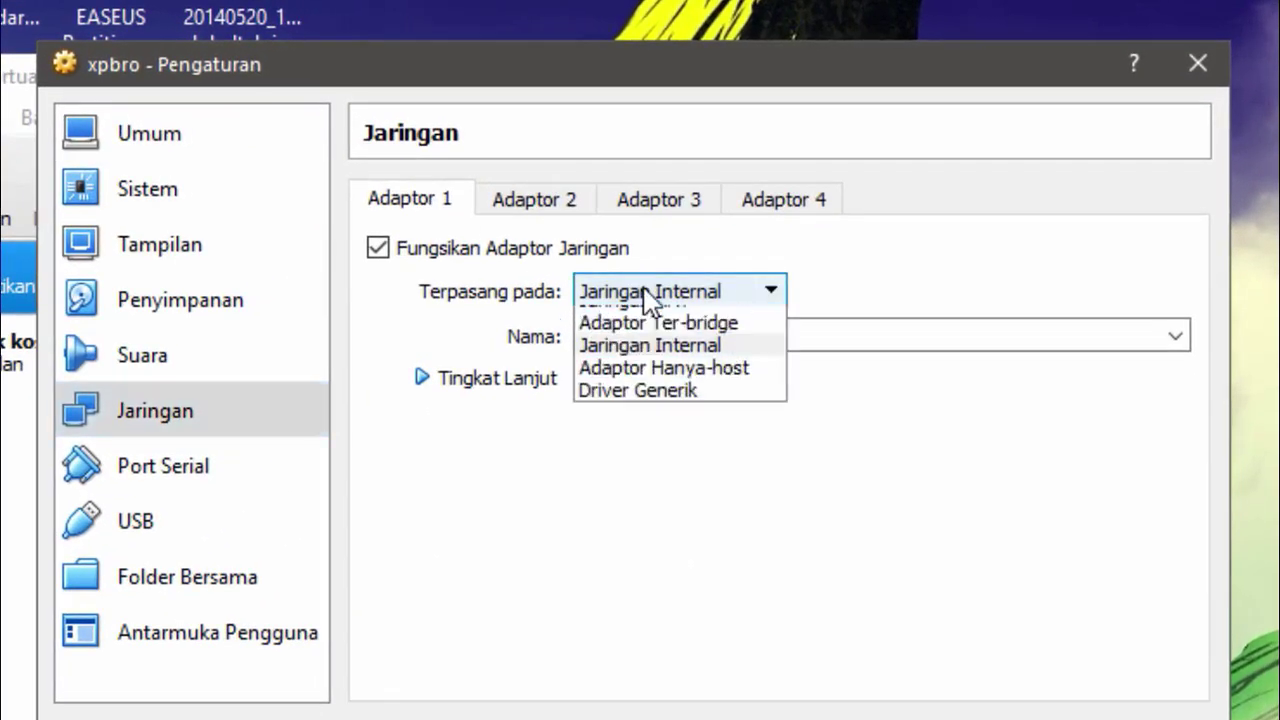
click(640, 410)
click(450, 388)
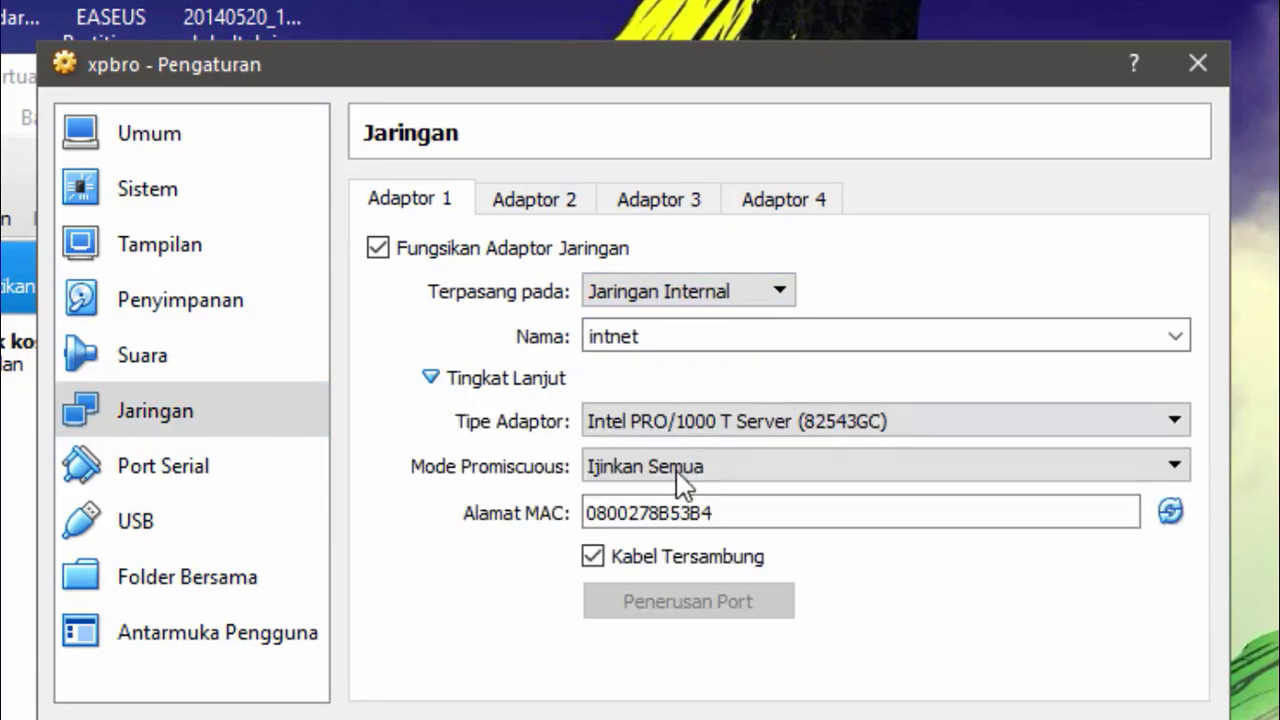
click(444, 381)
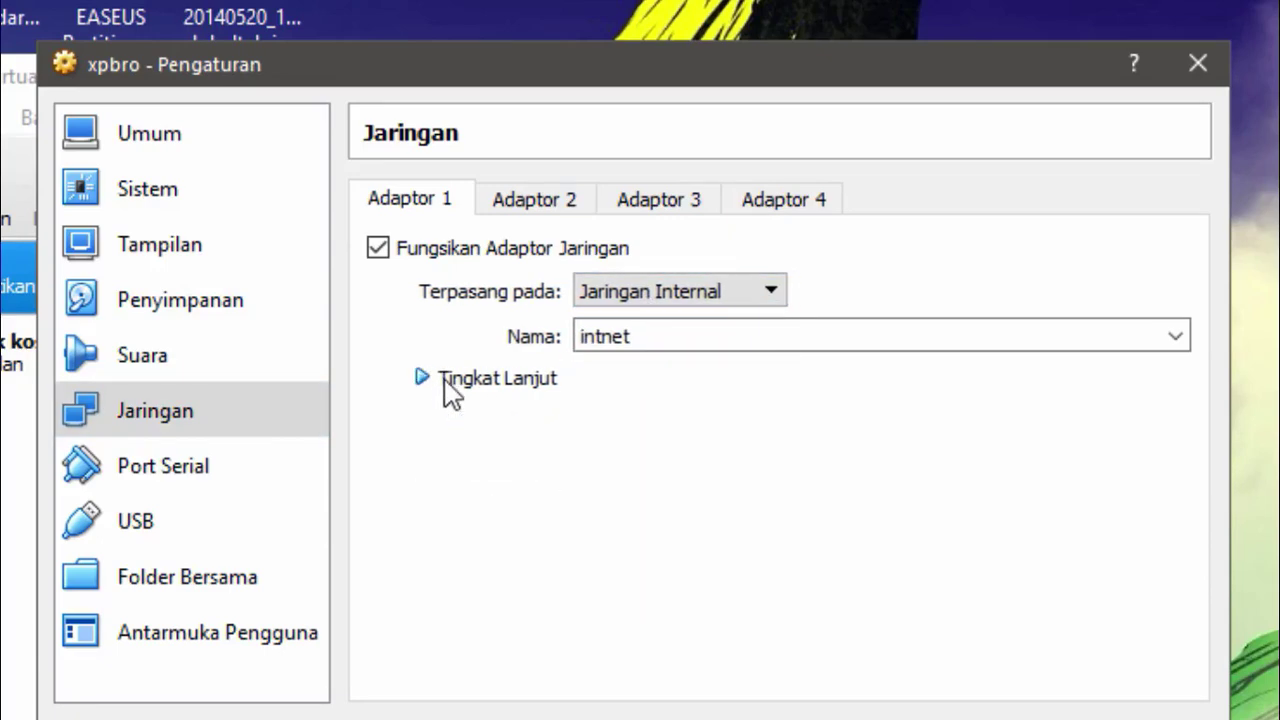
click(529, 205)
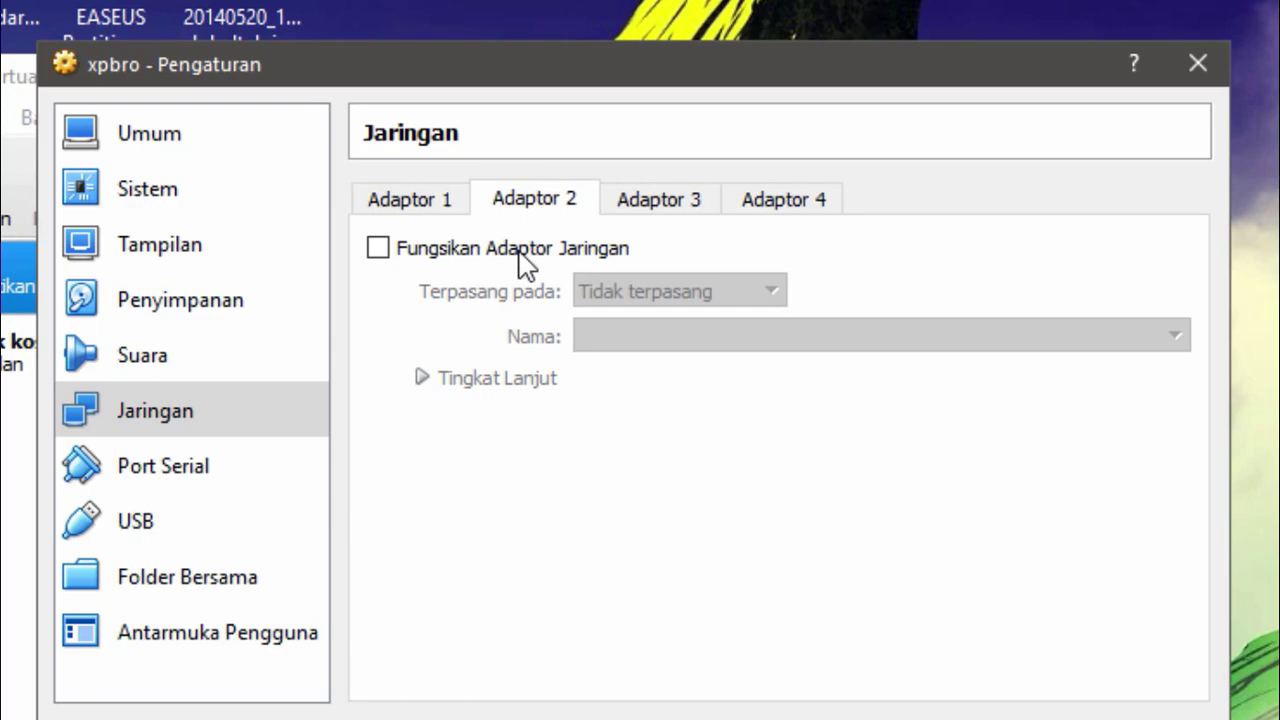
click(431, 210)
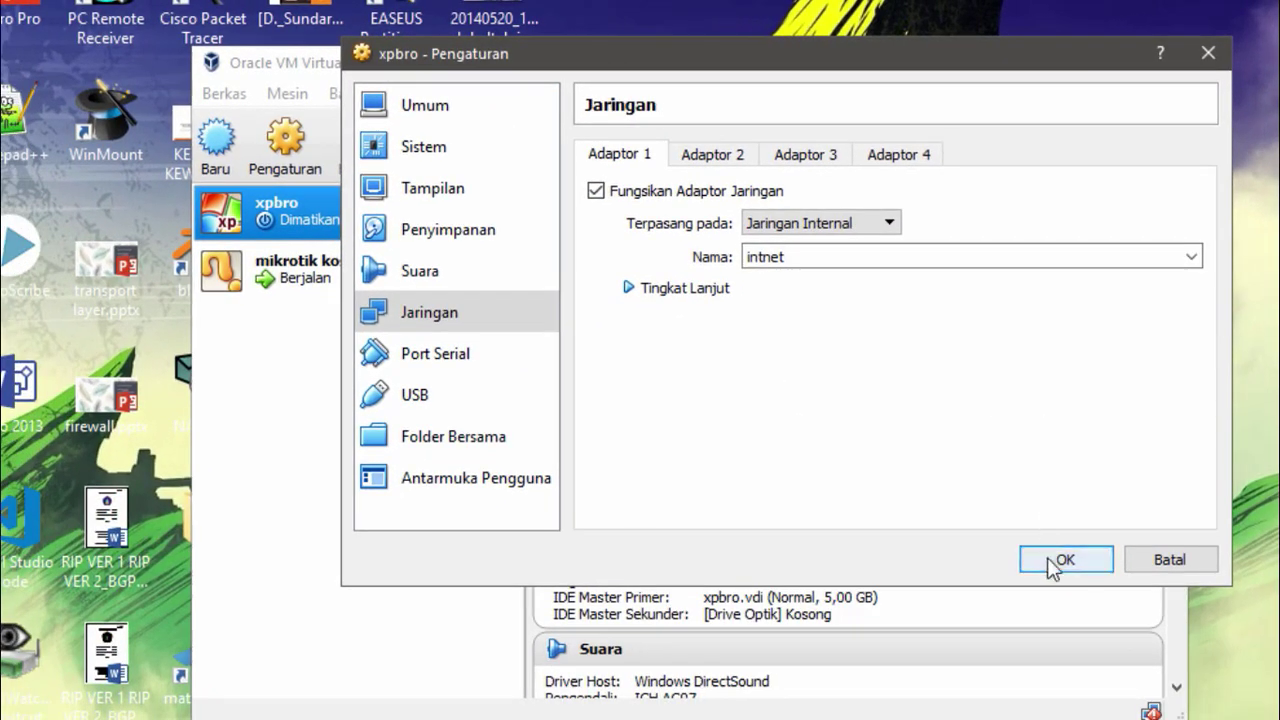
click(1047, 557)
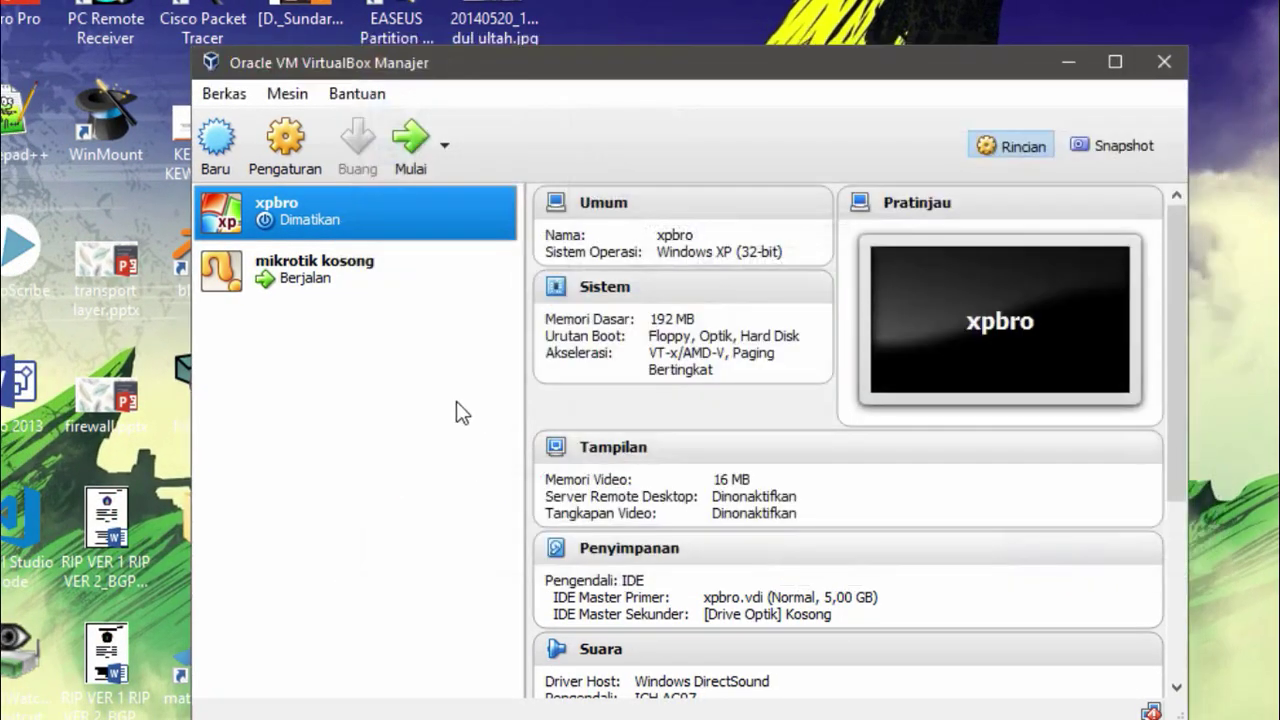
- Bring back the running mikrotik kosong console and check the host computer's Wi-Fi connection
click(333, 274)
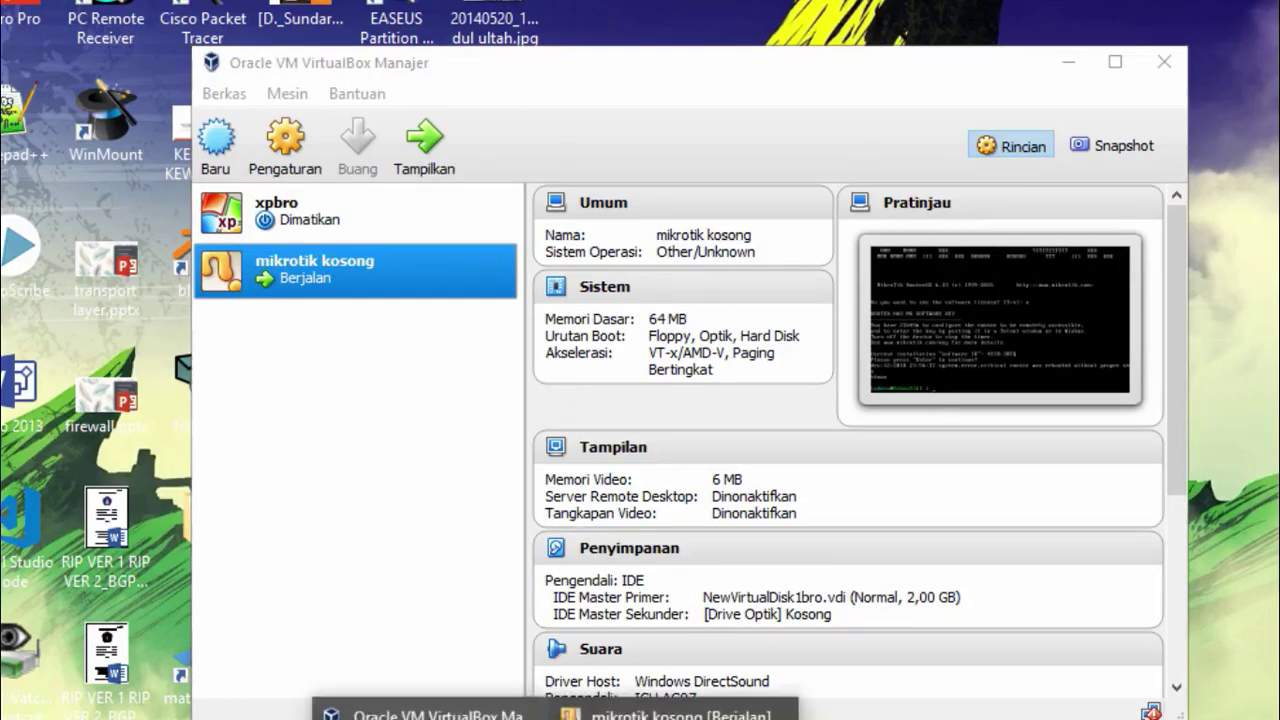
click(700, 703)
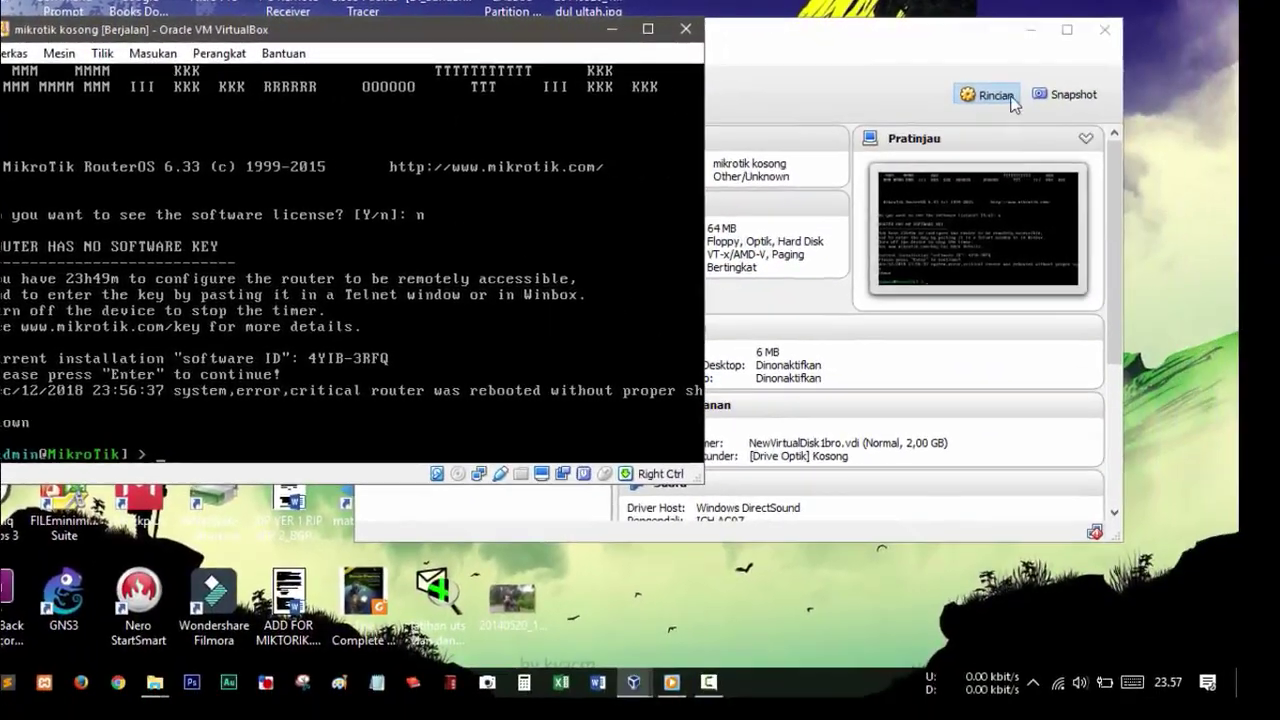
click(1062, 648)
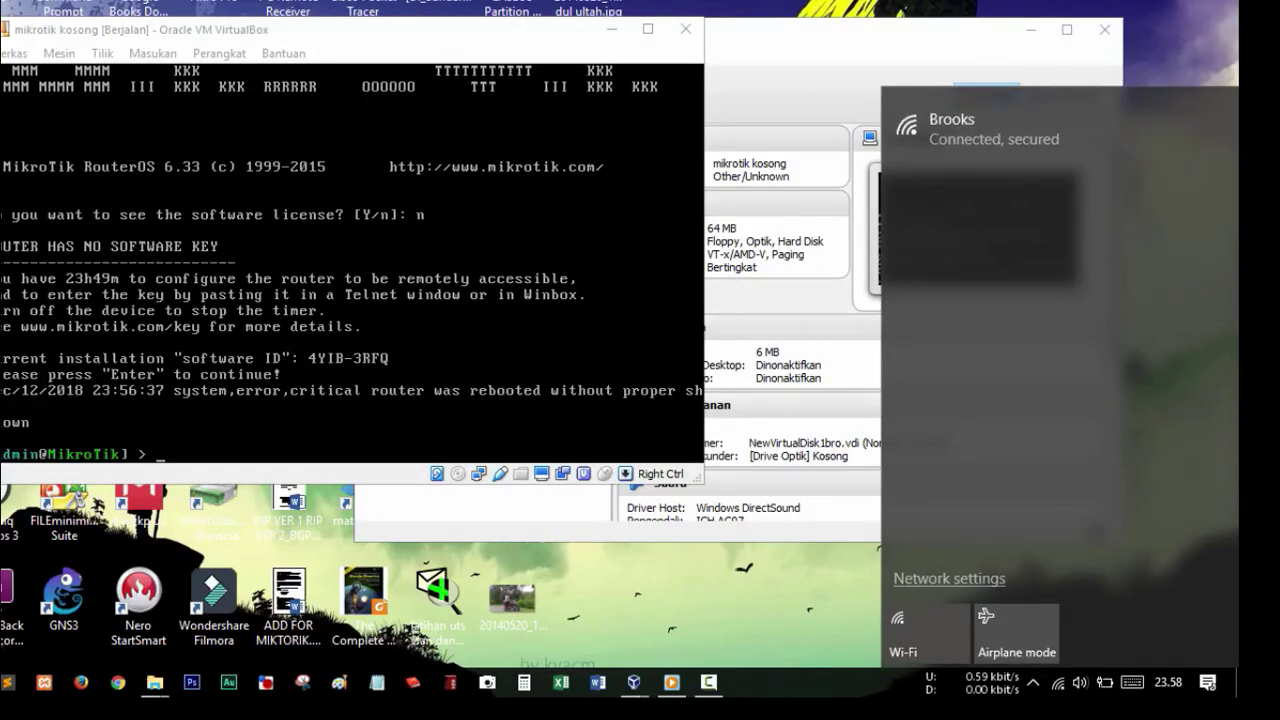
click(865, 480)
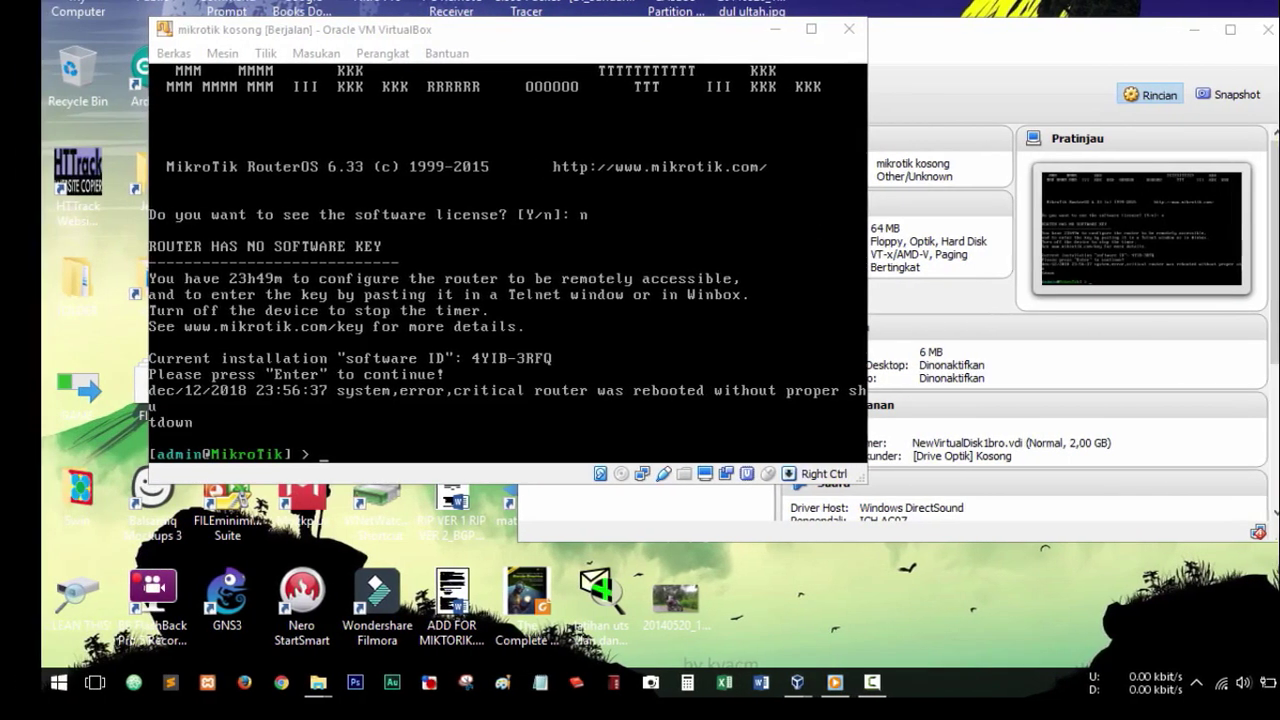
- Ping 8.8.8.8 from a Command Prompt on the host computer, and close the prompt
key(super+r)
key(Return)
text(pin)
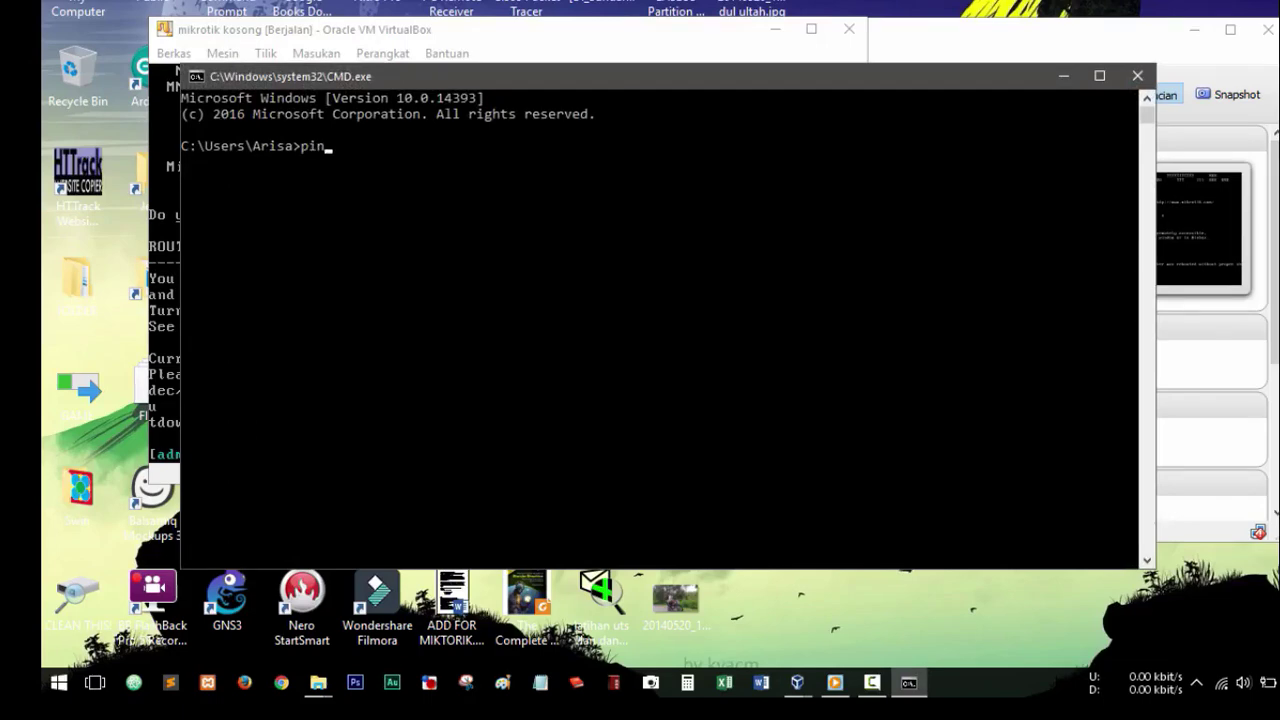
text(g 8.8.8.8)
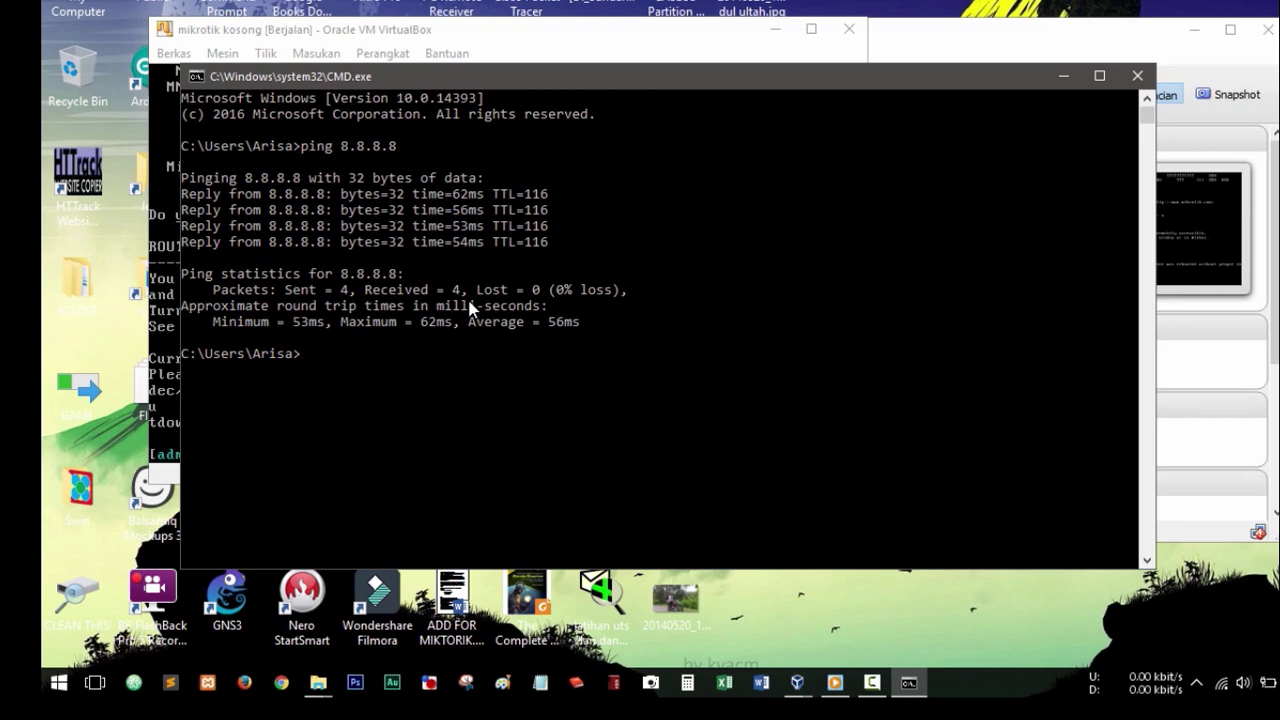
text(exit)
key(Return)
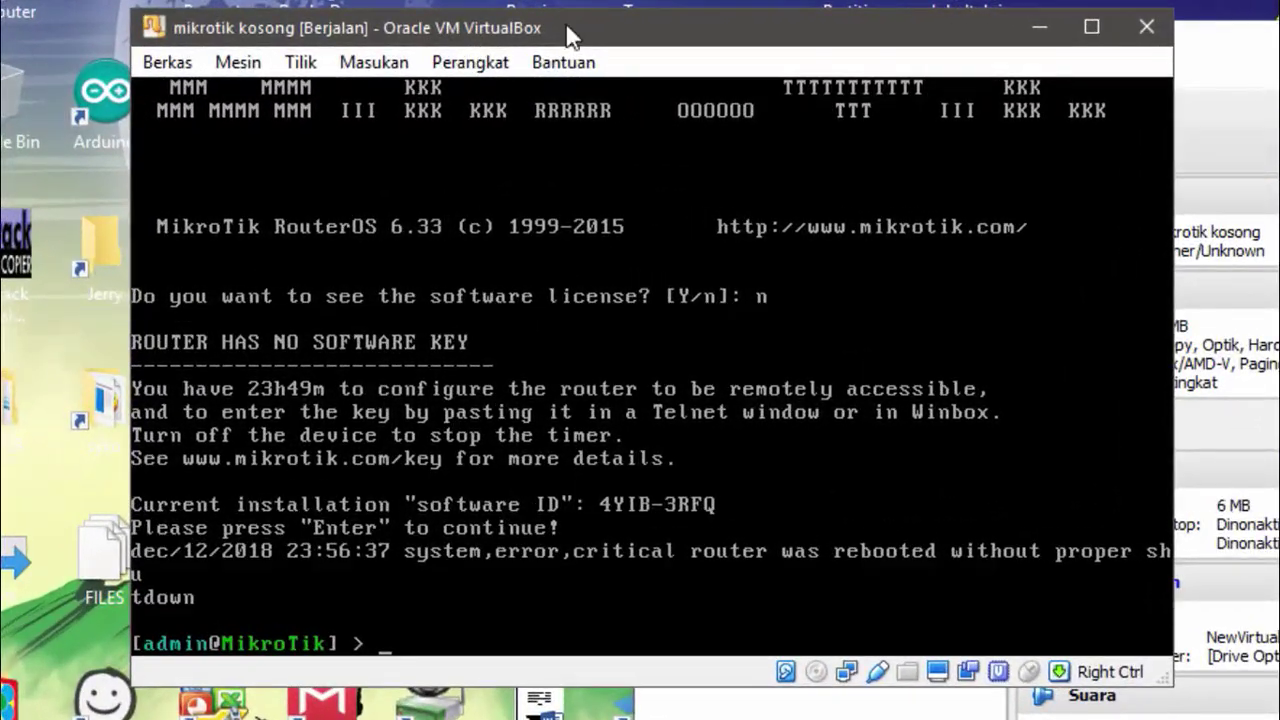
- Print the IP address list in the MikroTik console to inspect the ether1 address, cancelling any mouse capture
drag(566, 33, 578, 37)
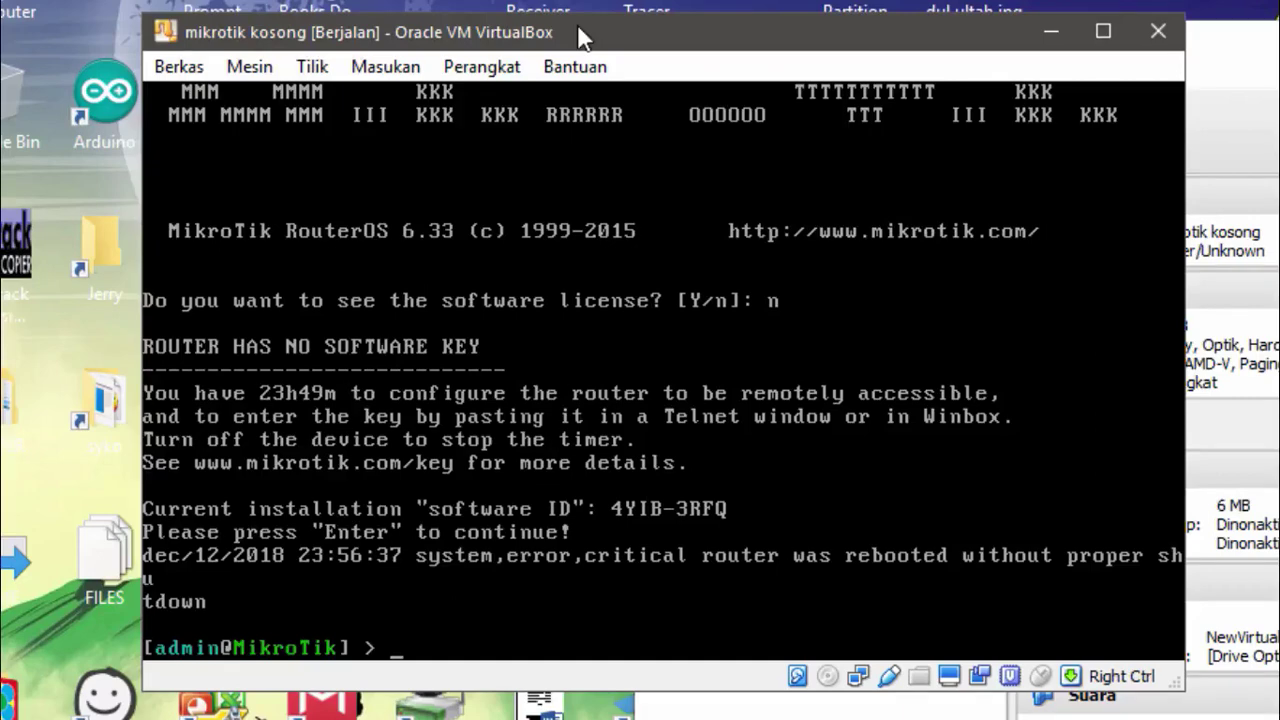
text(ip addr)
key(Tab)
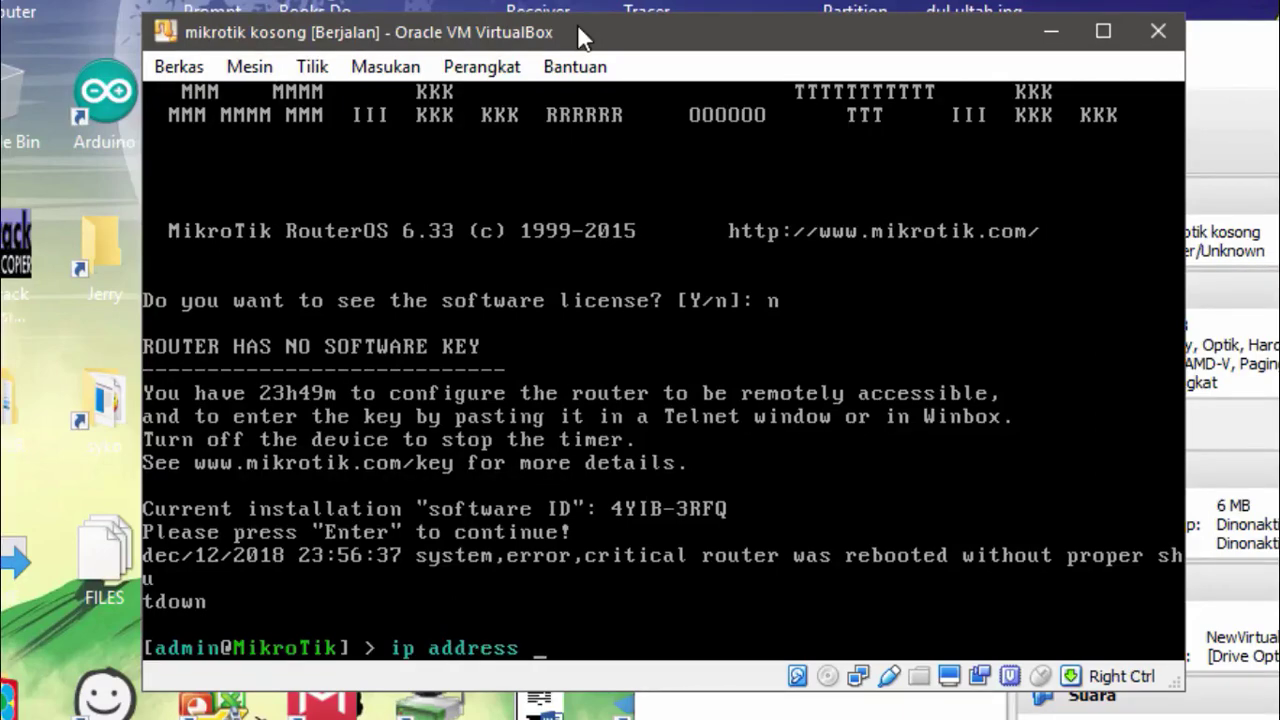
text(pr)
key(Return)
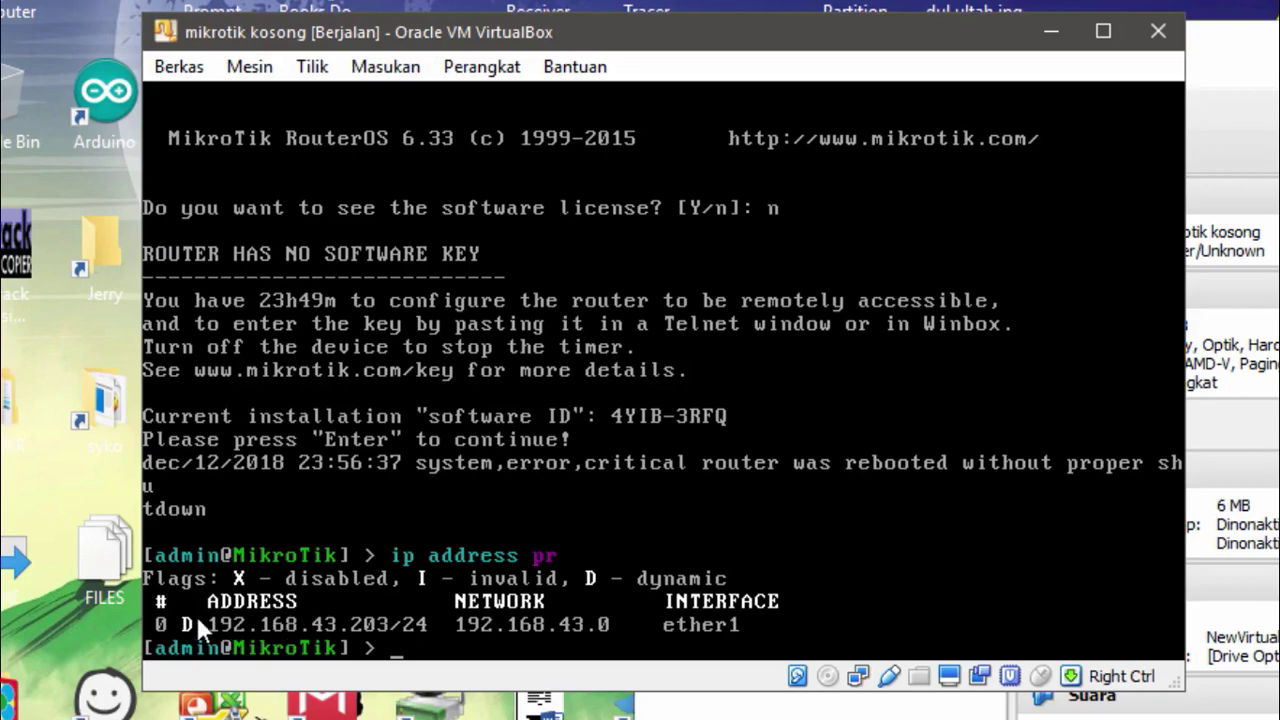
click(286, 610)
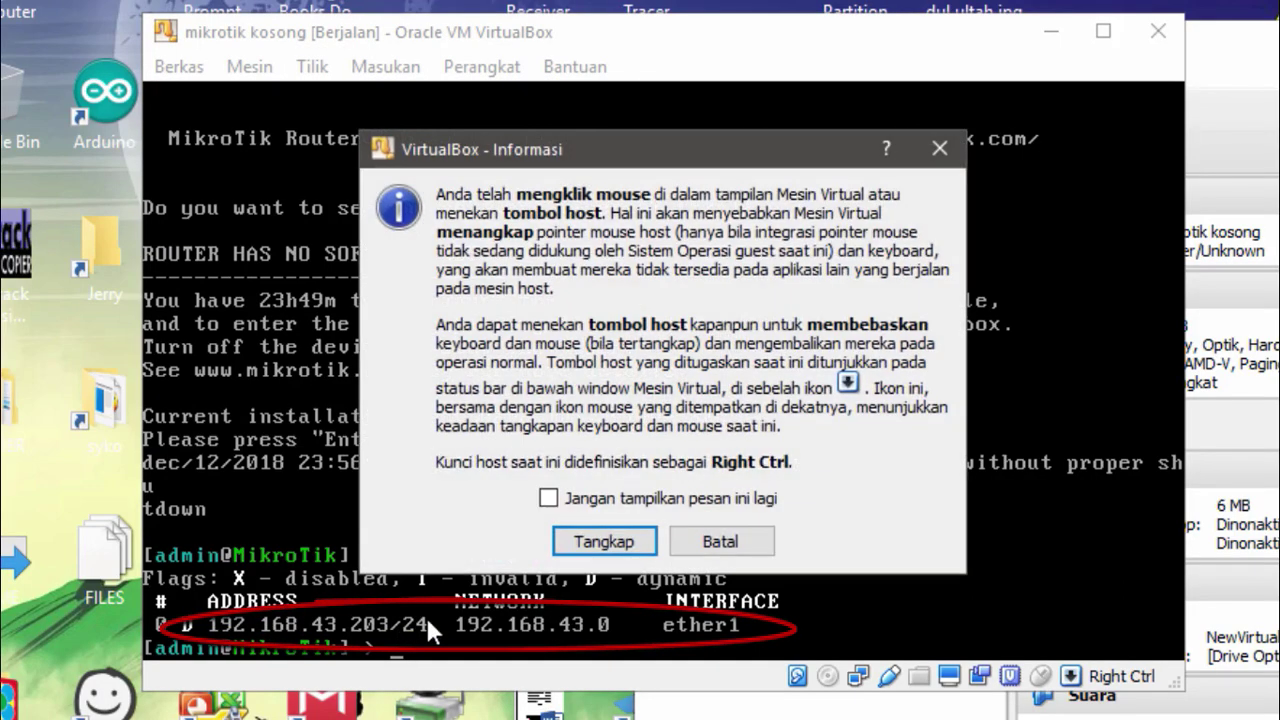
click(720, 542)
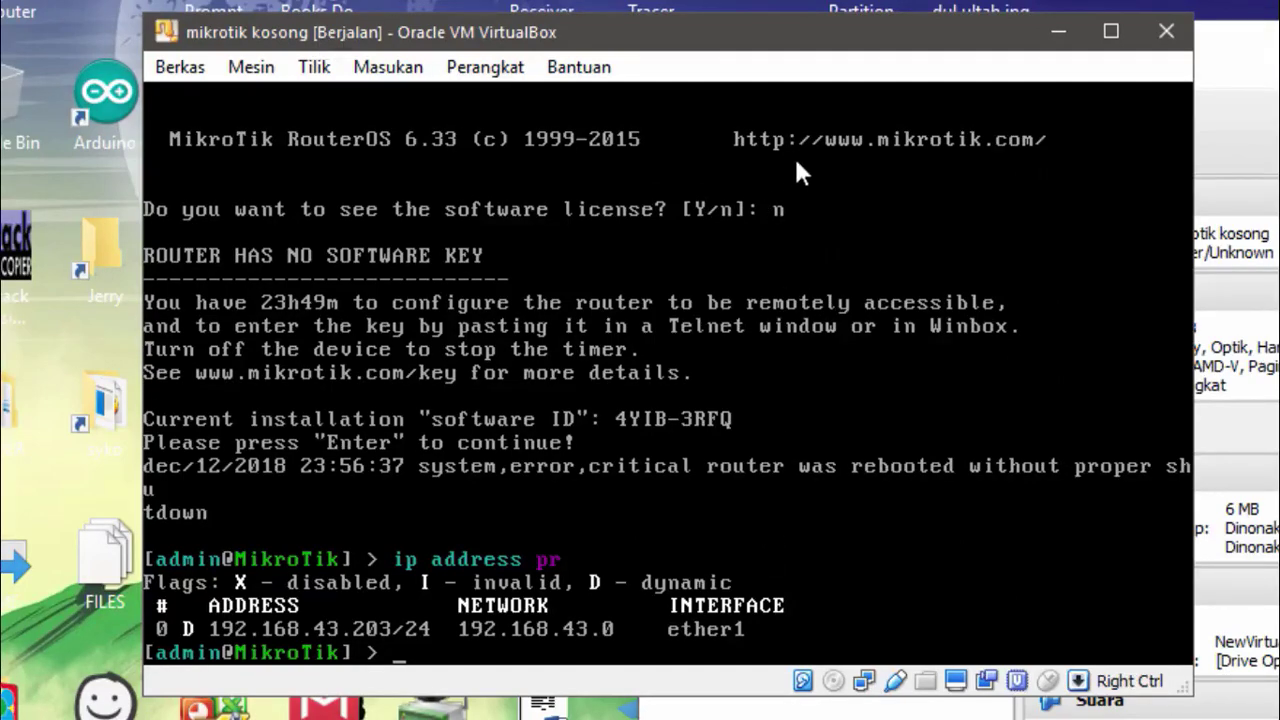
- Ping 8.8.8.8 from the MikroTik console and stop the ping after several replies
text(ping )
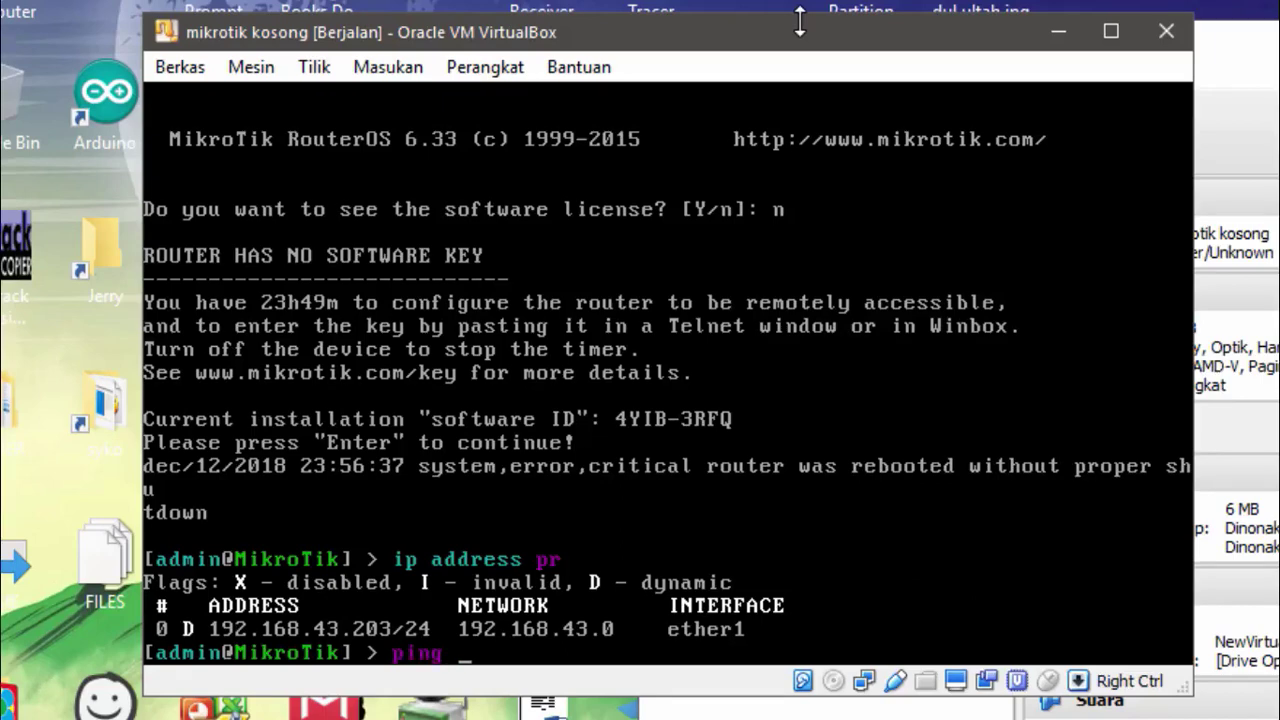
text(8.8.8.8)
key(Return)
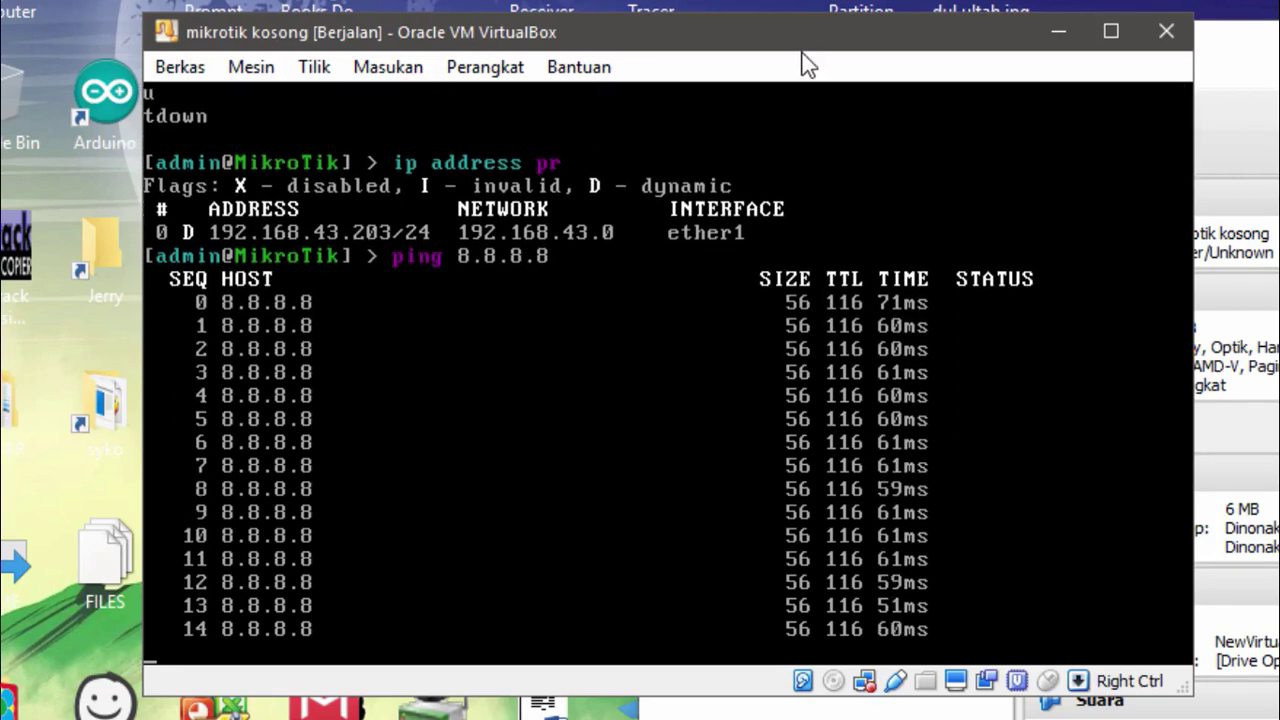
key(ctrl+c)
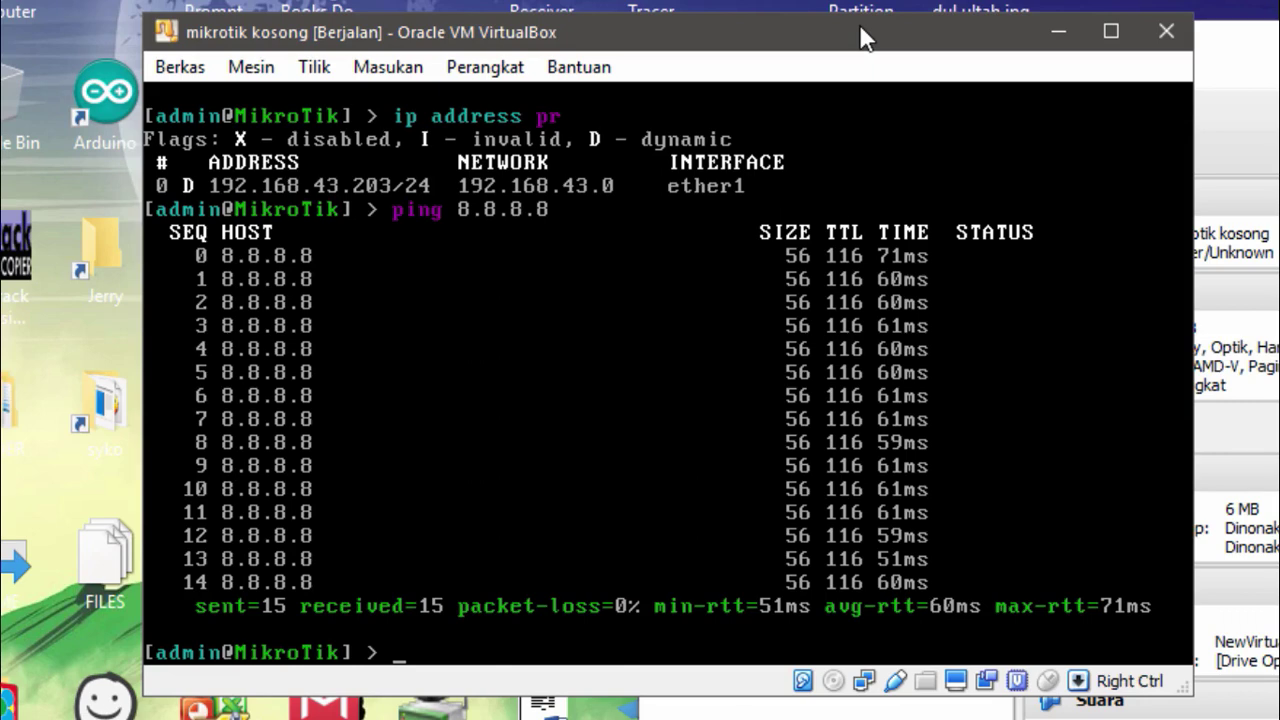
- Add the IP address 10.10.1.1/24 to interface ether2 in the MikroTik console
text(ip address)
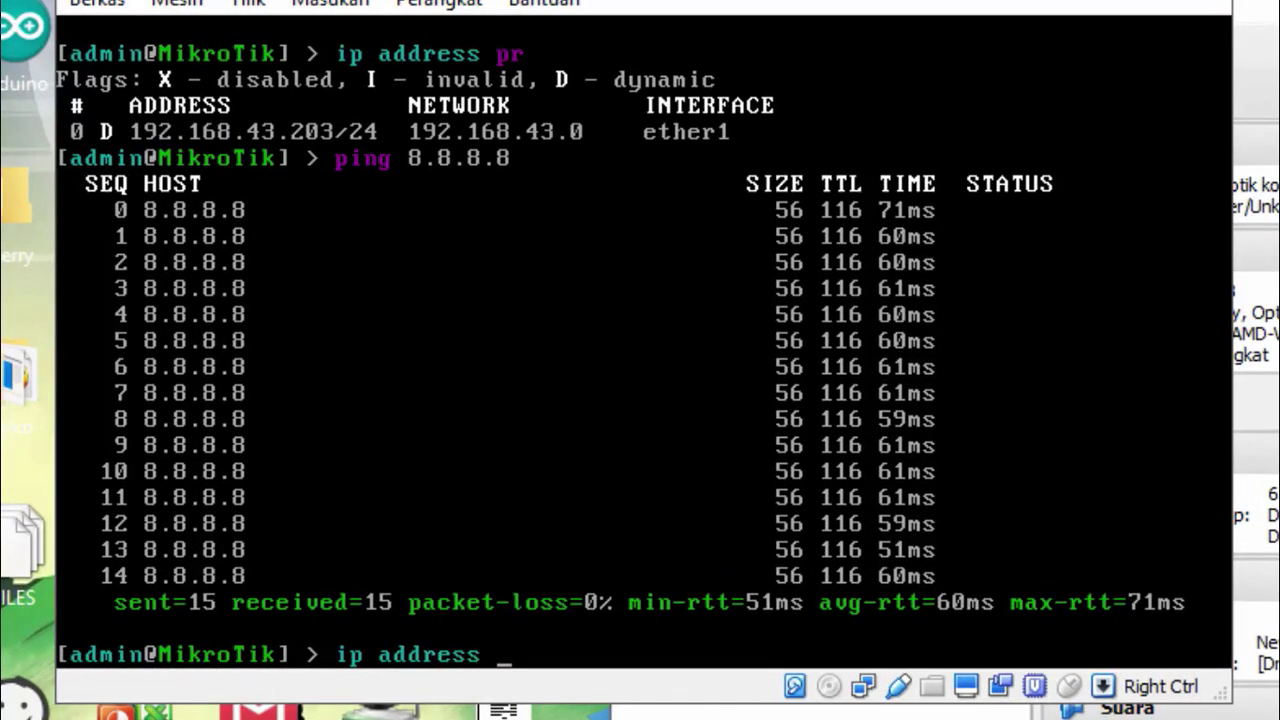
key(Return)
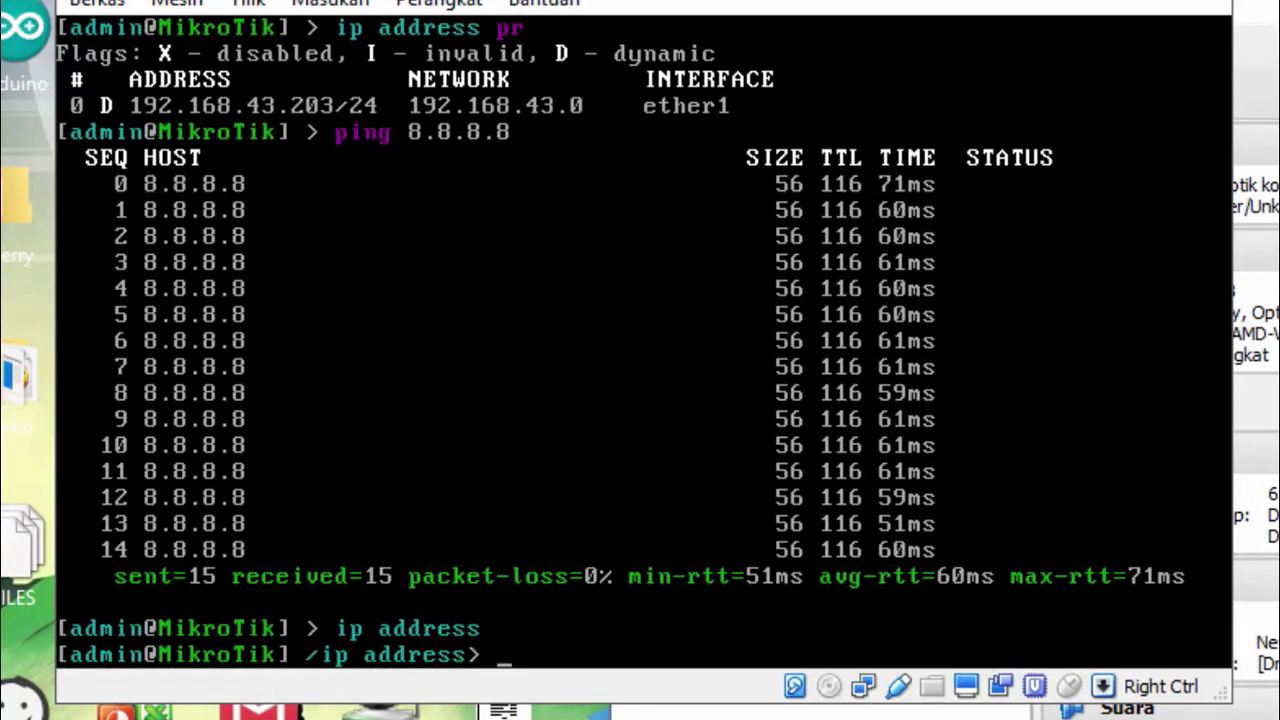
text(add add)
key(Tab)
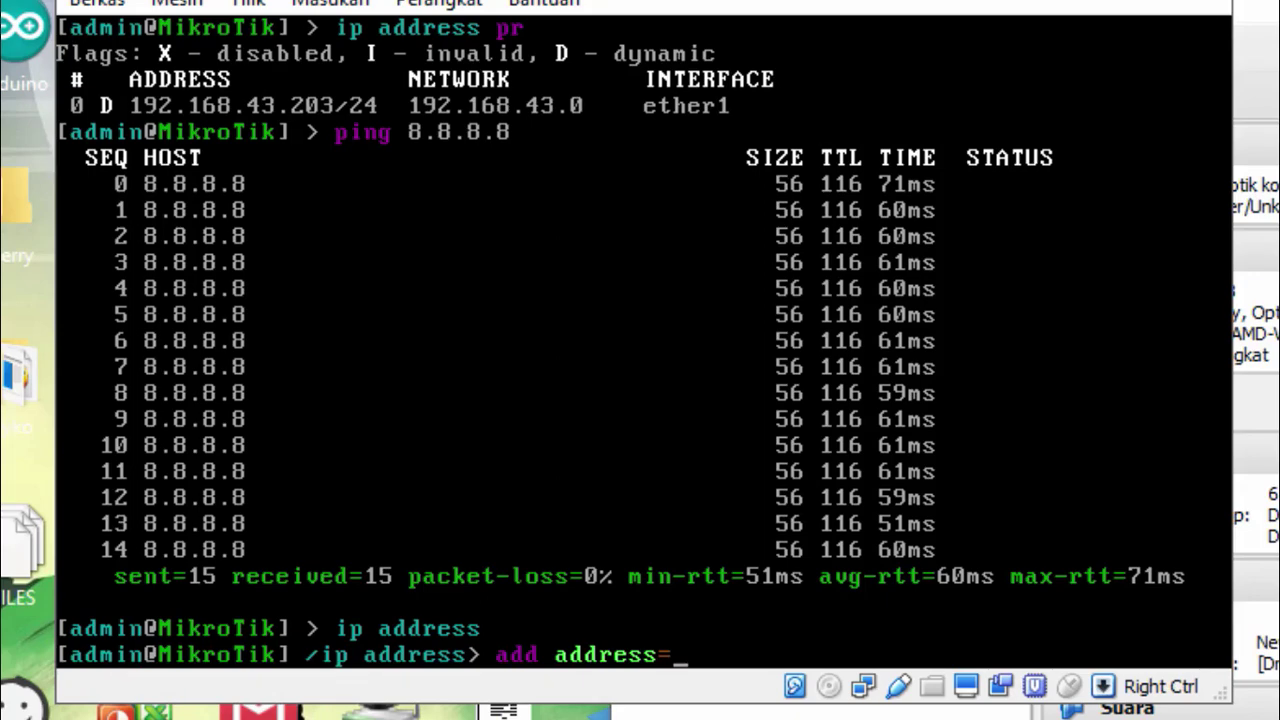
text(10.10.1.1)
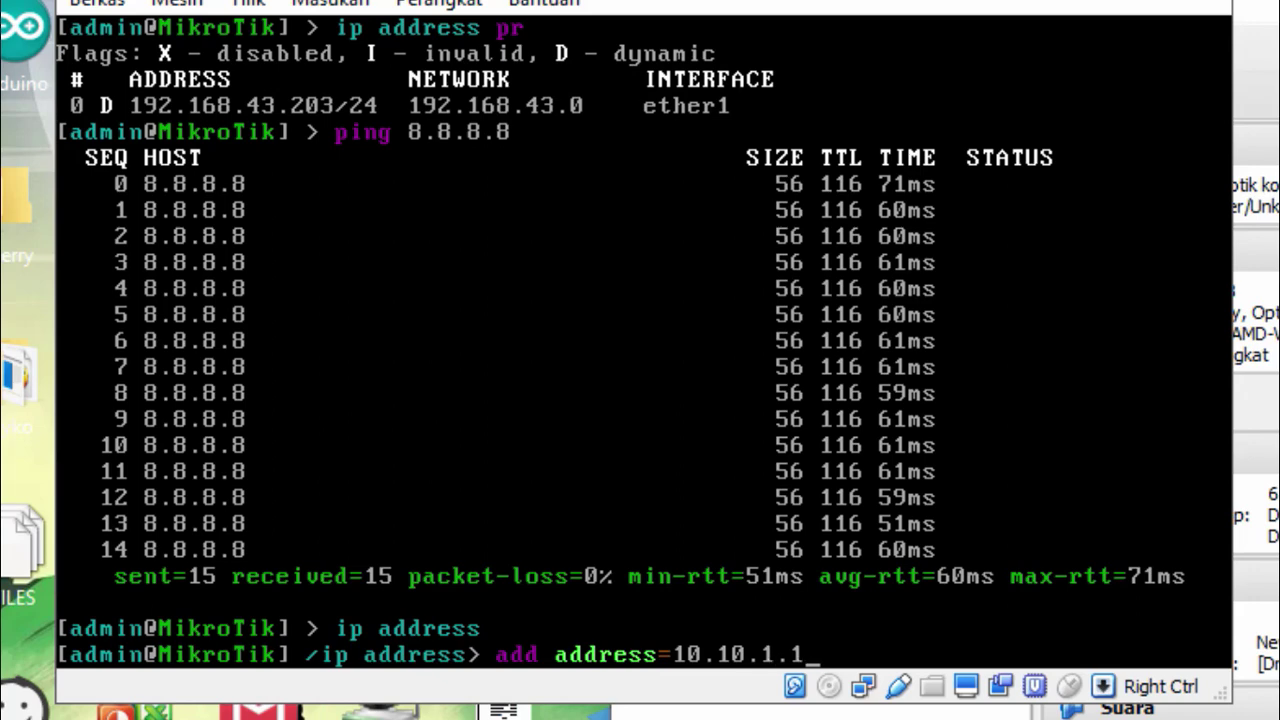
text(/24 int)
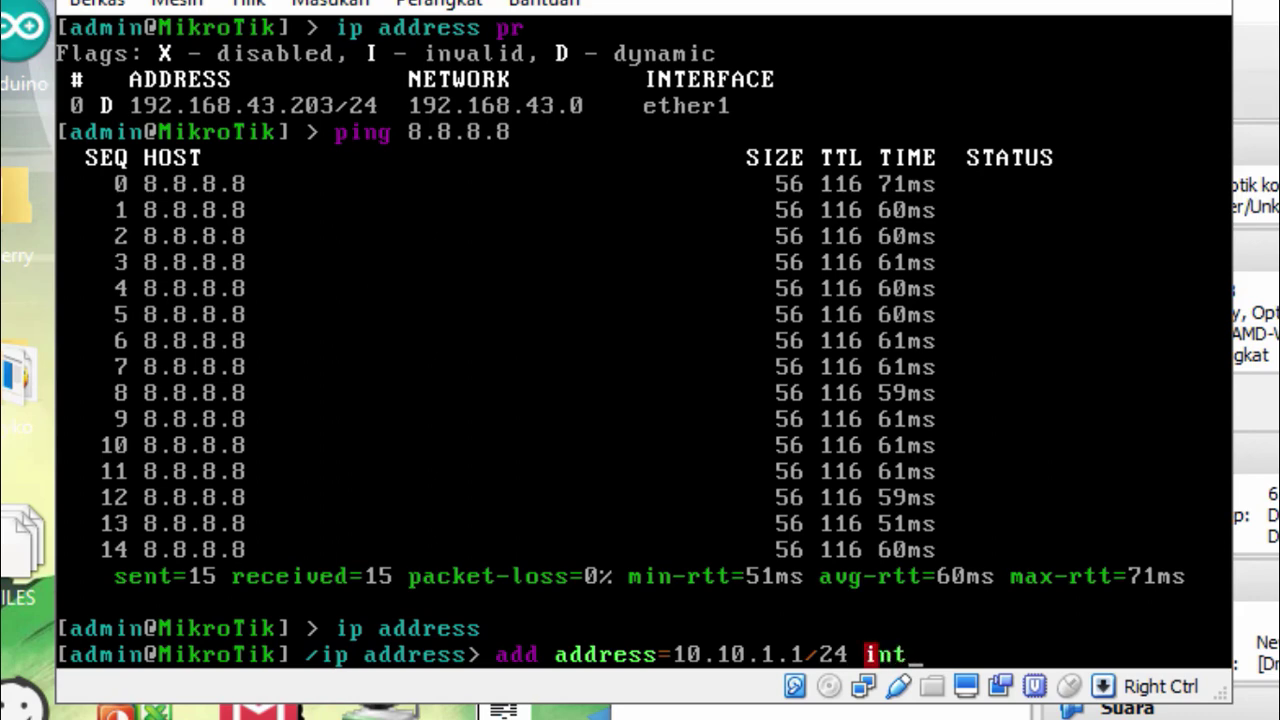
key(Tab)
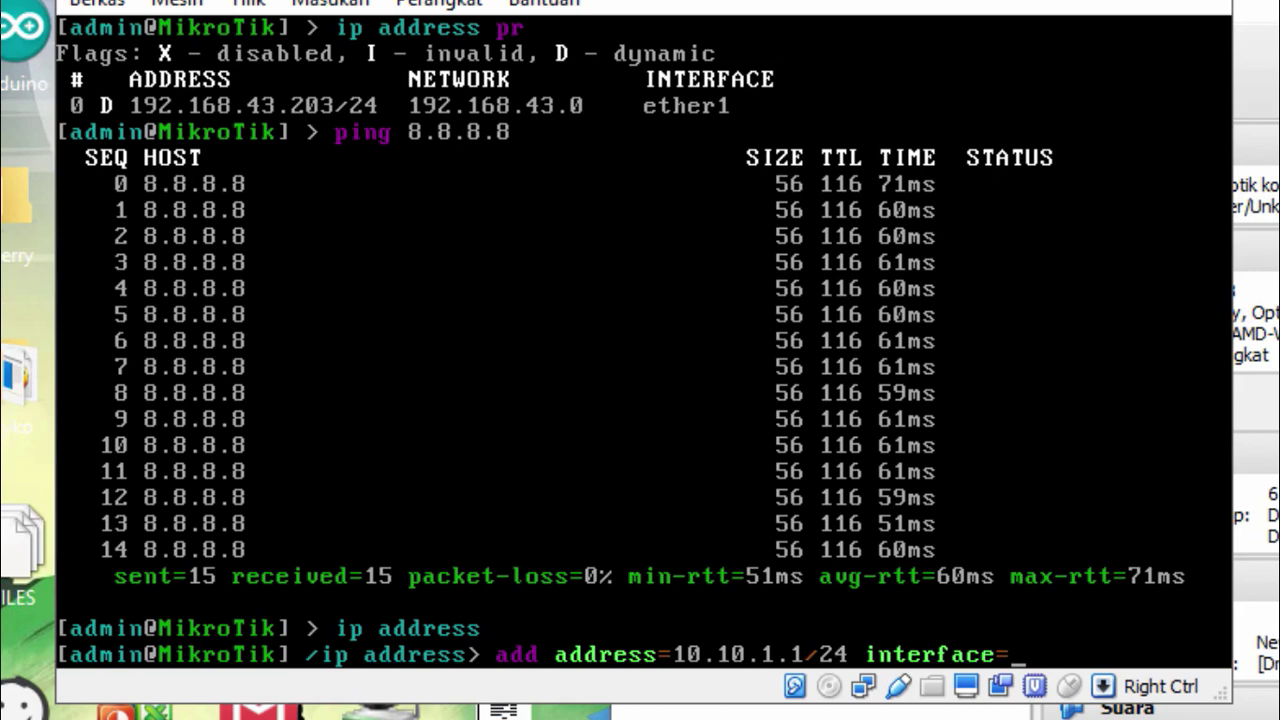
text(ether2)
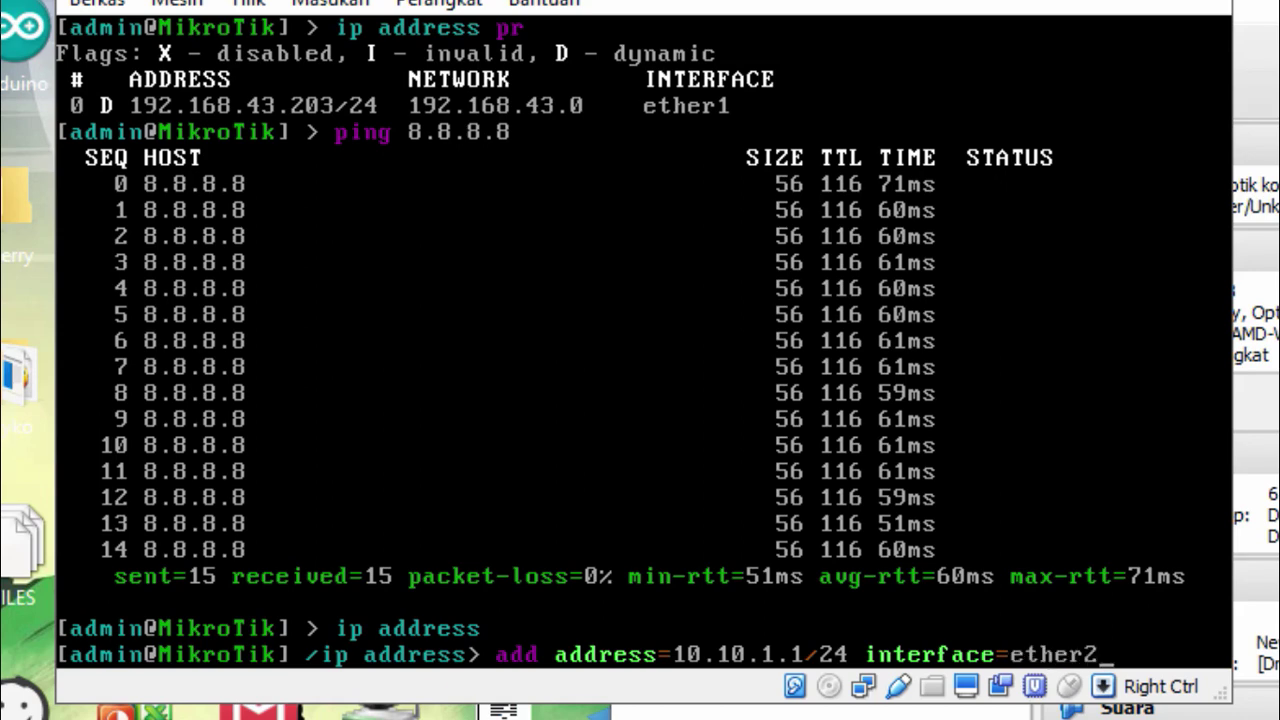
key(Return)
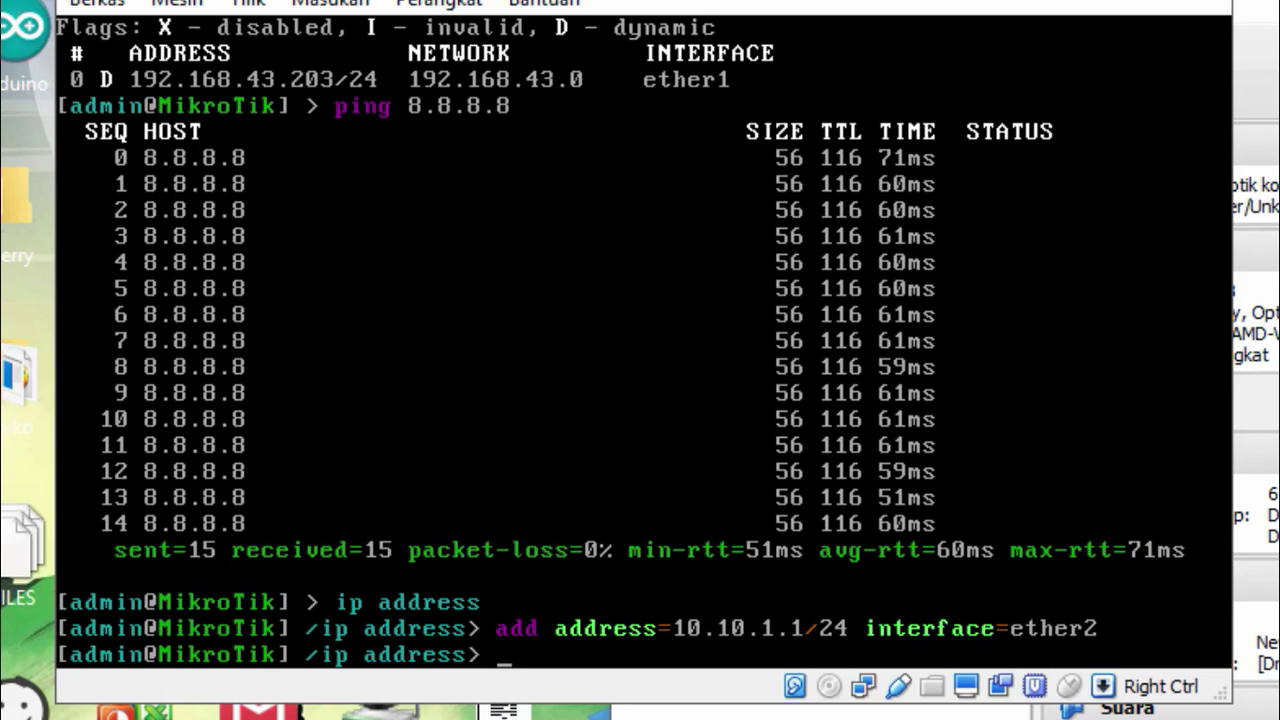
- Create an IP pool named pool1 with the range 10.10.1.2-10.10.1.100
key(Tab)
key(Tab)
text(..)
key(Return)
text(pool)
key(Return)
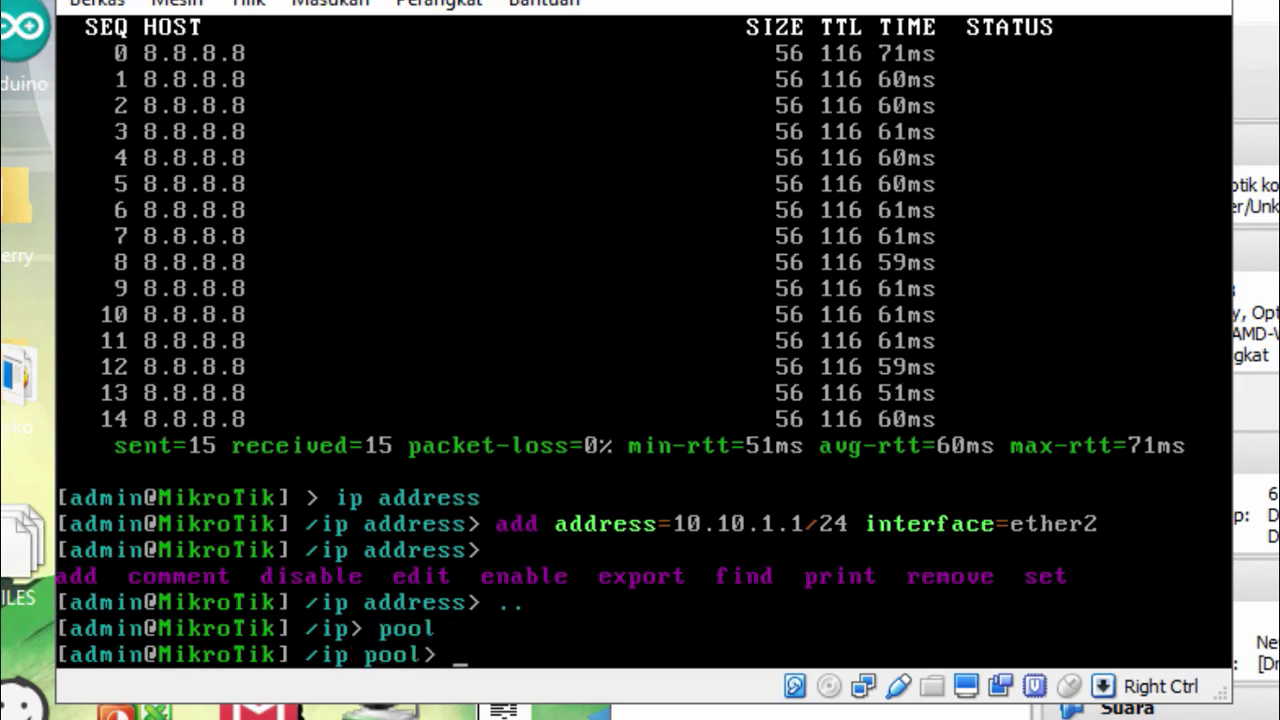
text(add name=)
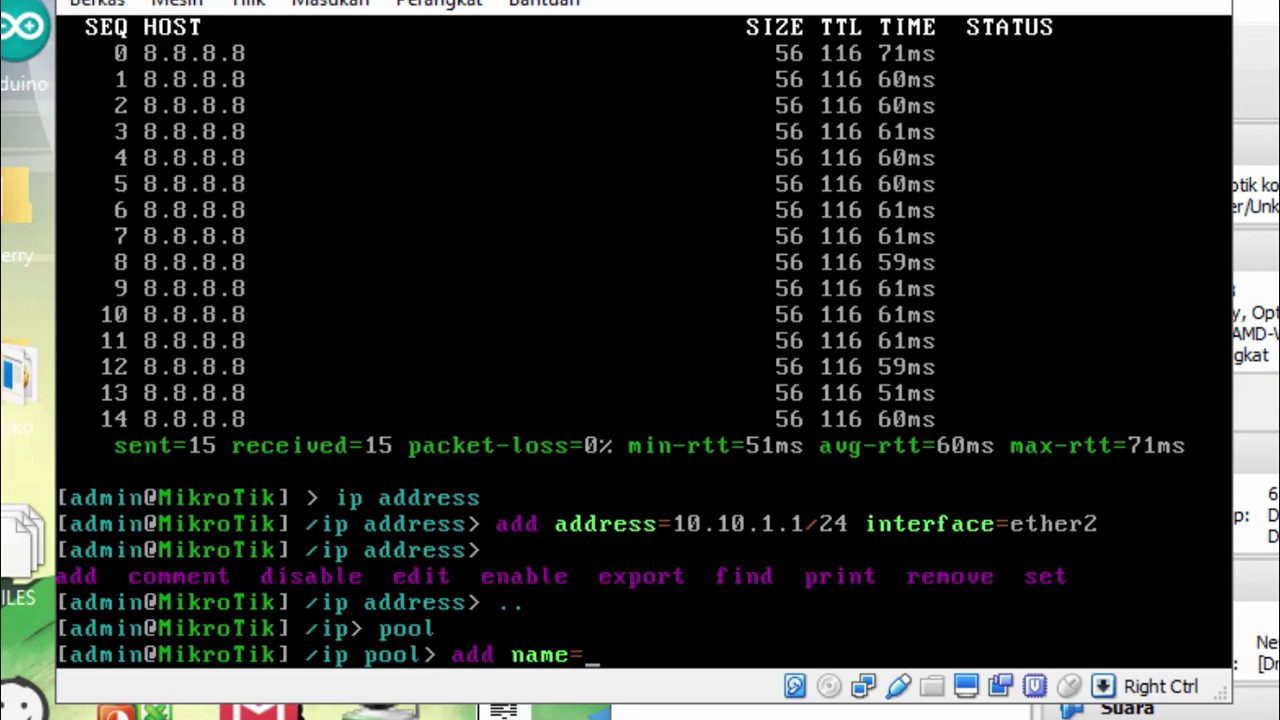
text(pool1)
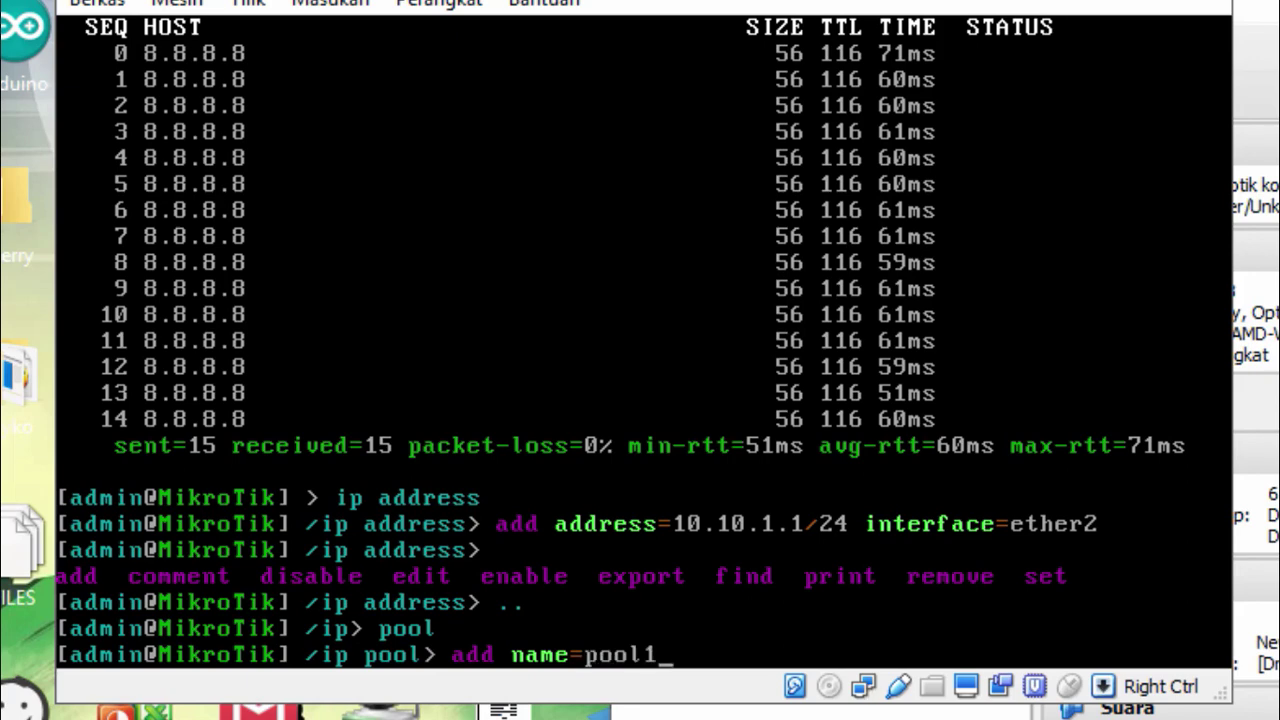
text( ranges=)
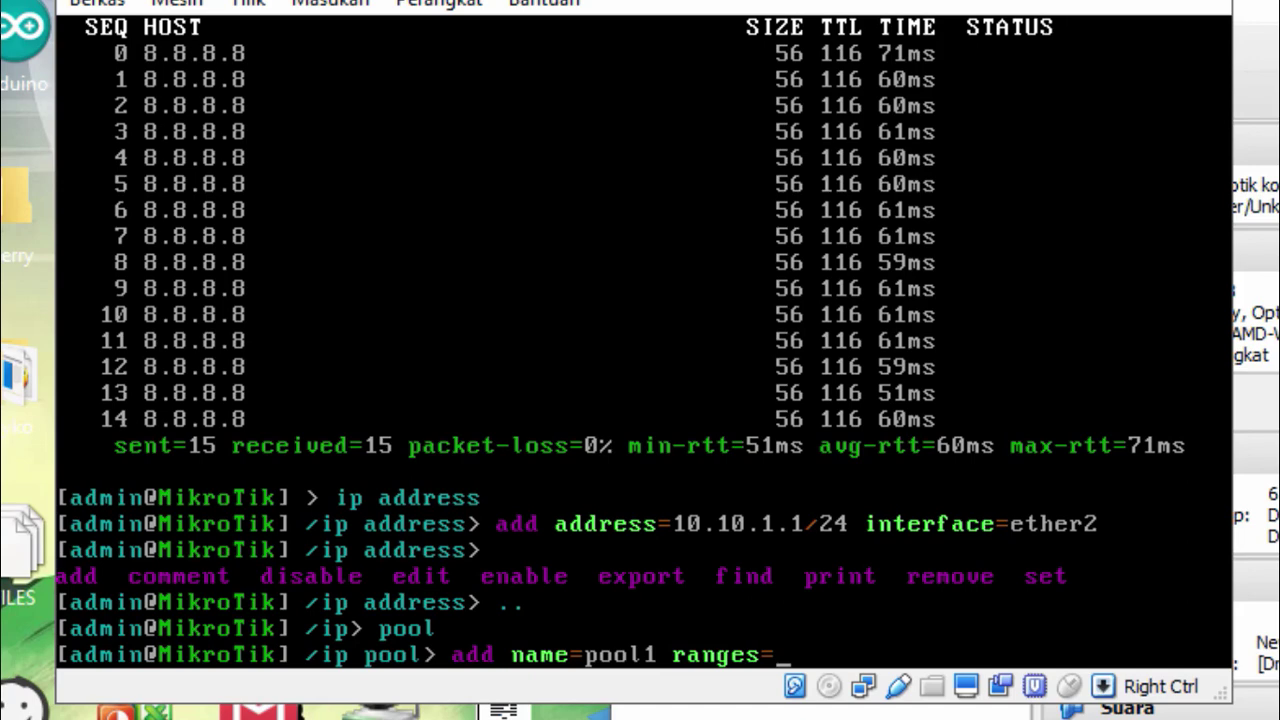
text(10.10)
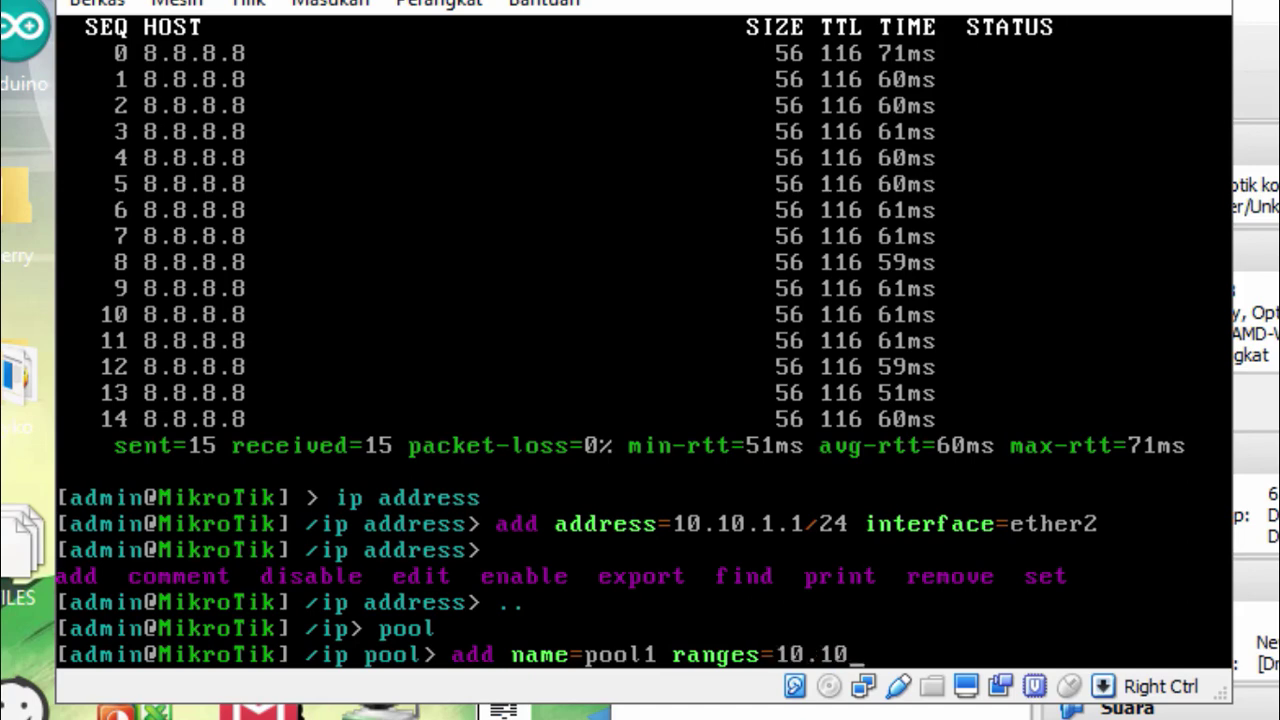
text(.1.2-10.10.1)
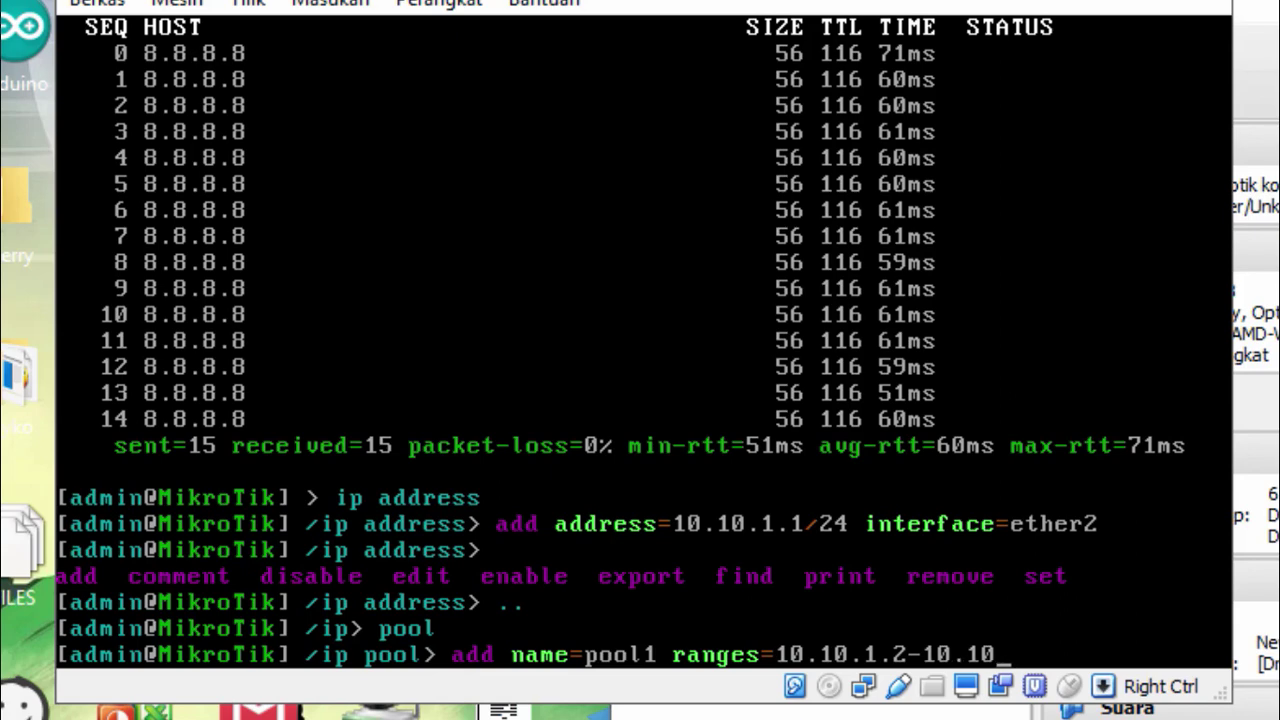
text(.100)
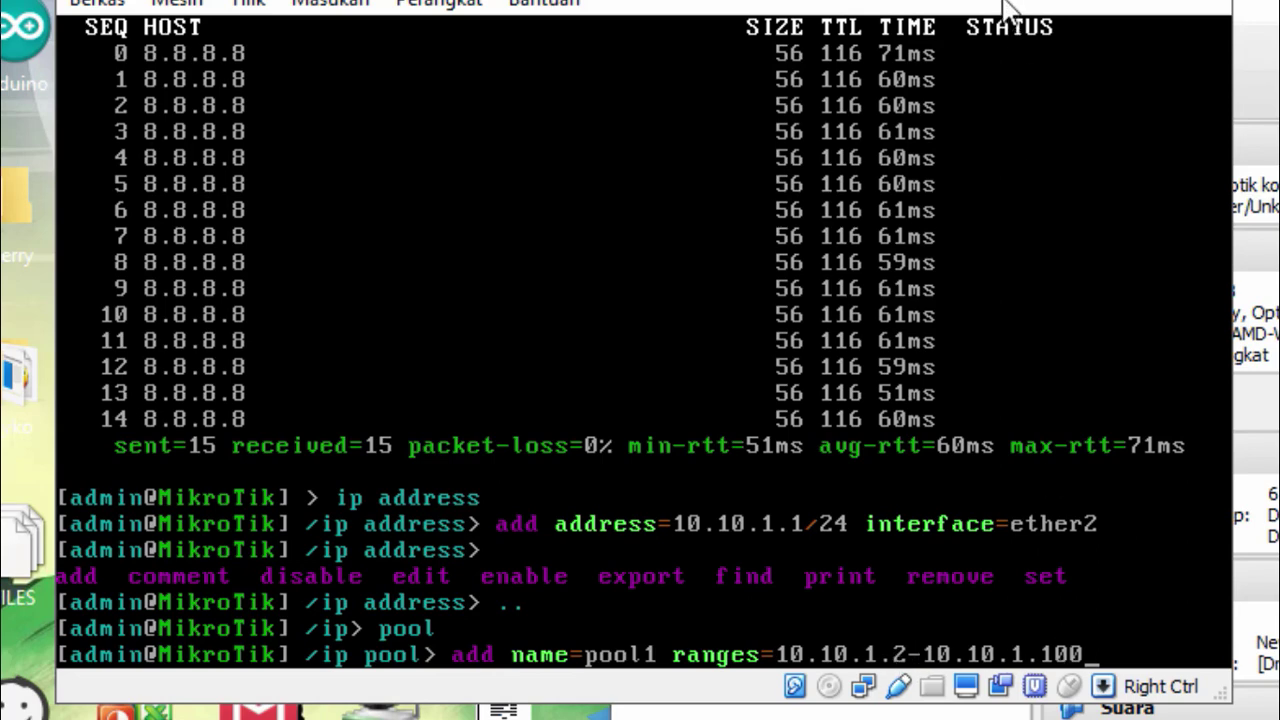
drag(975, 5, 979, 0)
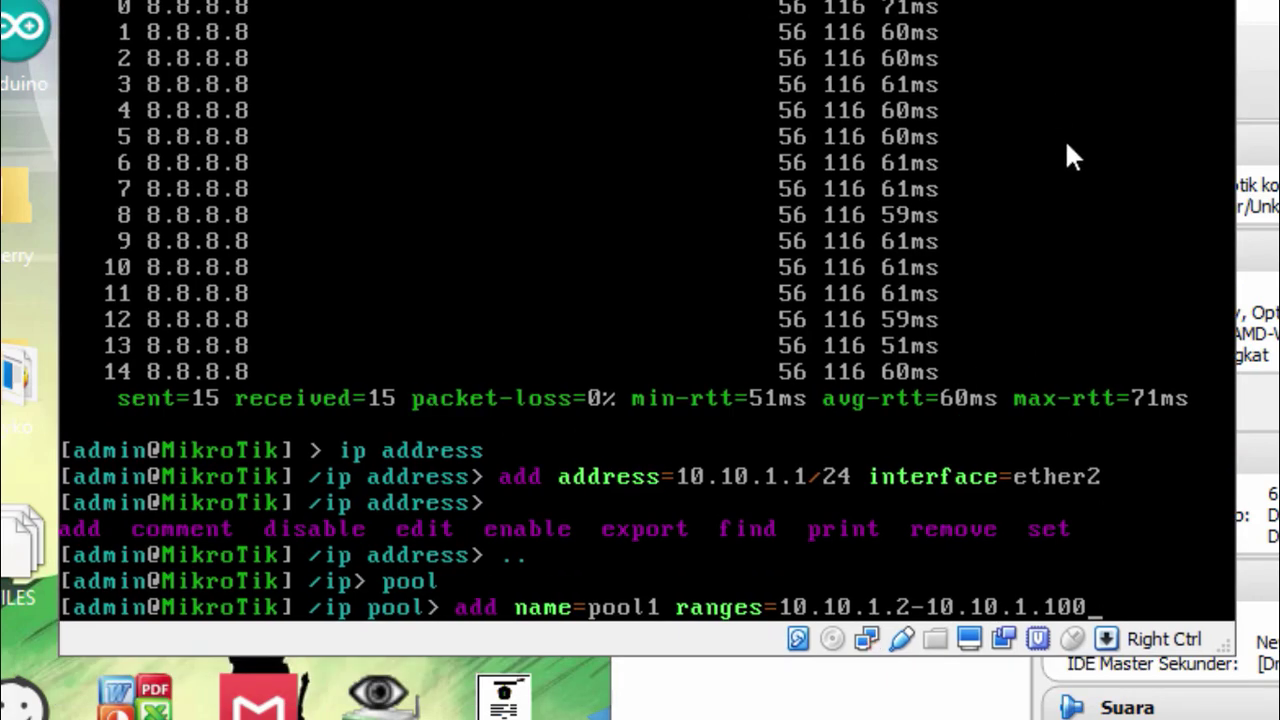
key(Return)
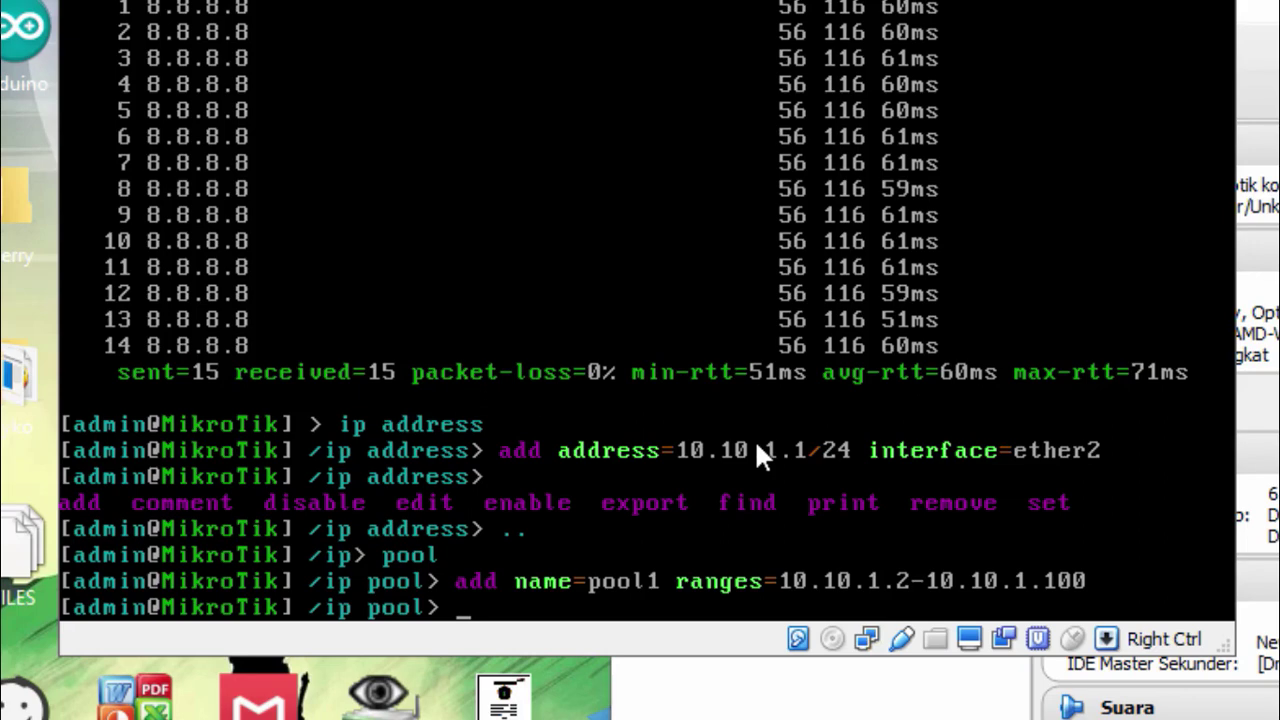
- Add a DHCP server network with address 10.10.1.0/24 and gateway 10.10.1.1
text(..)
key(Return)
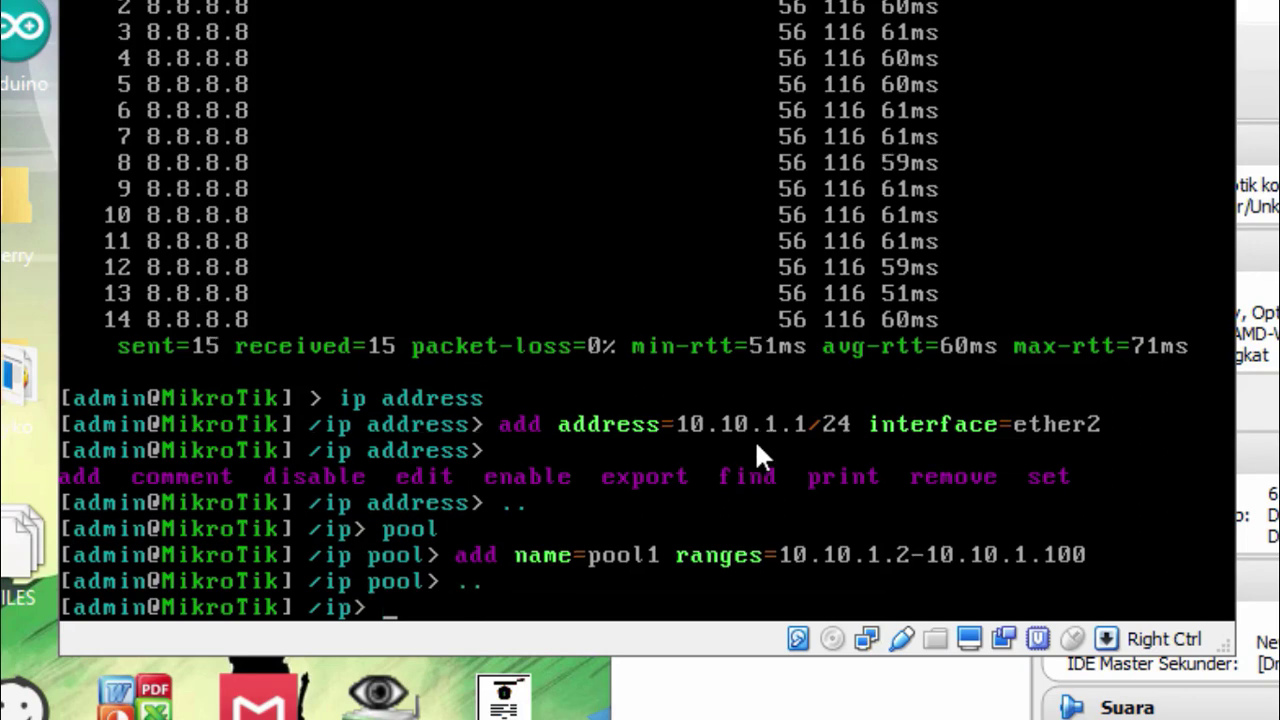
text(dhcp-server ne)
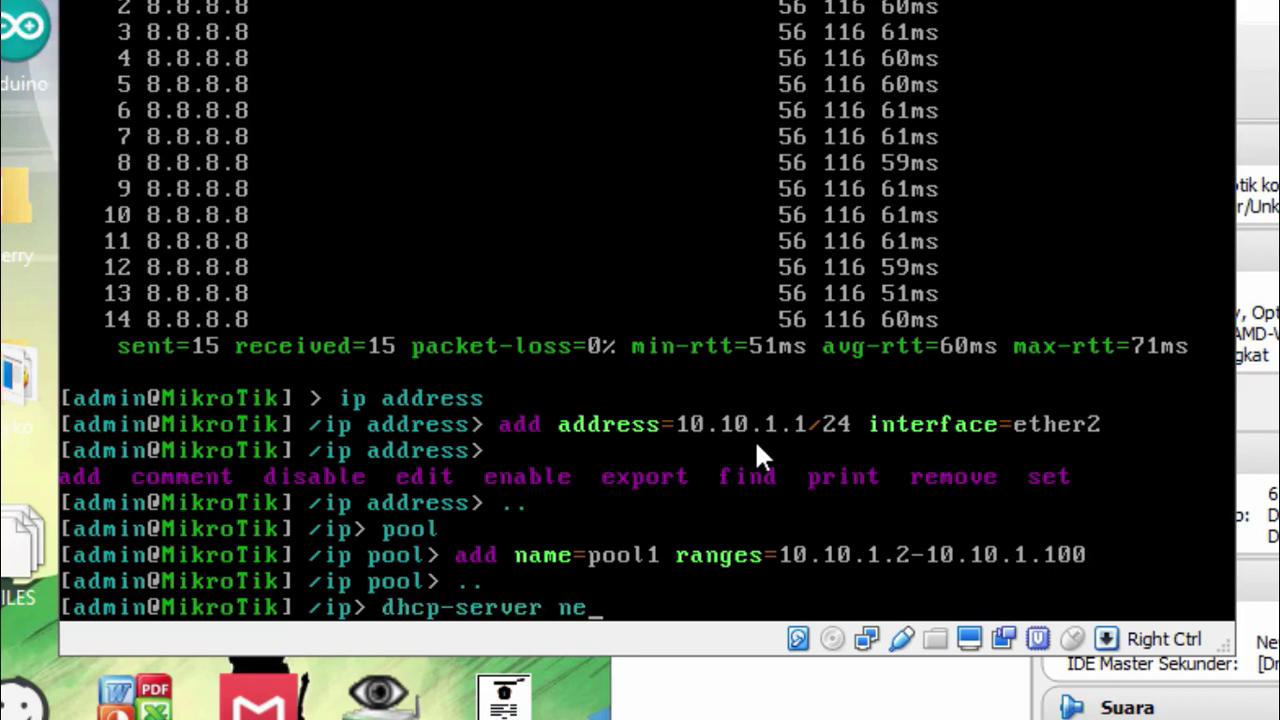
key(Tab)
text(a)
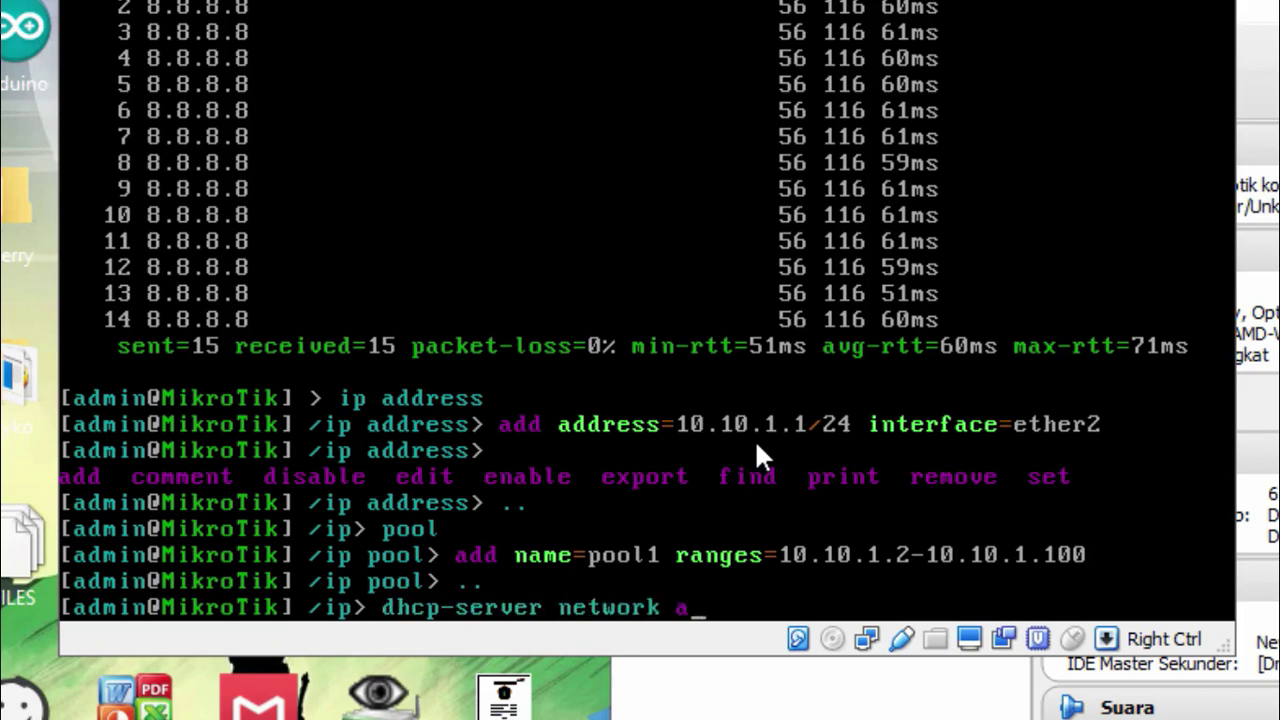
text(dd ad)
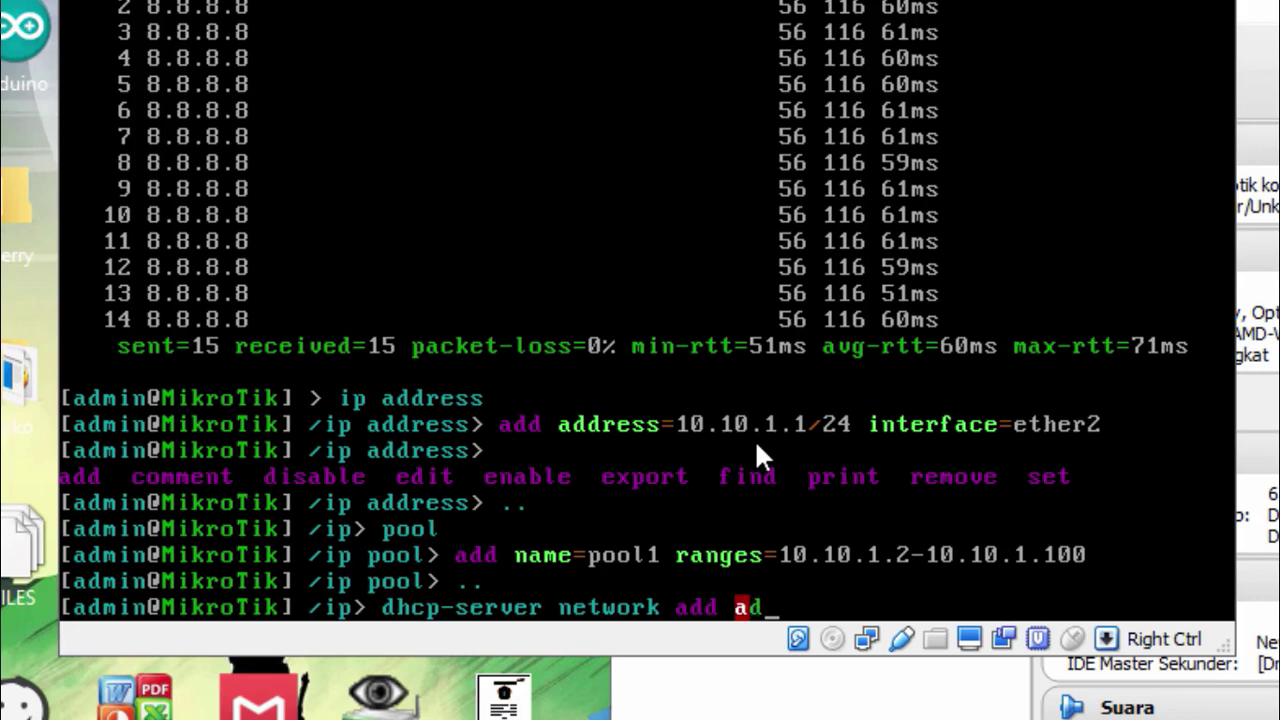
key(Tab)
text(10)
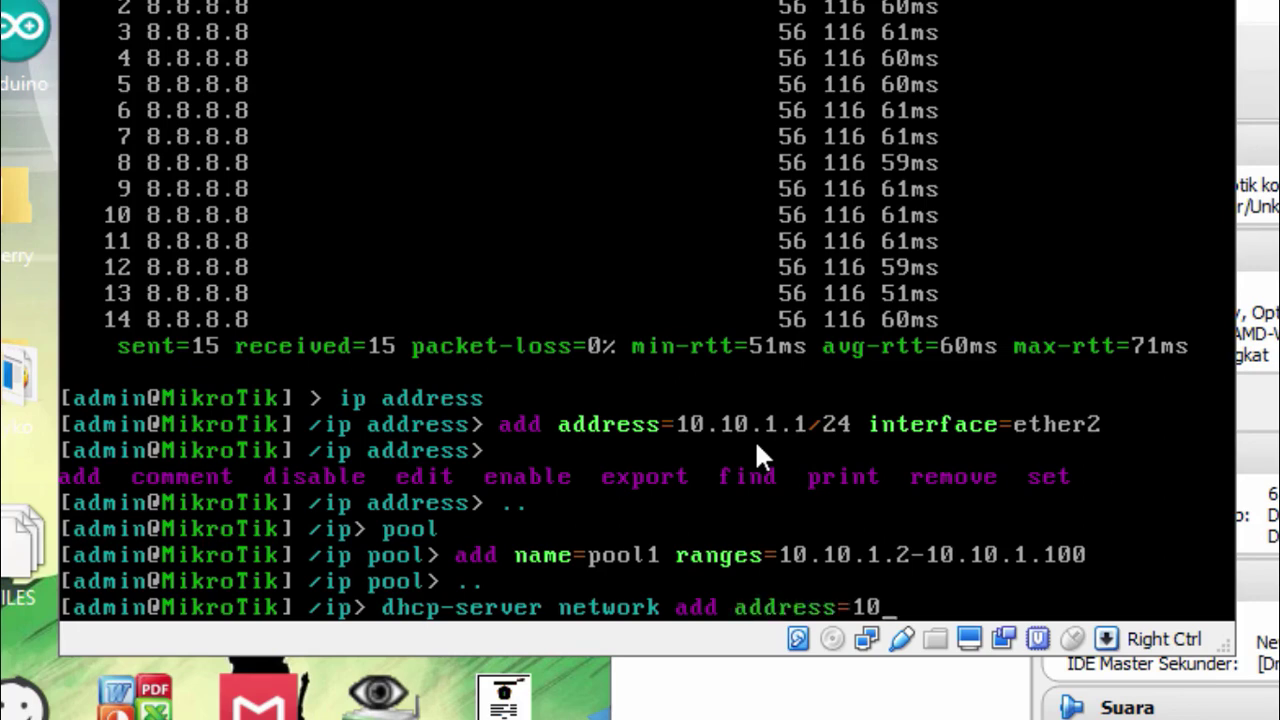
text(.10.1.0)
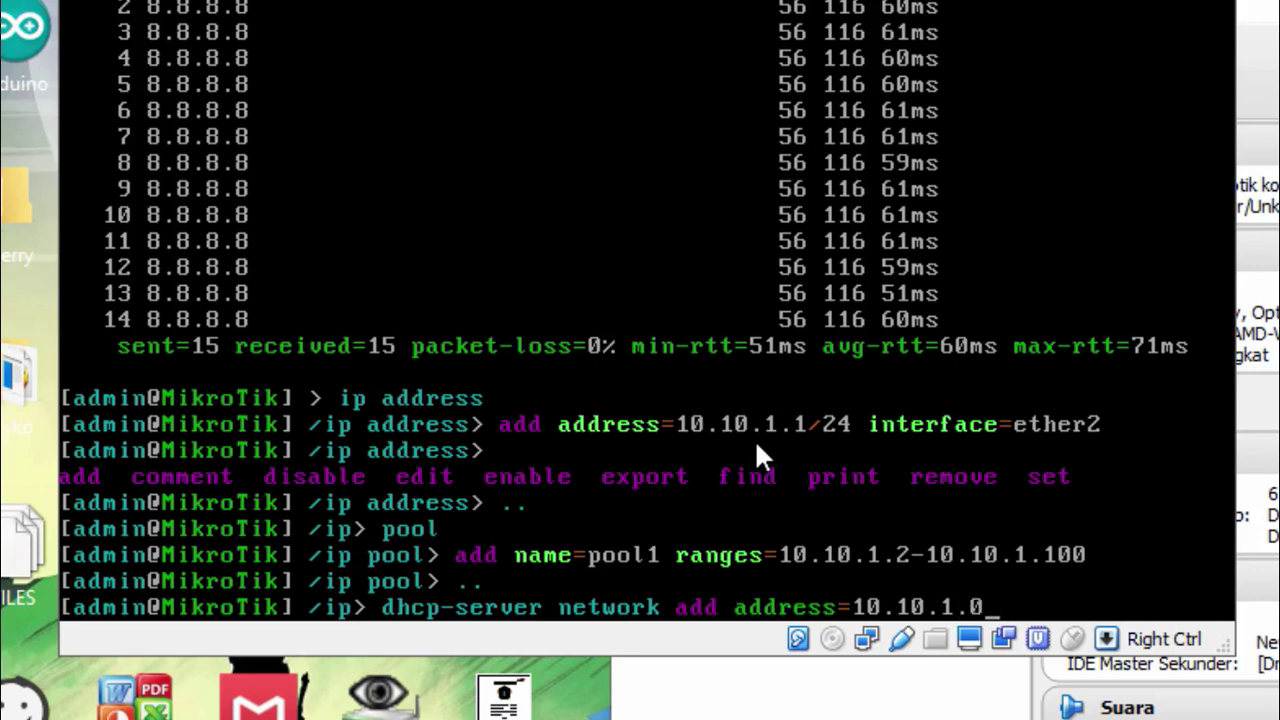
text(/24 gateway=)
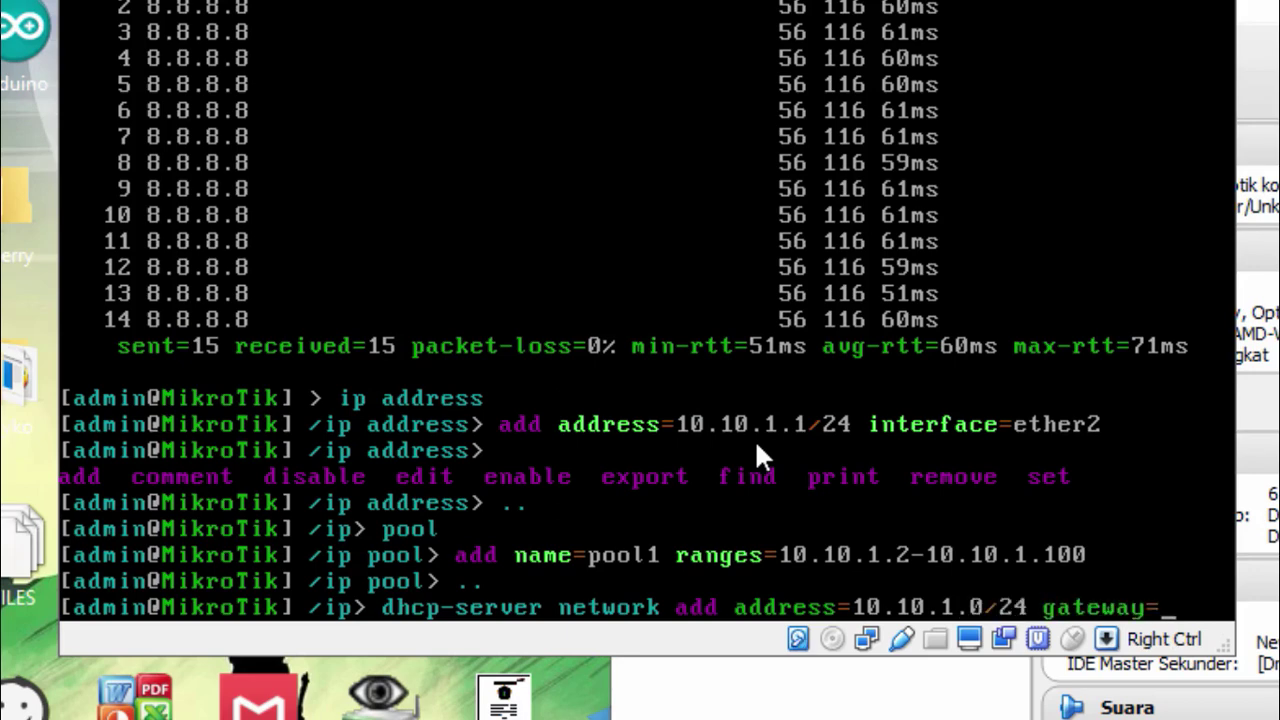
text(10.10)
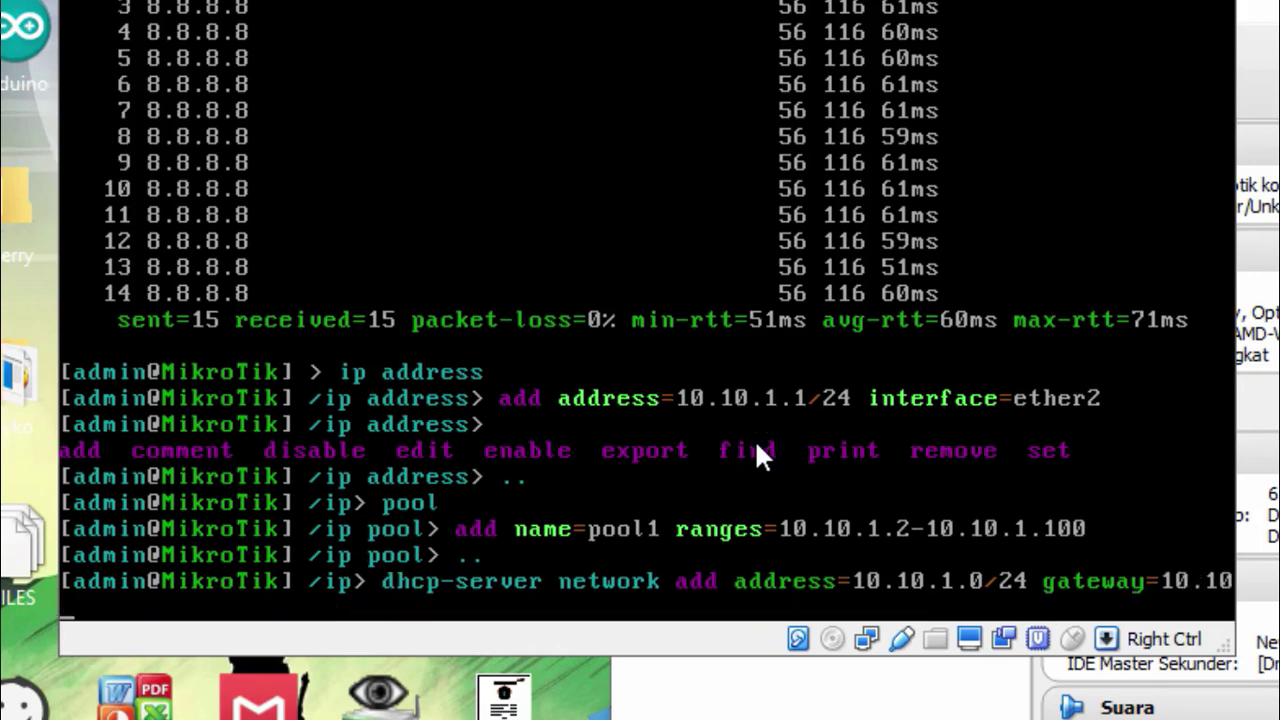
text(.1.1)
key(Return)
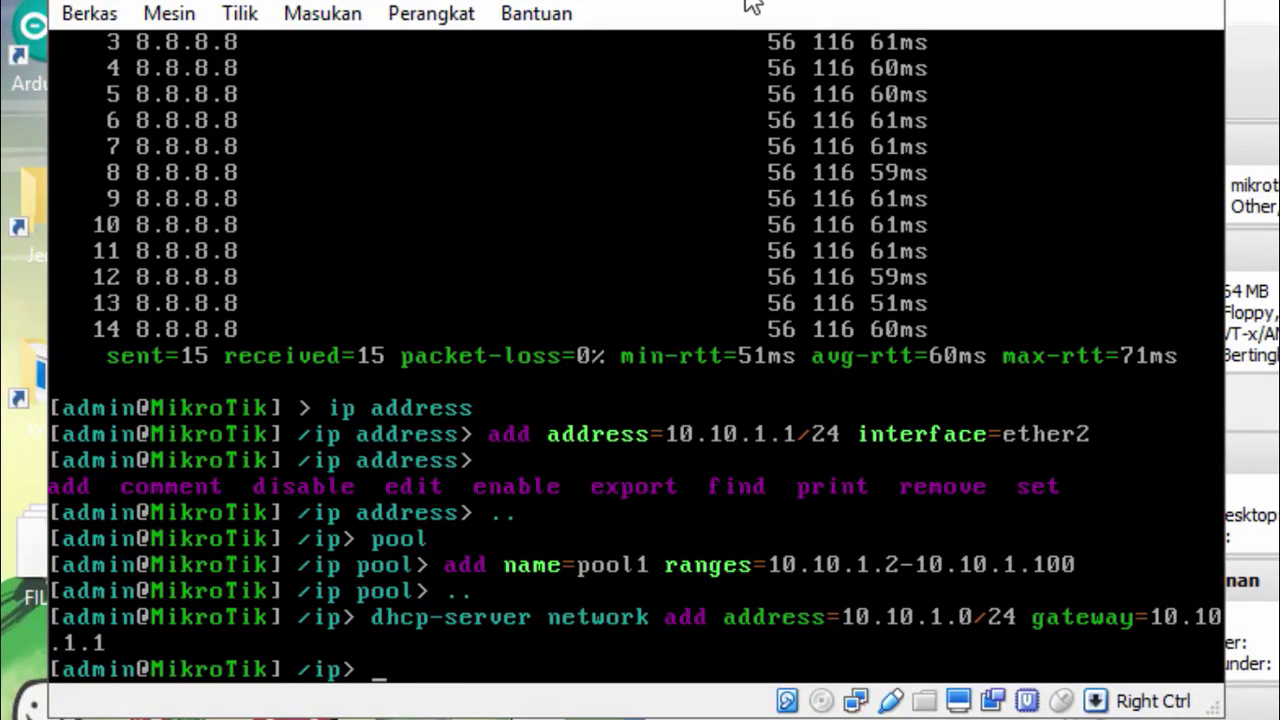
- Add a DHCP server on interface ether2 with address pool pool1 and disabled set to no
text(dhcp-)
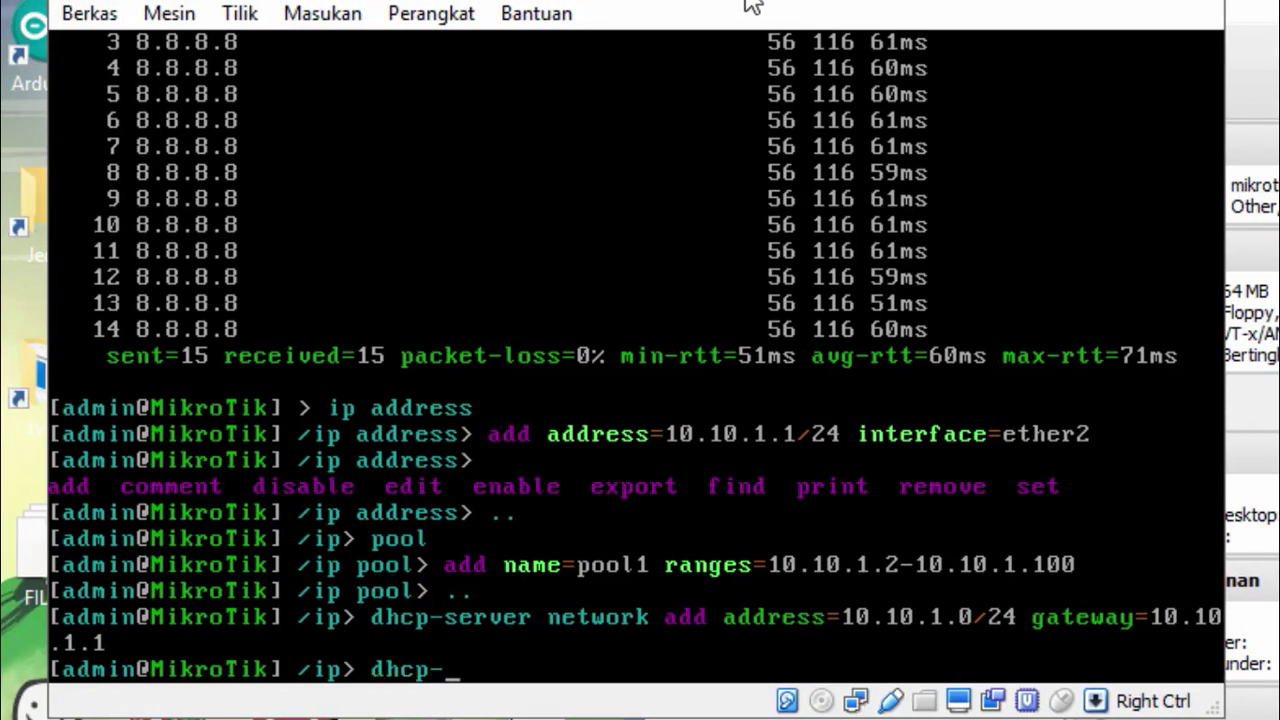
text(server )
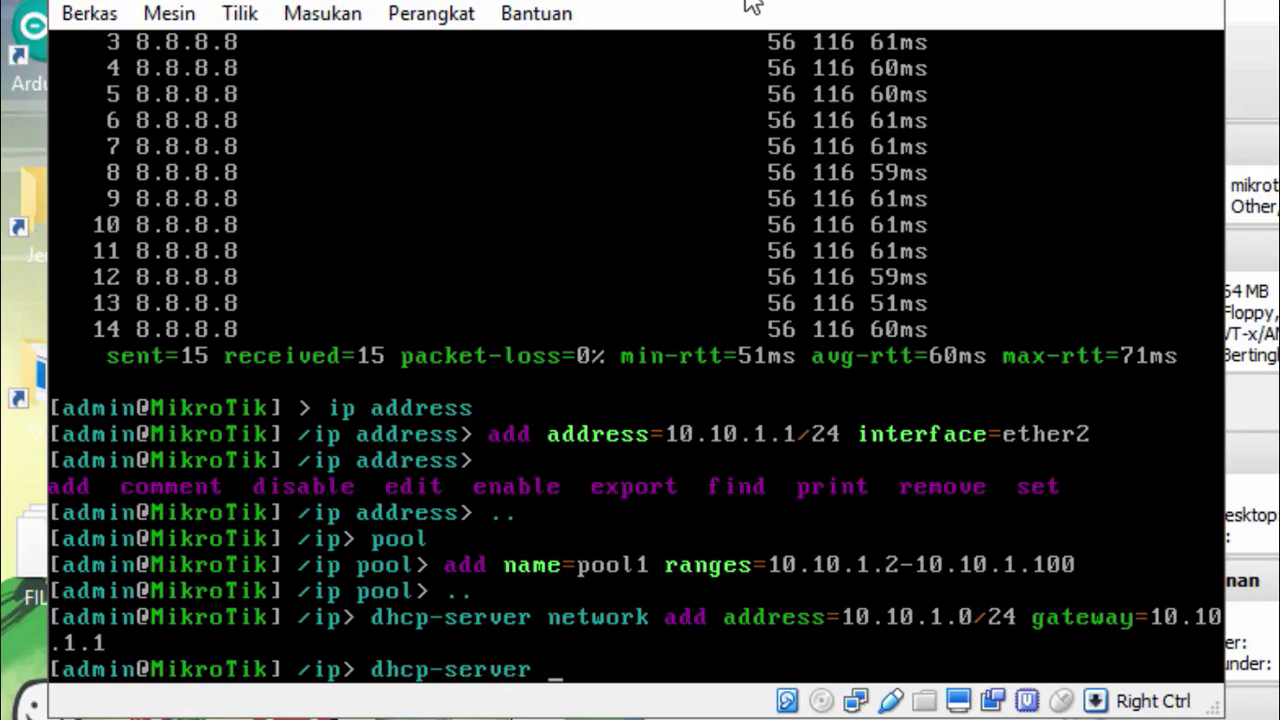
text(add in)
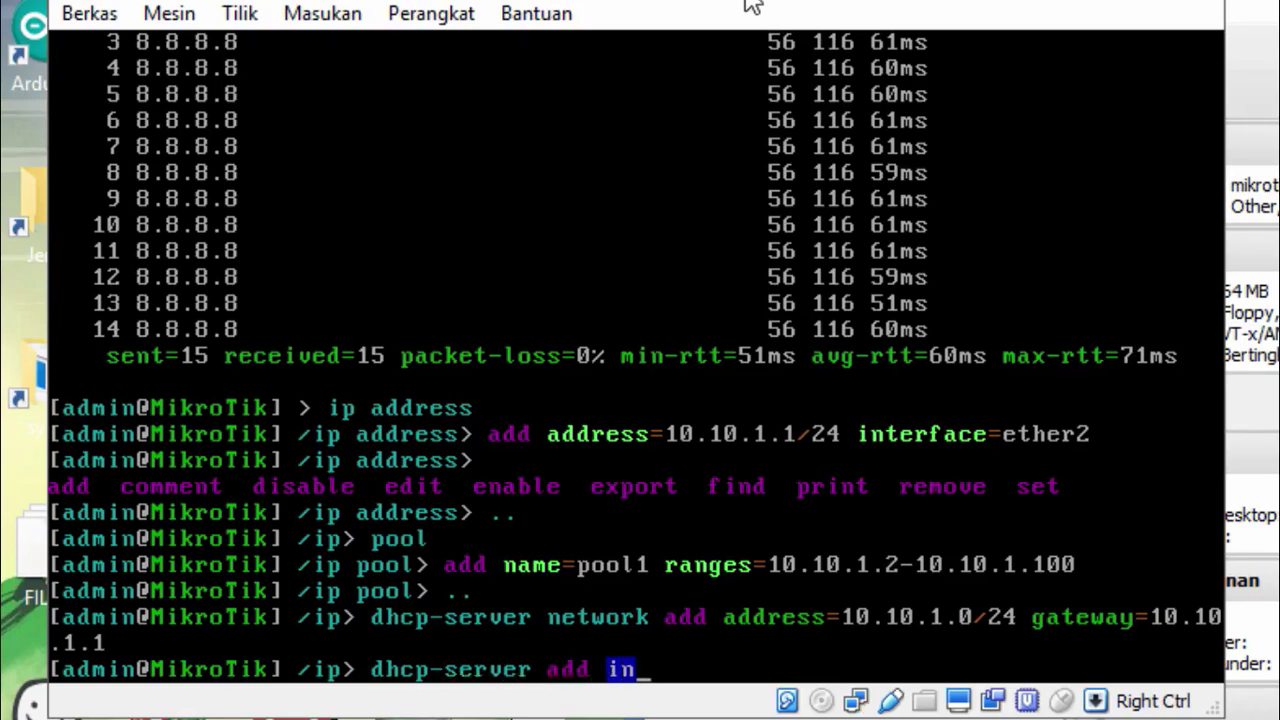
key(Tab)
text(et)
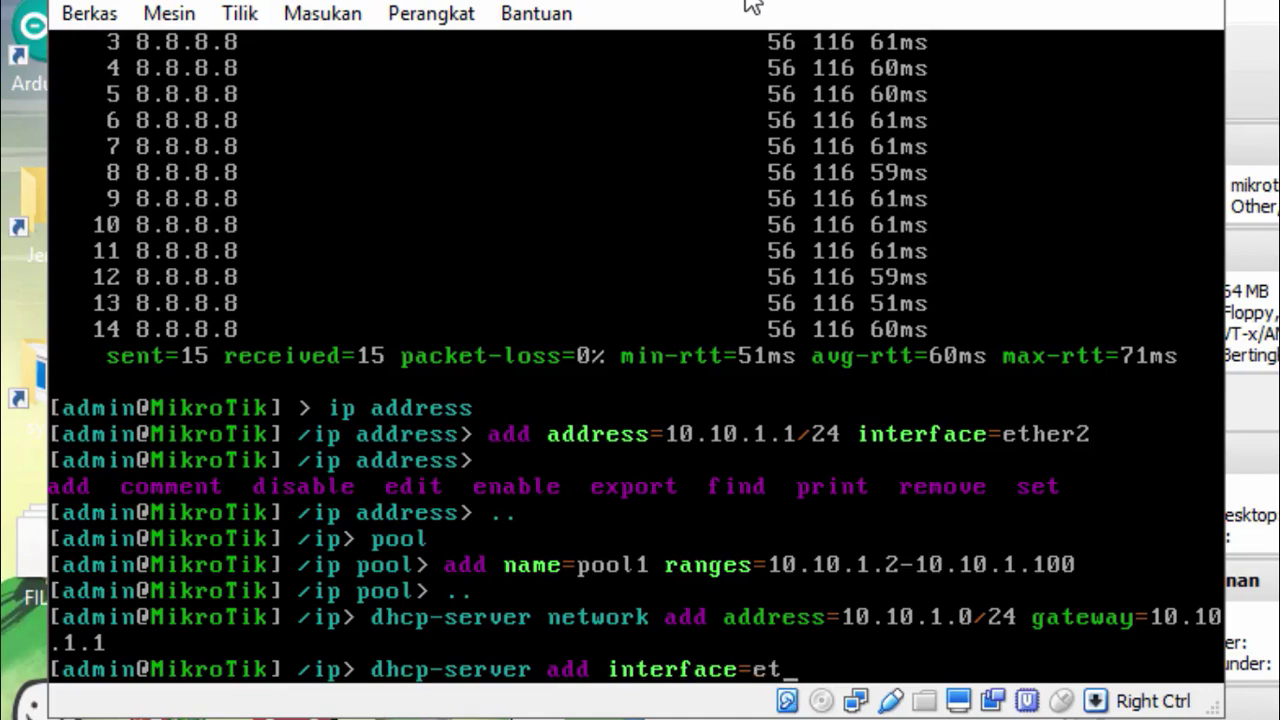
key(Tab)
text(2 add)
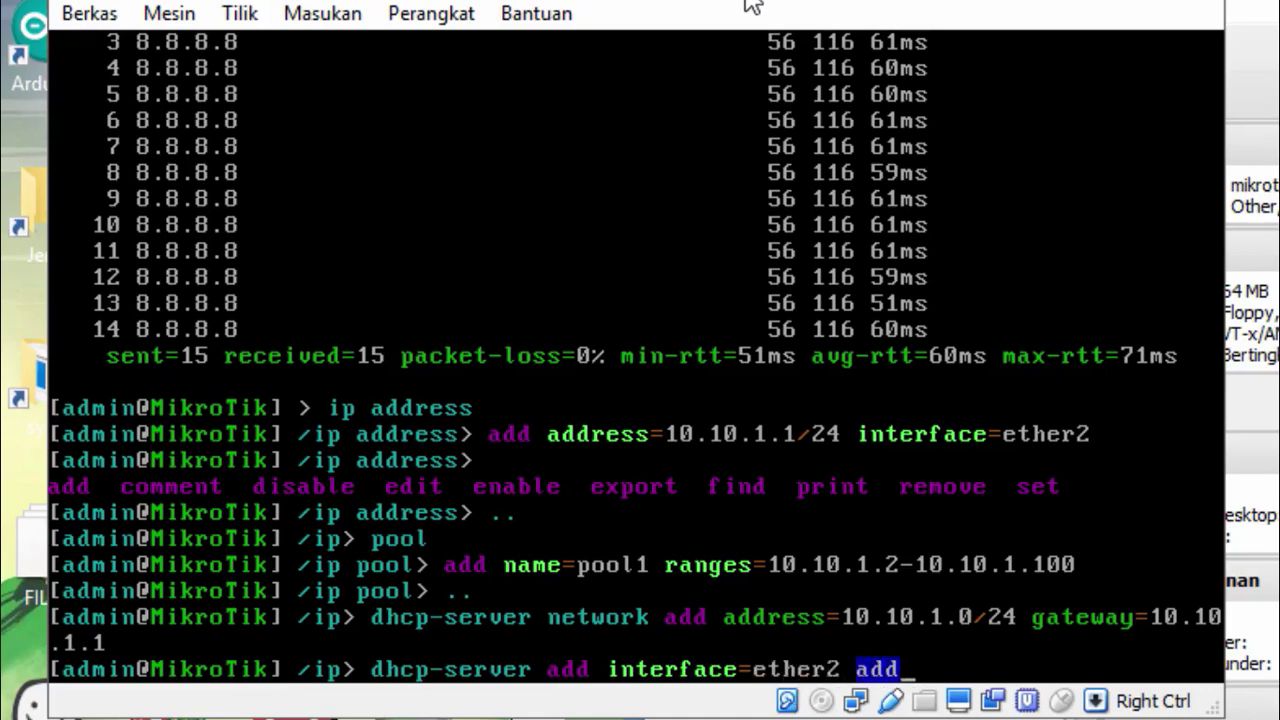
key(Tab)
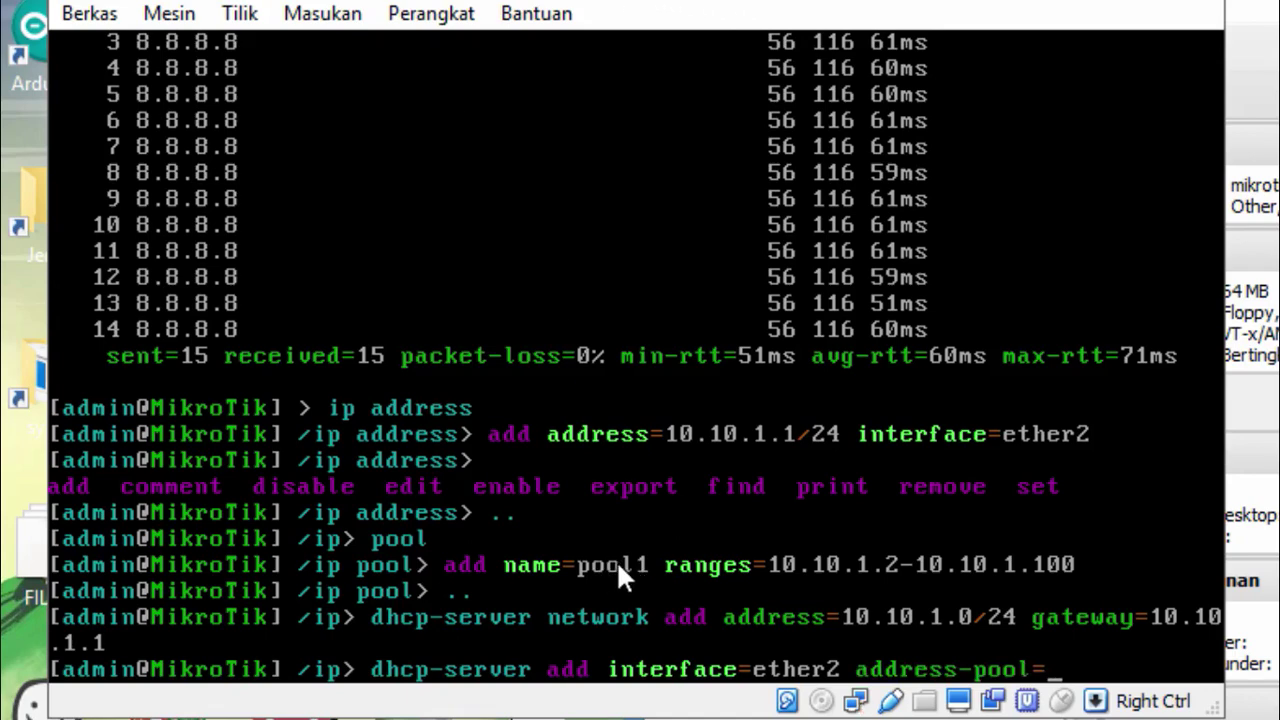
text(pool1 disabled=)
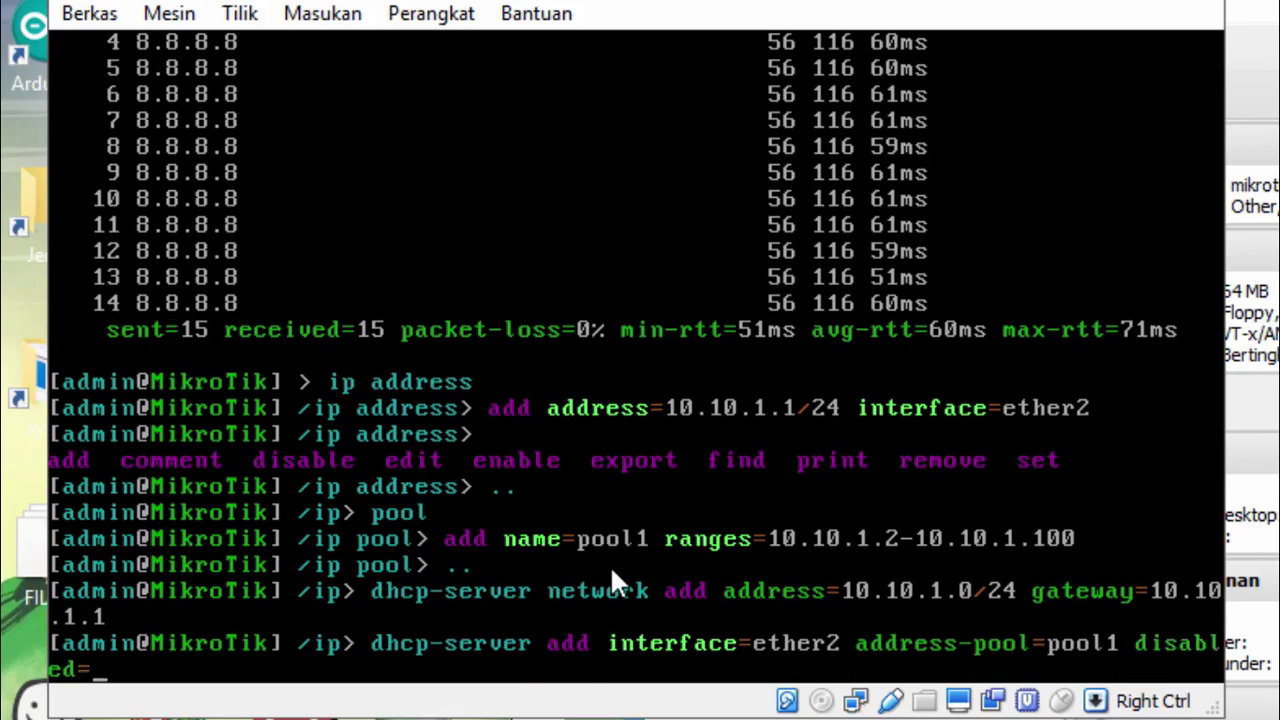
text(no)
key(Return)
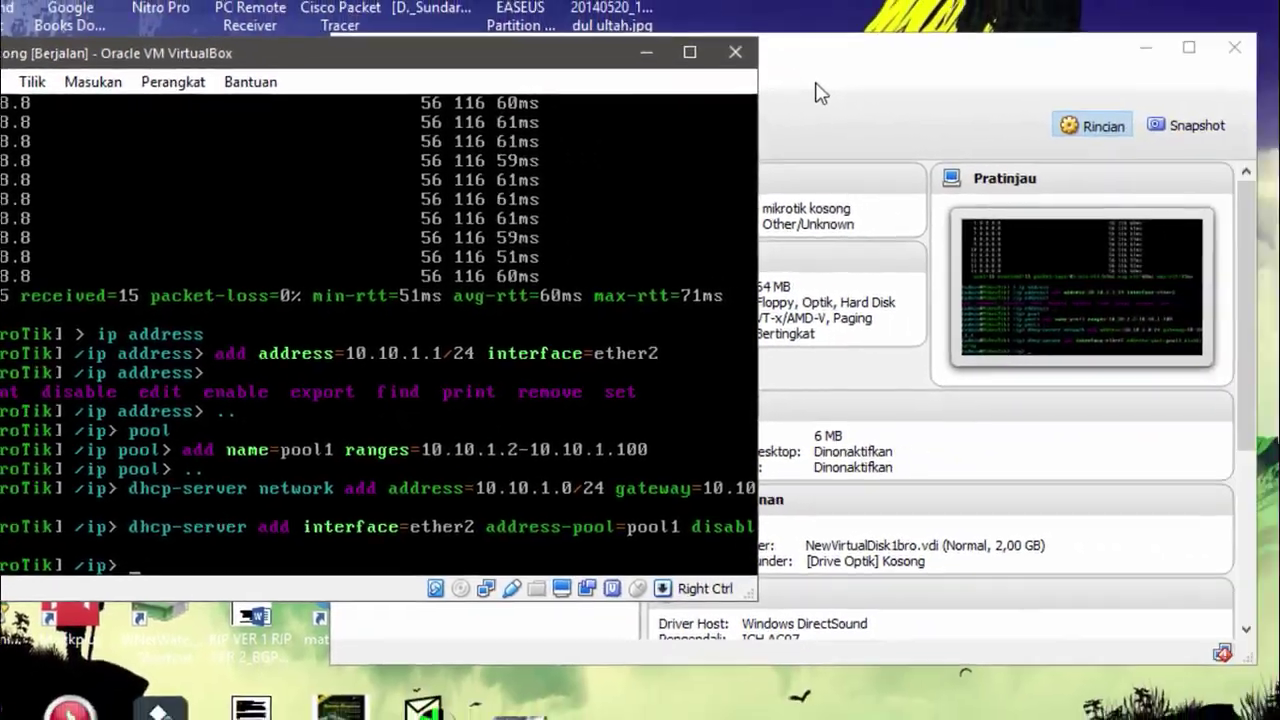
- Start the xpbro virtual machine from the VirtualBox Manager
click(805, 80)
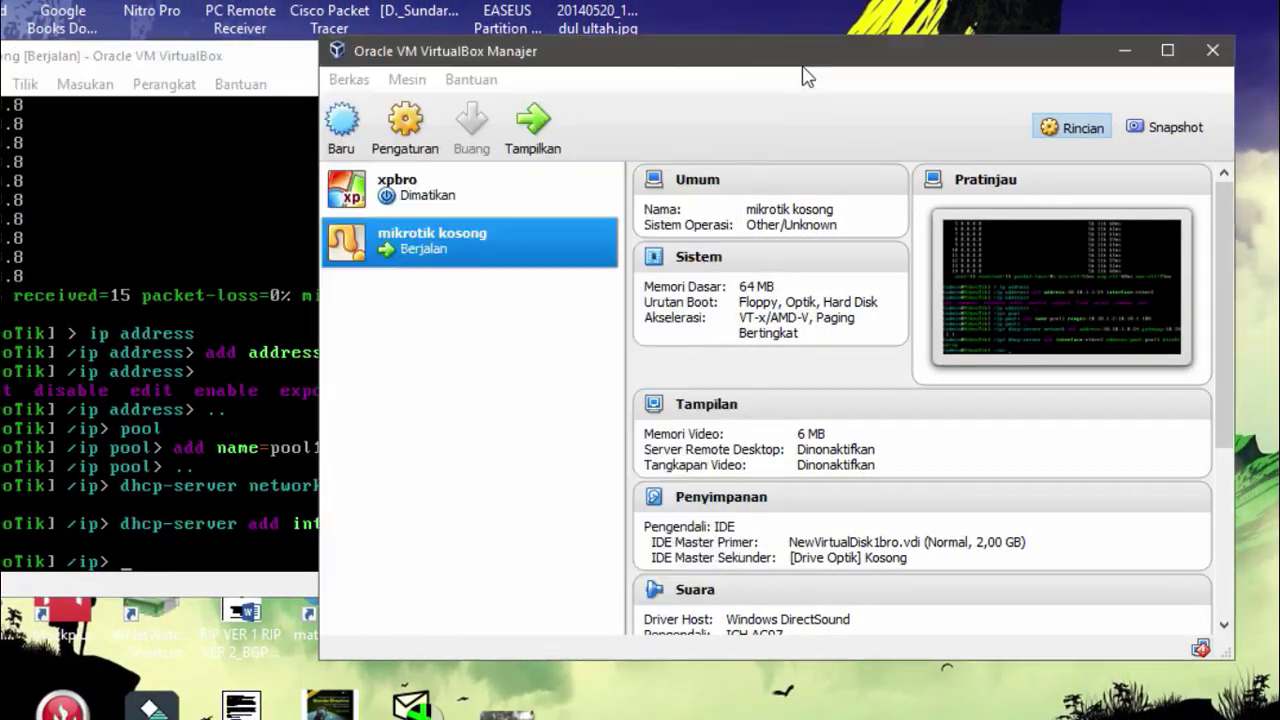
click(407, 212)
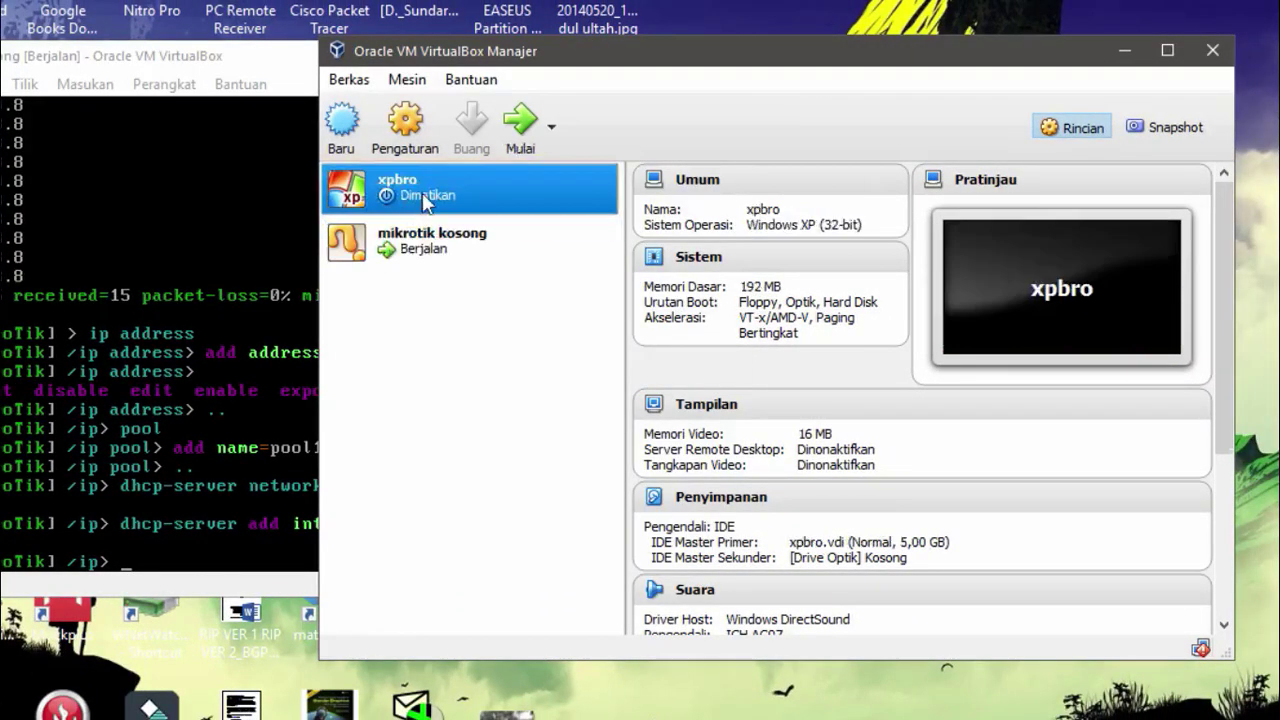
click(522, 128)
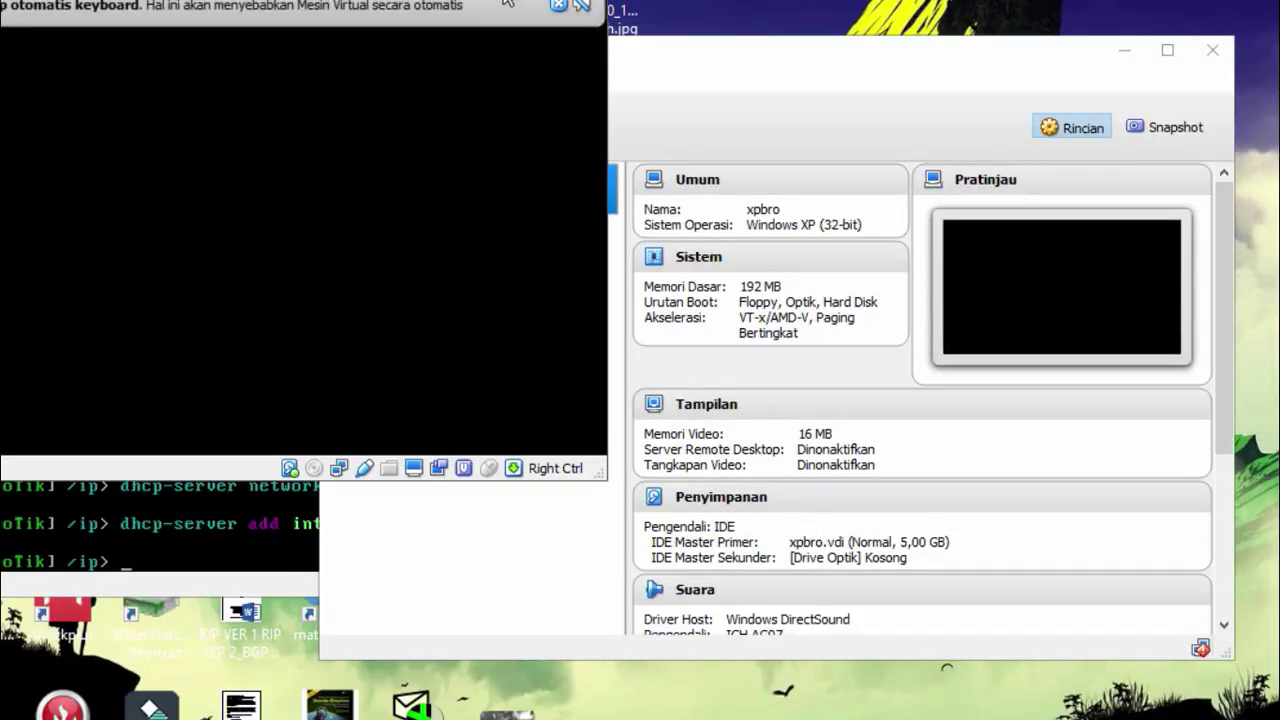
- Arrange the MikroTik and xpbro machine windows, enlarge the xpbro window and dismiss its security notification
drag(450, 4, 1246, 18)
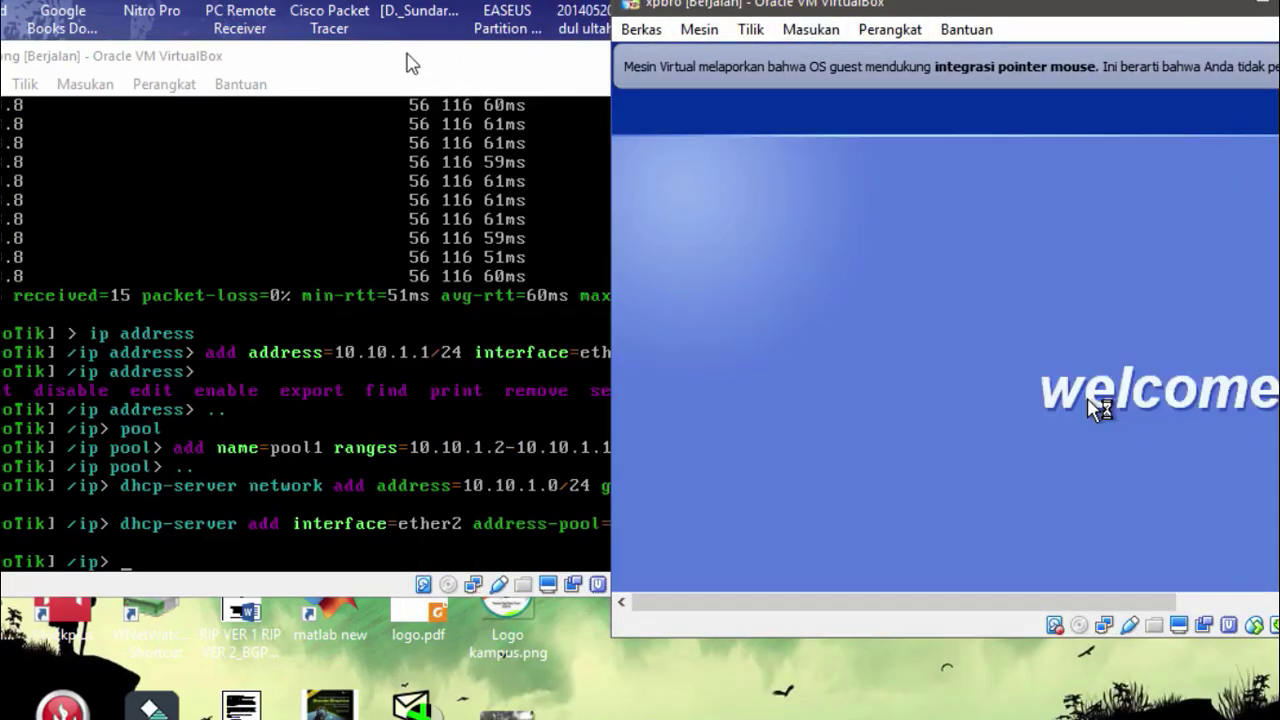
drag(410, 62, 287, 65)
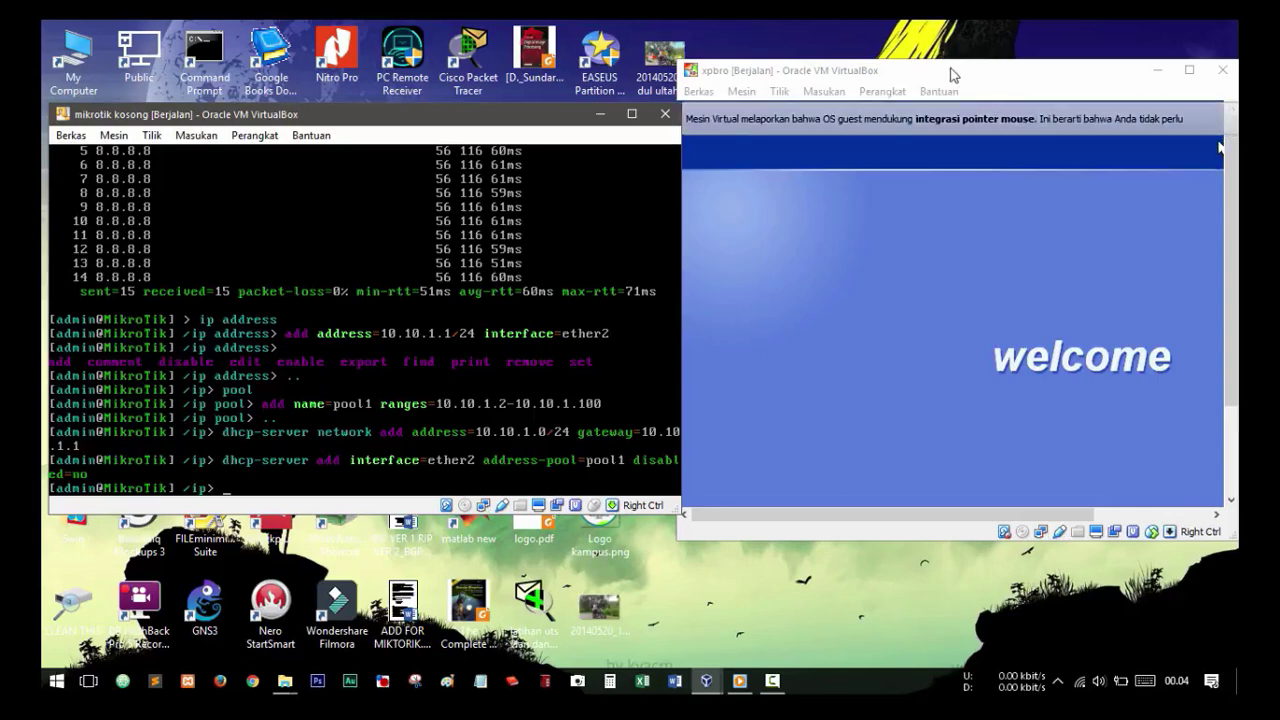
drag(951, 75, 841, 77)
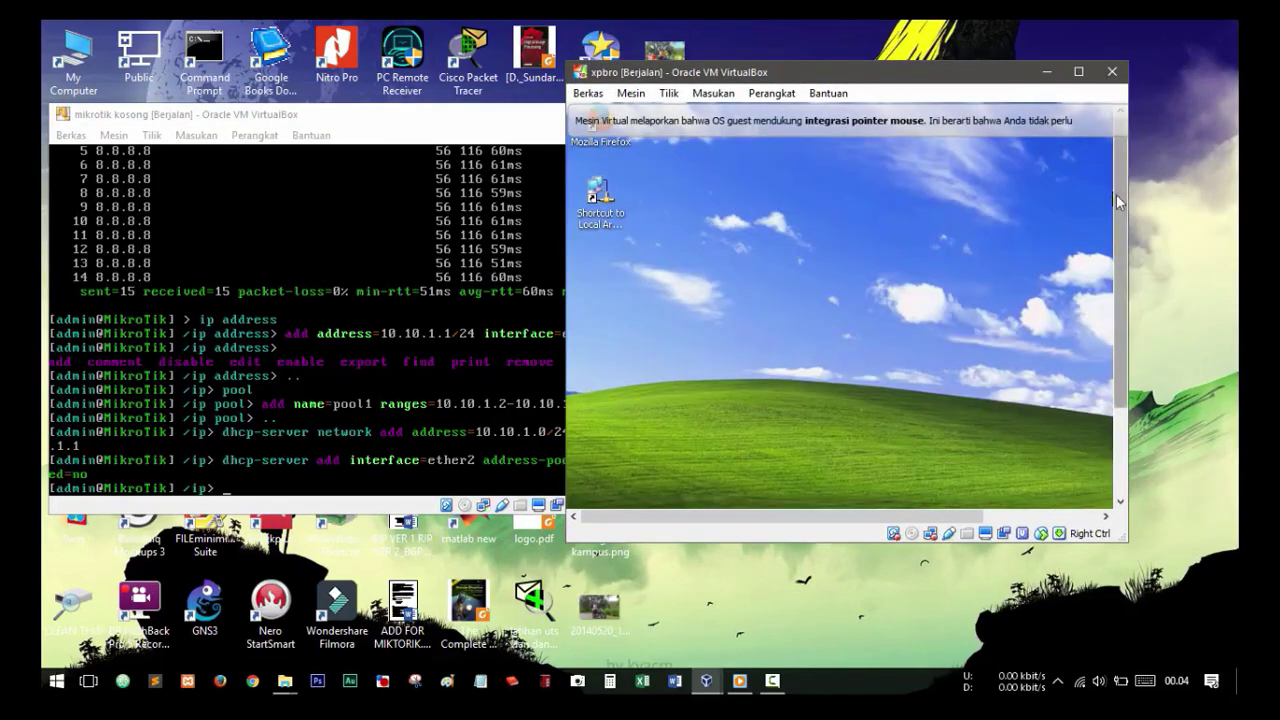
drag(1129, 184, 1216, 184)
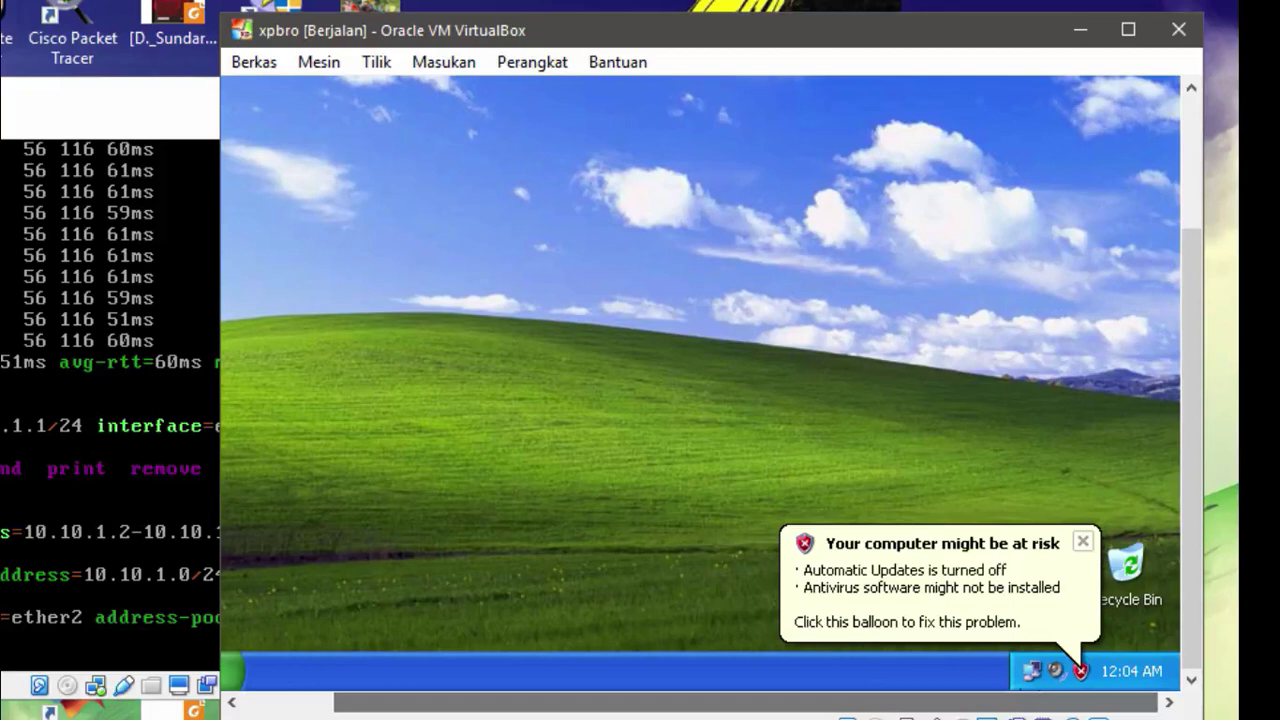
click(1082, 541)
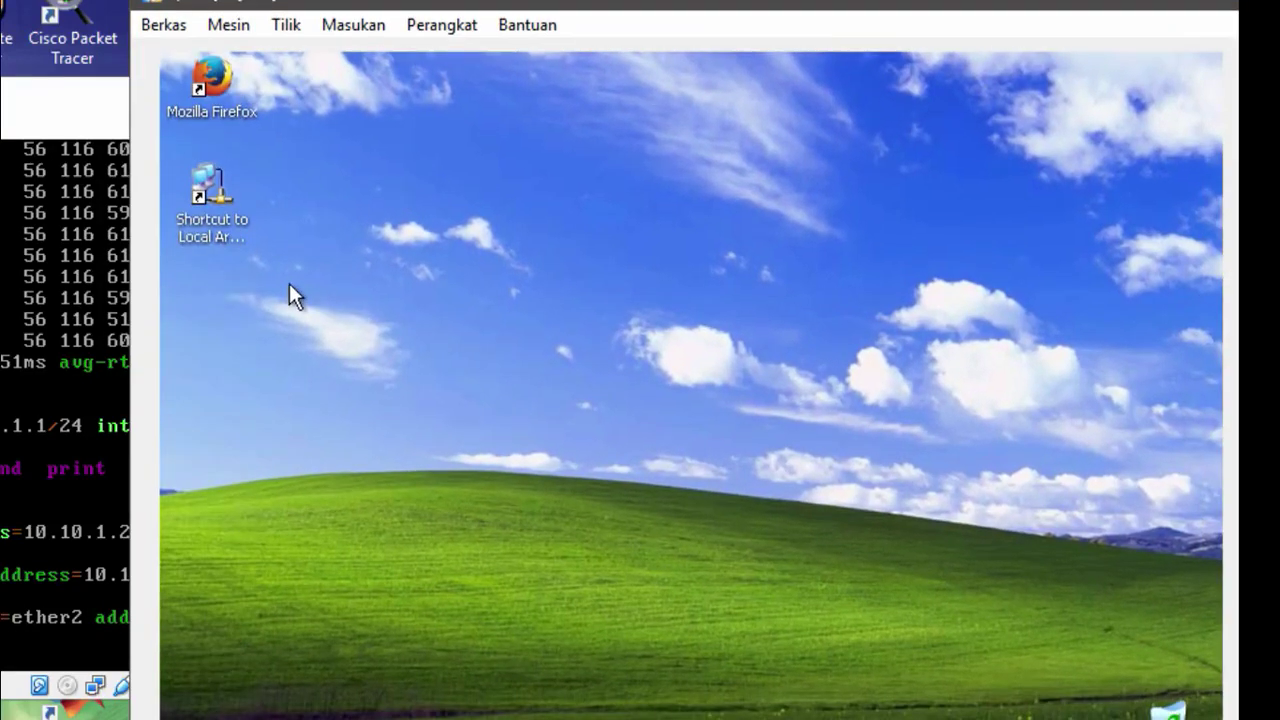
- Open Network Connections in the xpbro guest and select Local Area Connection
click(199, 206)
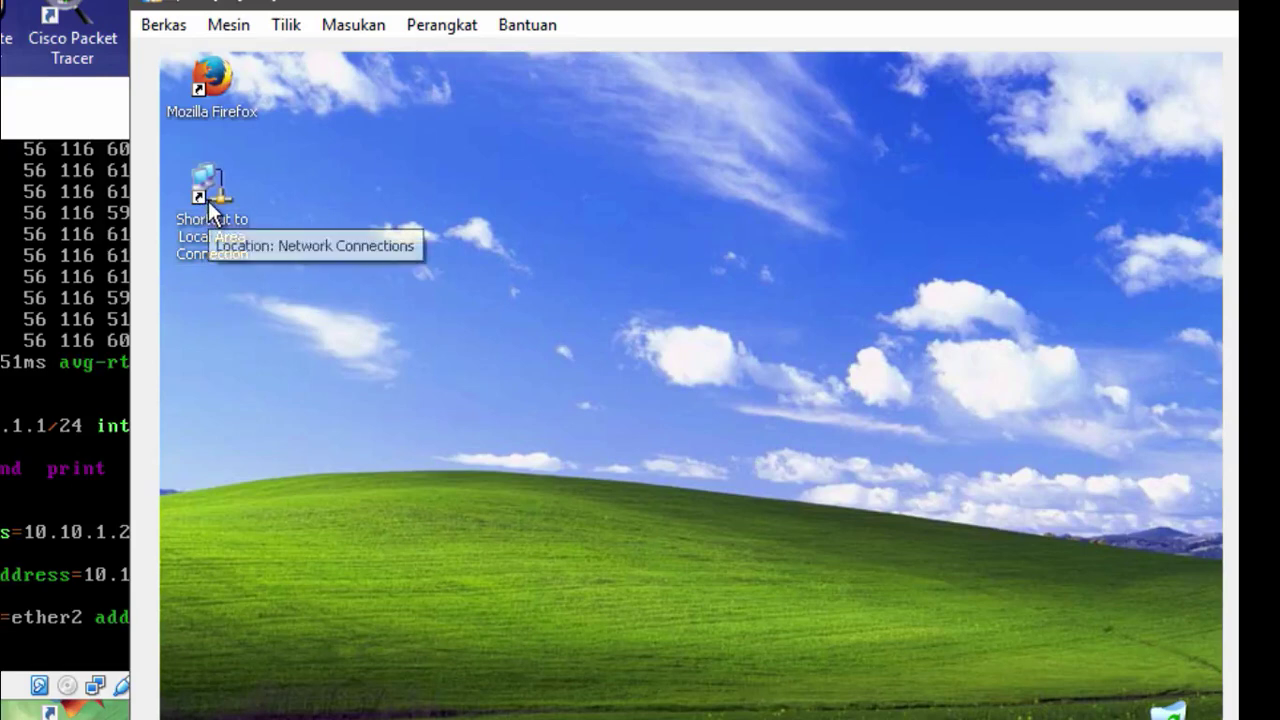
key(super)
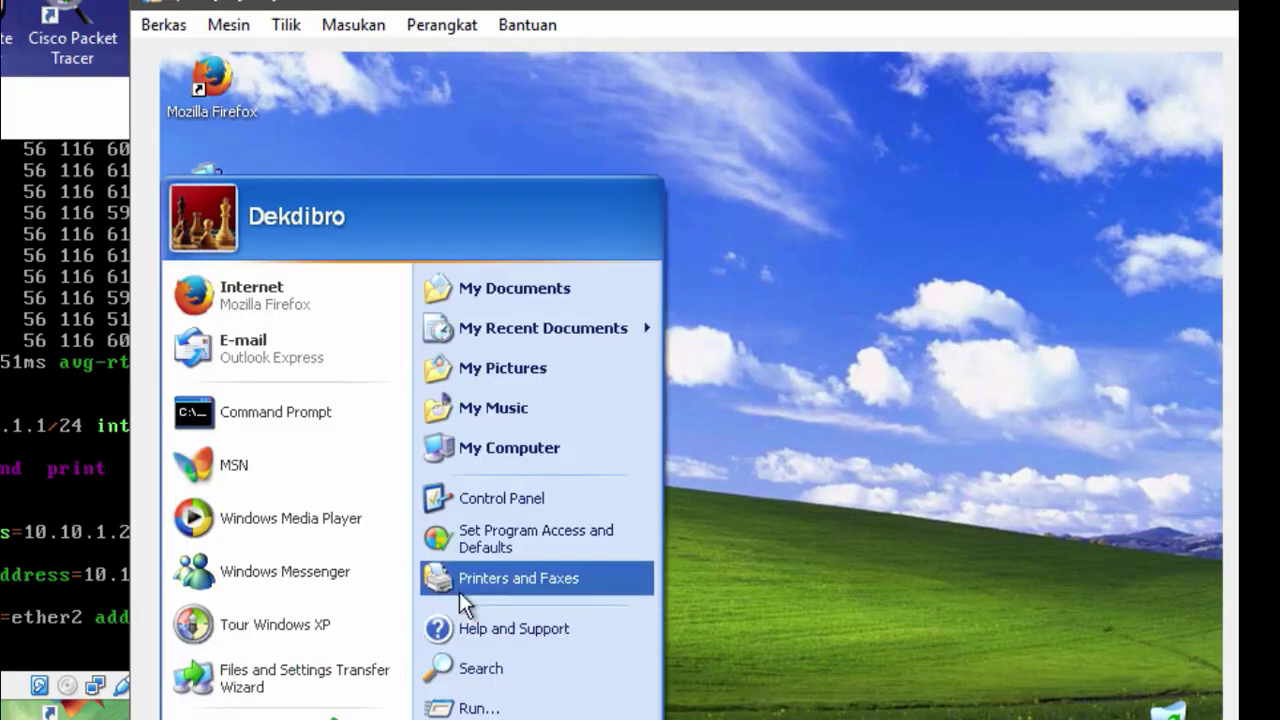
click(531, 440)
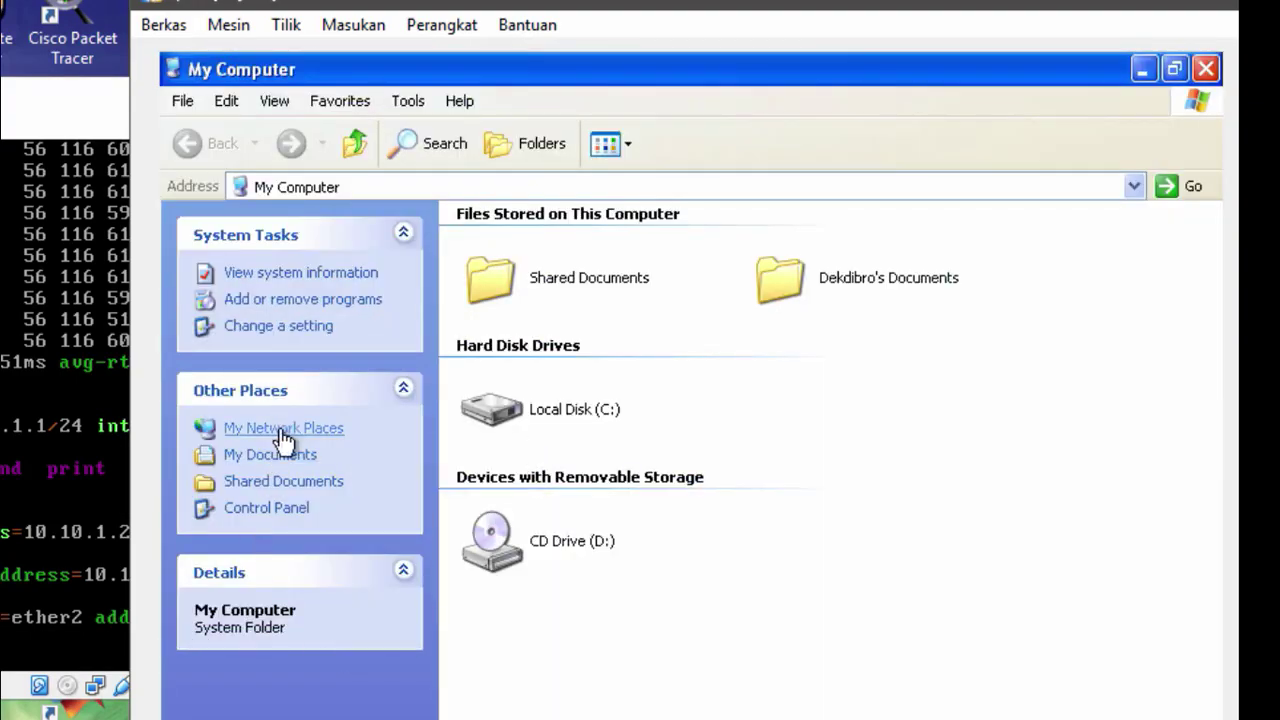
click(283, 429)
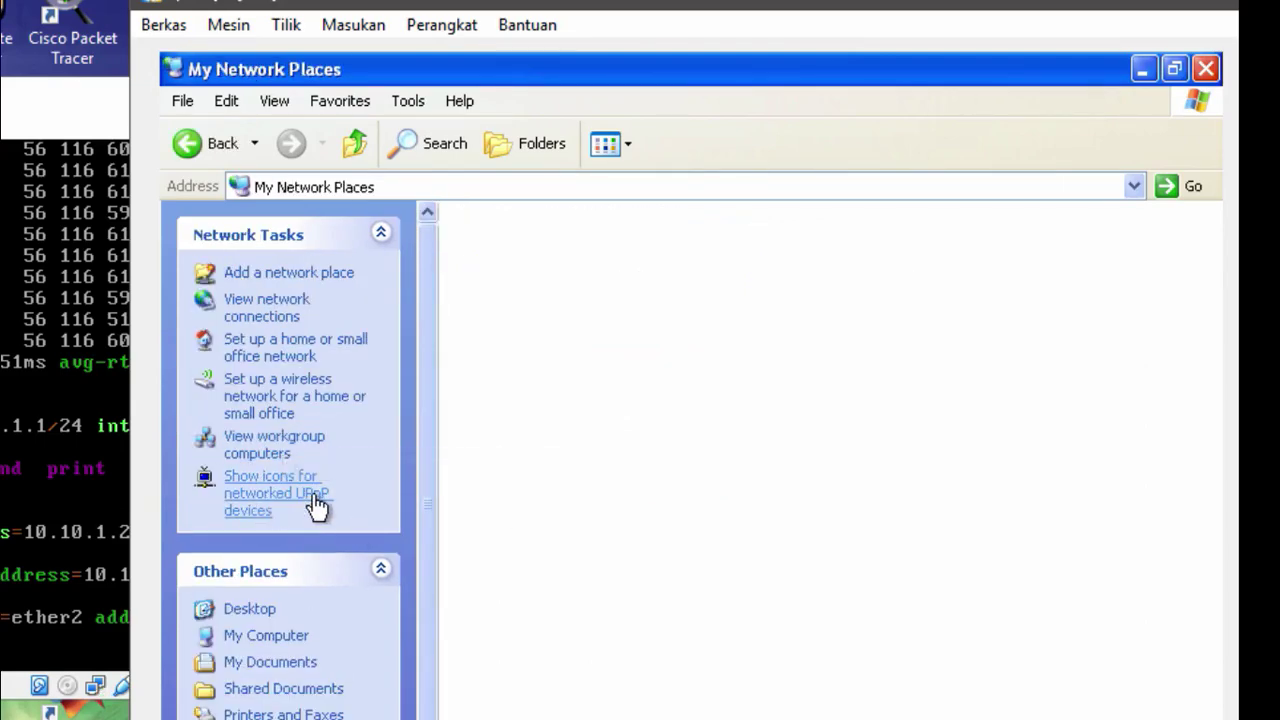
click(274, 444)
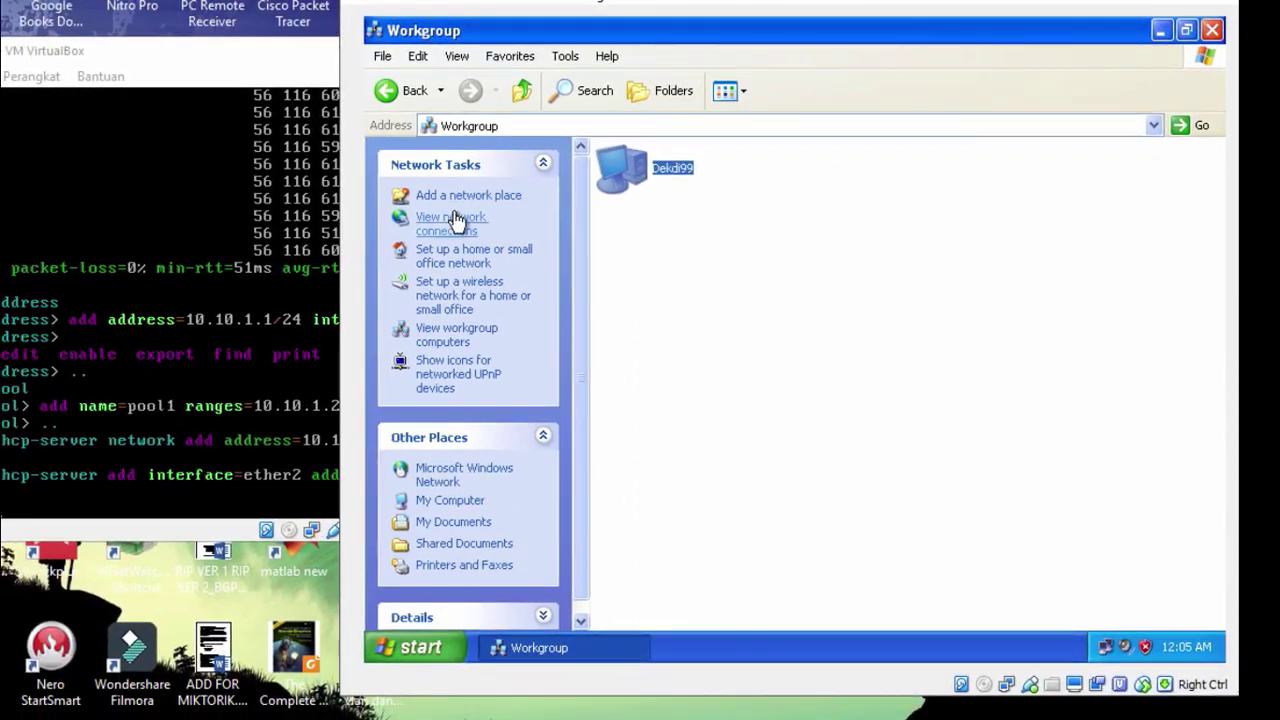
click(444, 230)
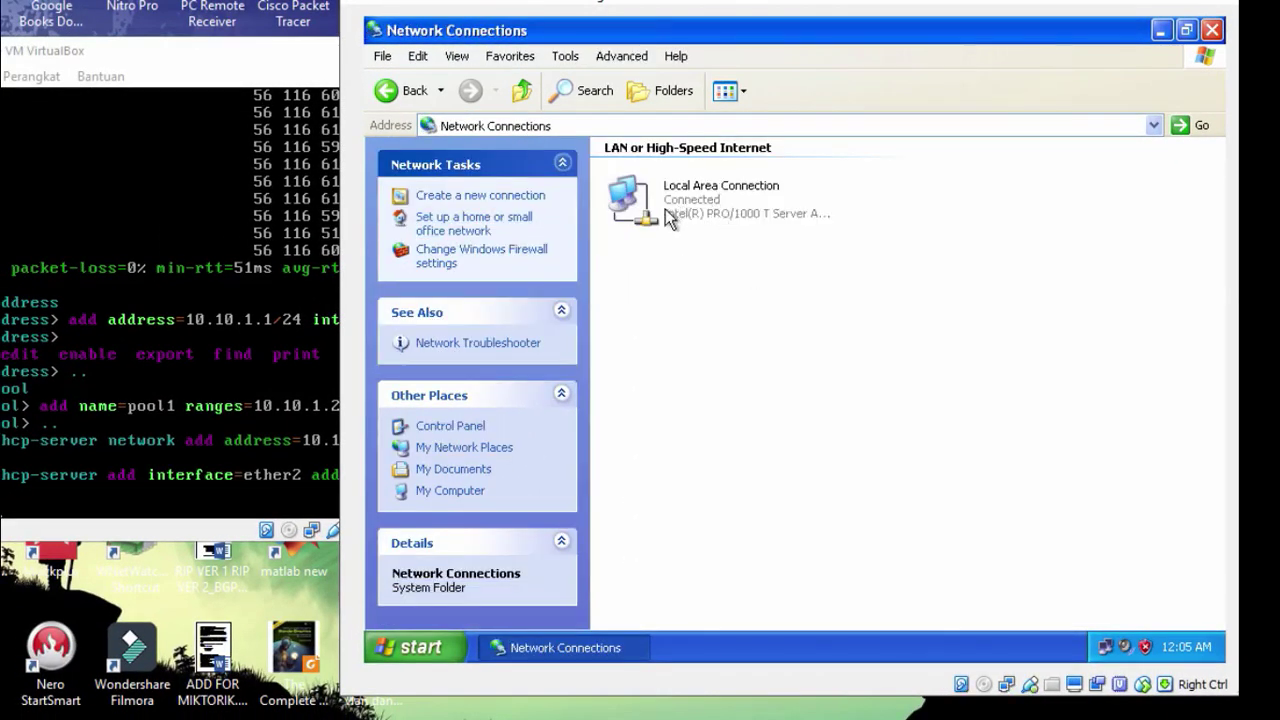
click(396, 94)
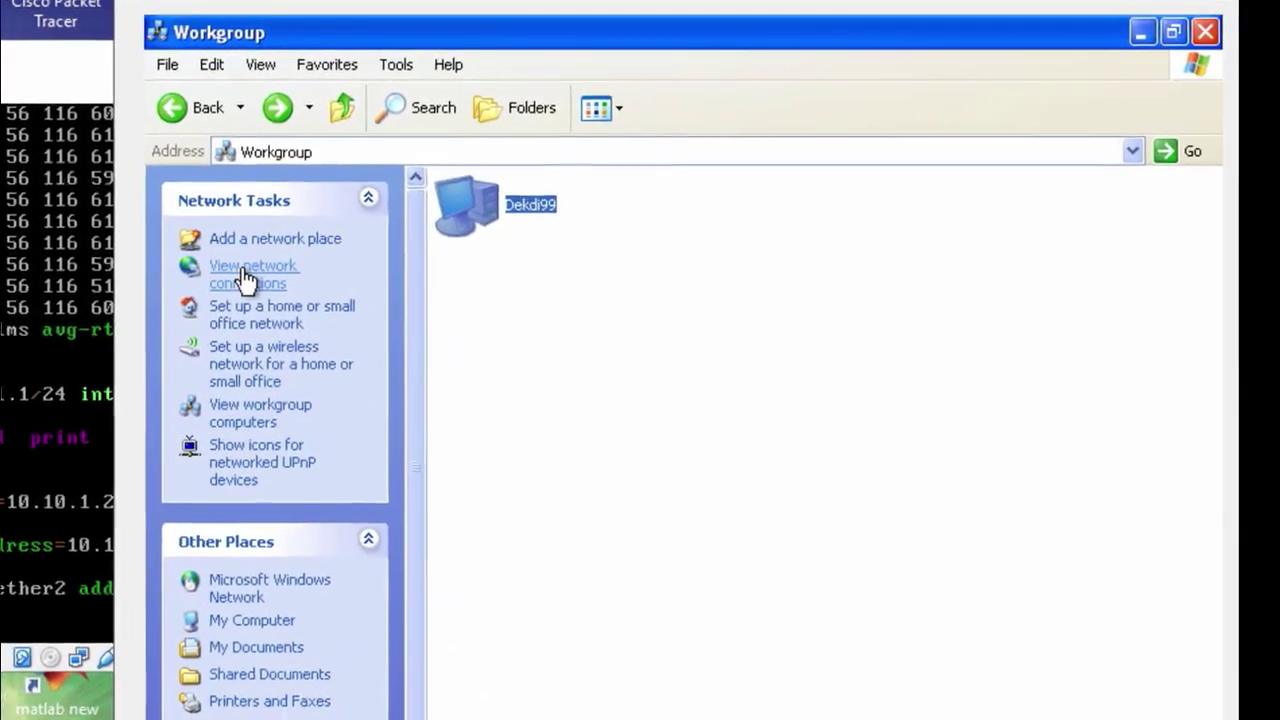
click(442, 220)
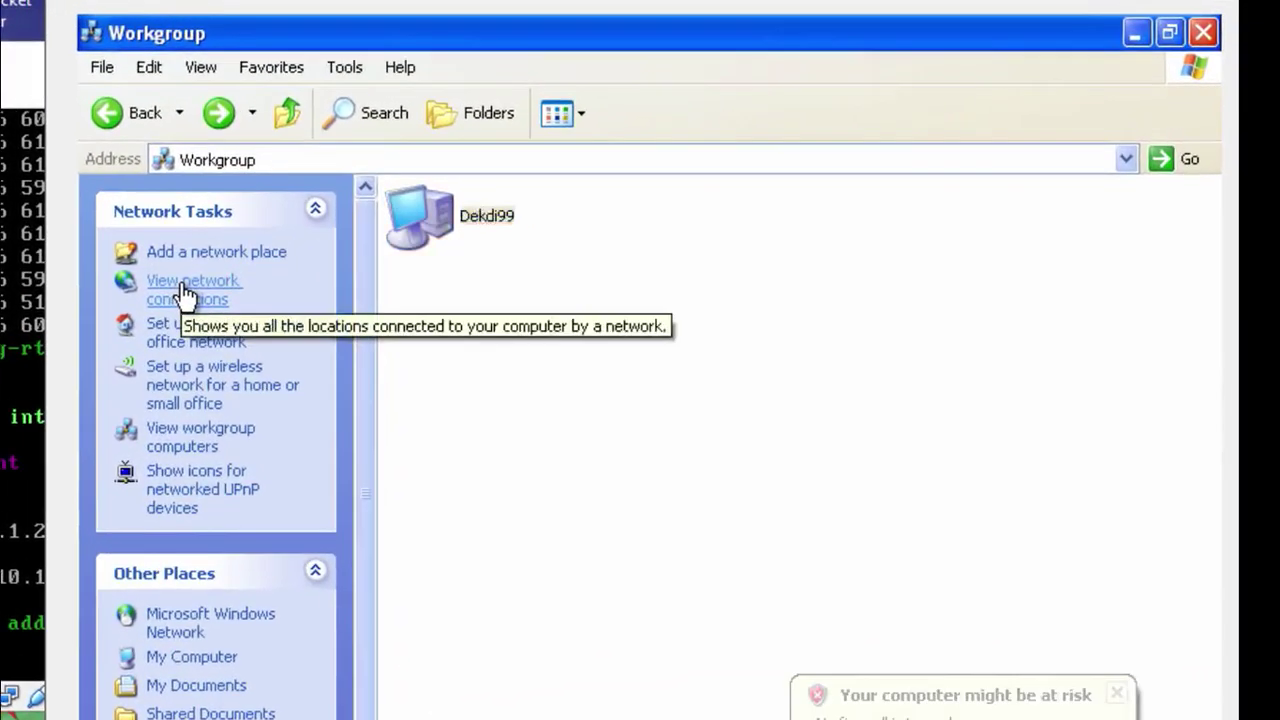
click(1119, 681)
click(490, 235)
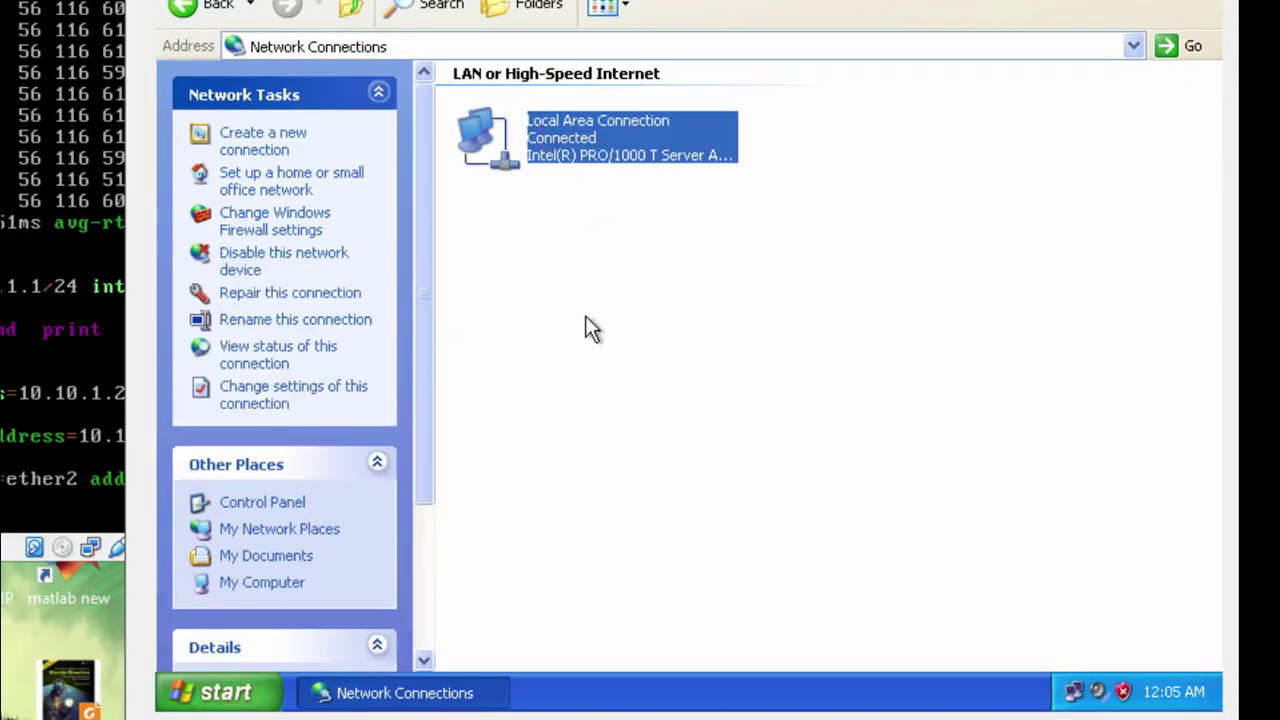
- Check the guest's Windows Firewall setting and view the IP address details in the Local Area Connection status
click(295, 228)
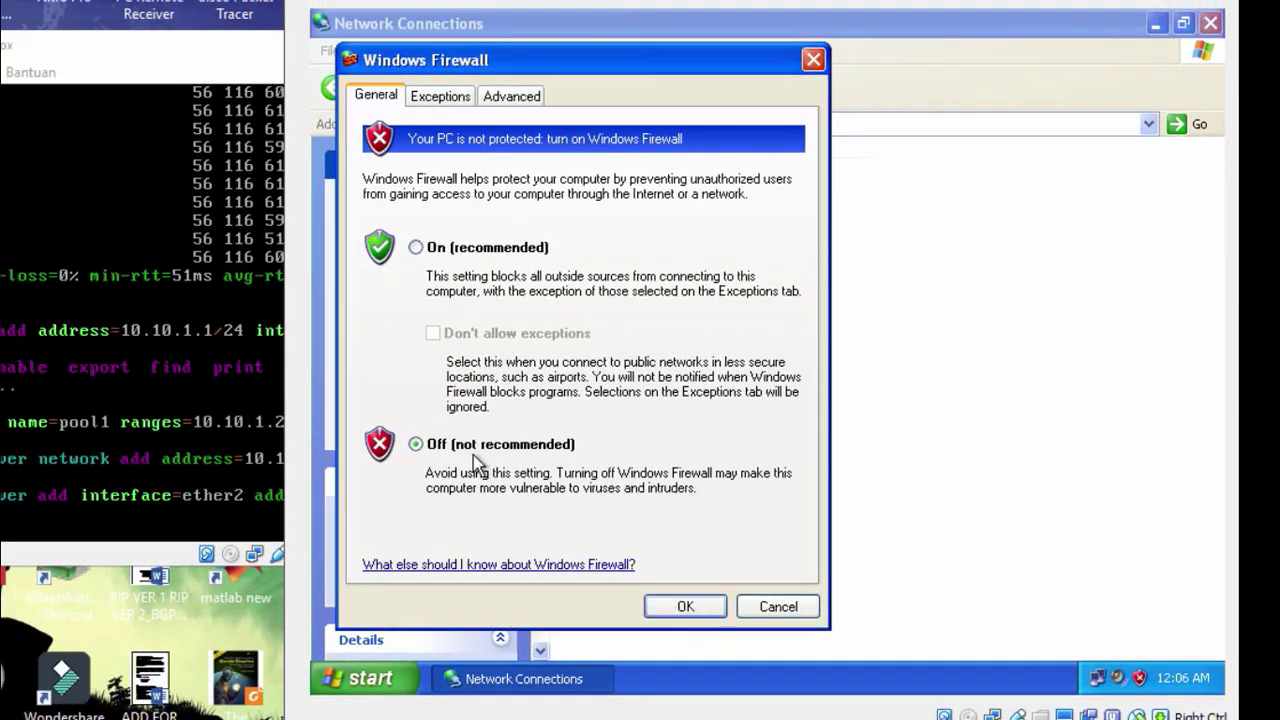
click(680, 605)
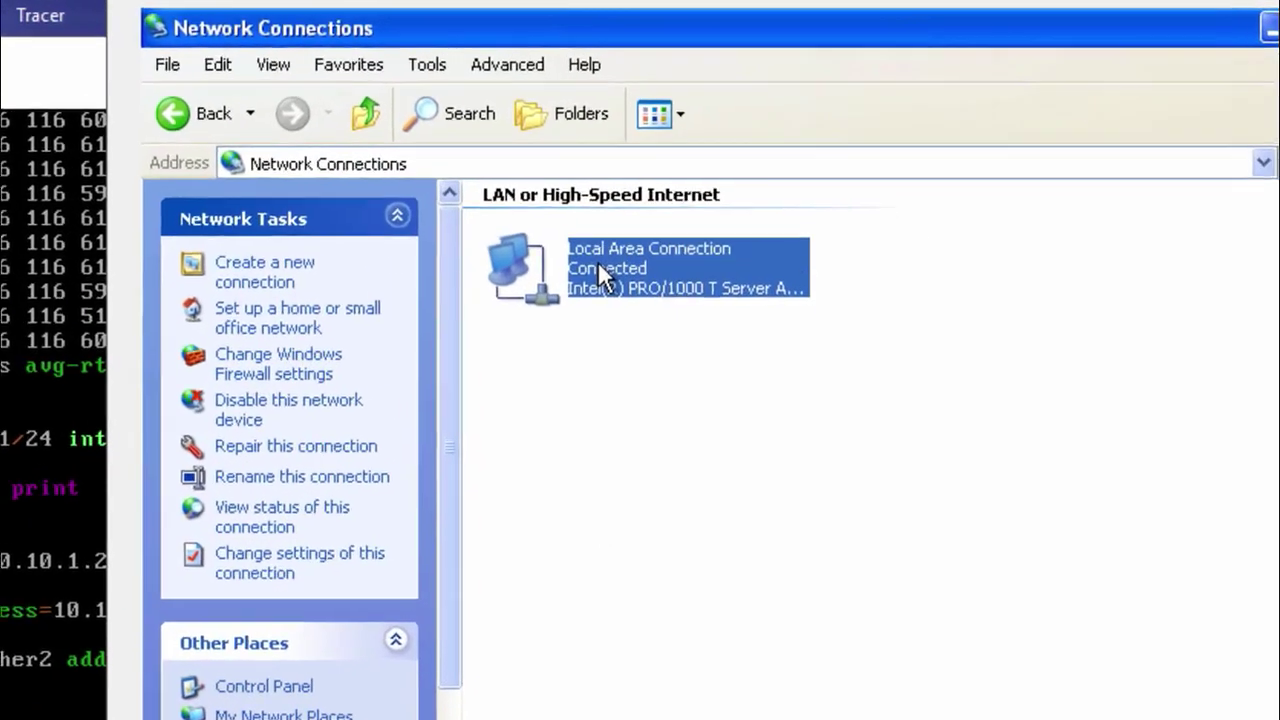
right_click(654, 203)
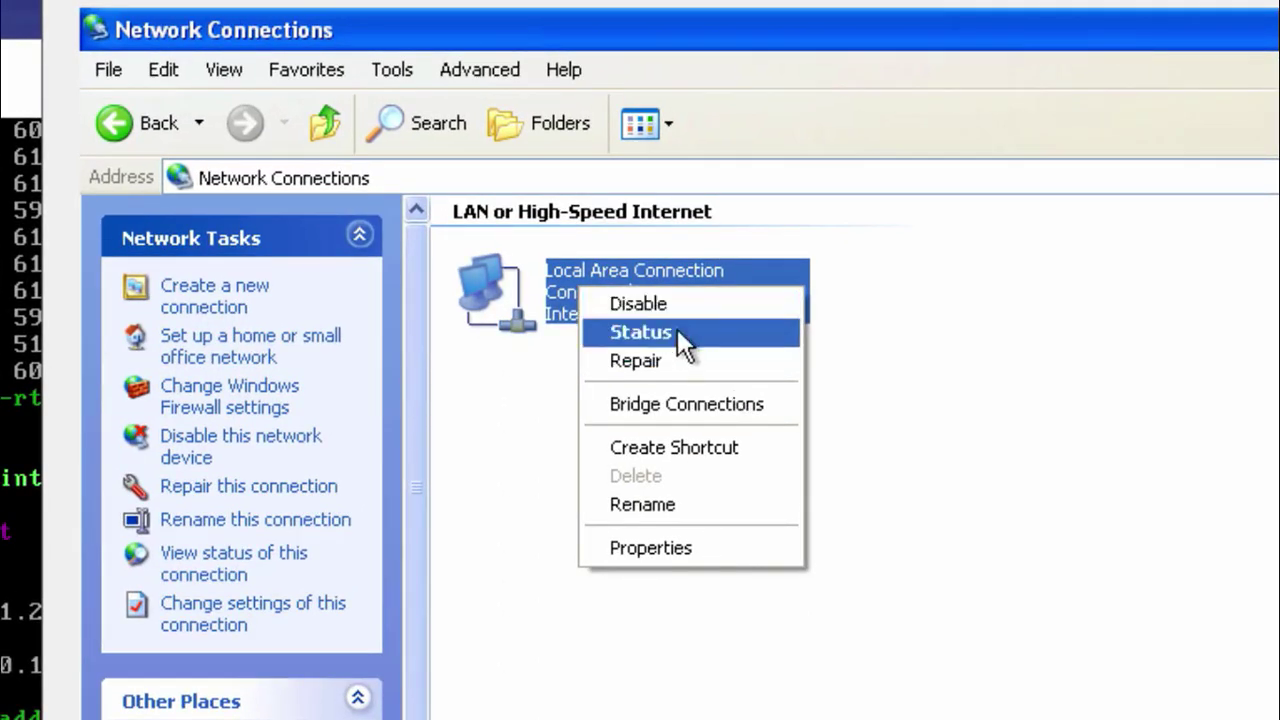
right_click(533, 282)
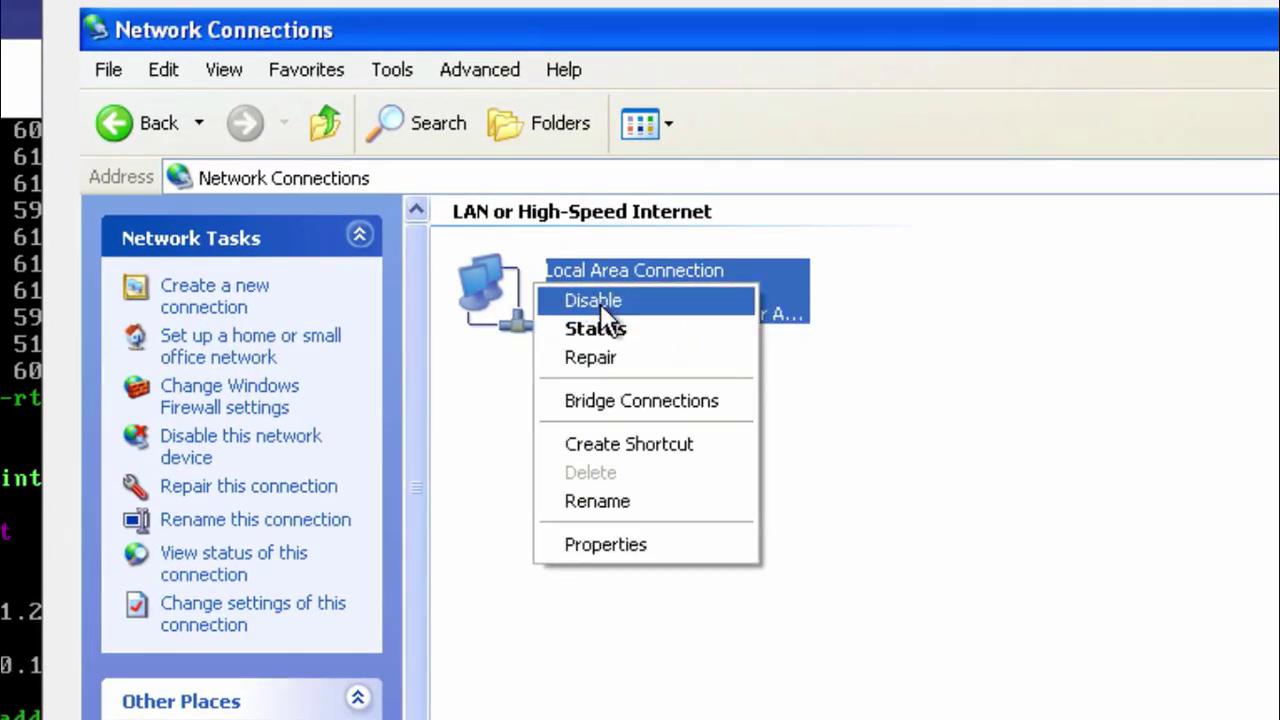
click(615, 327)
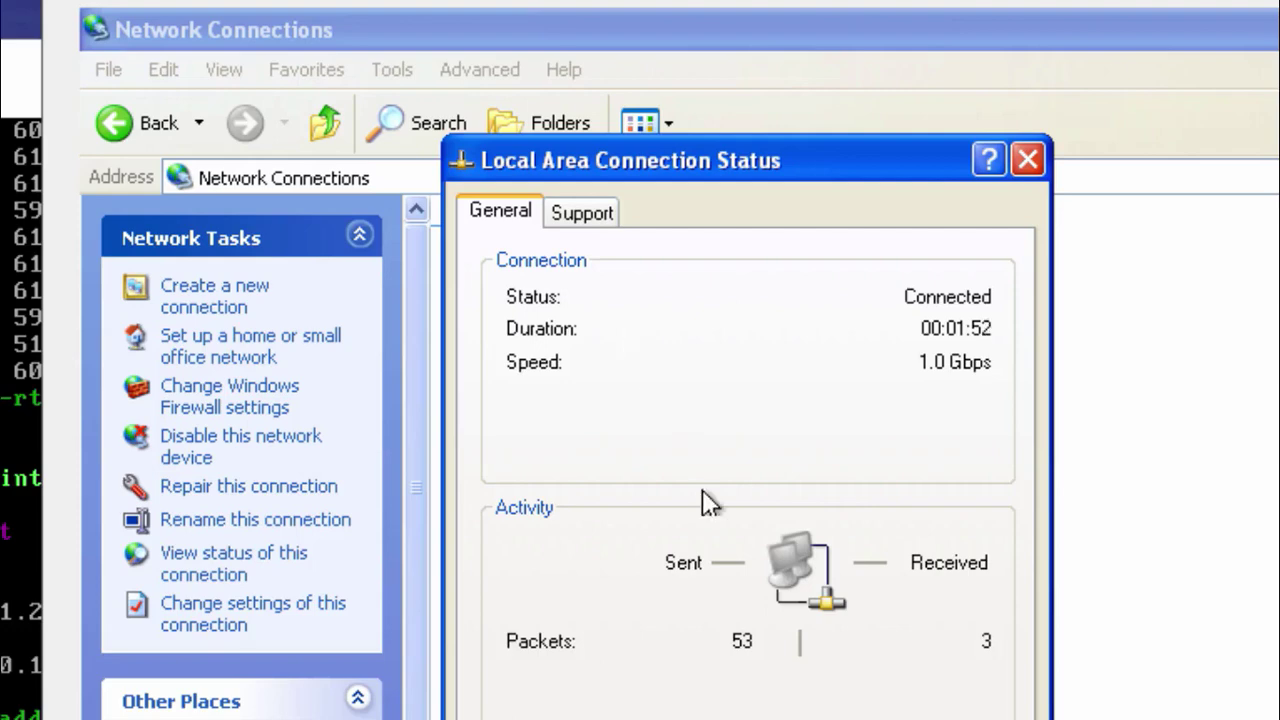
click(575, 212)
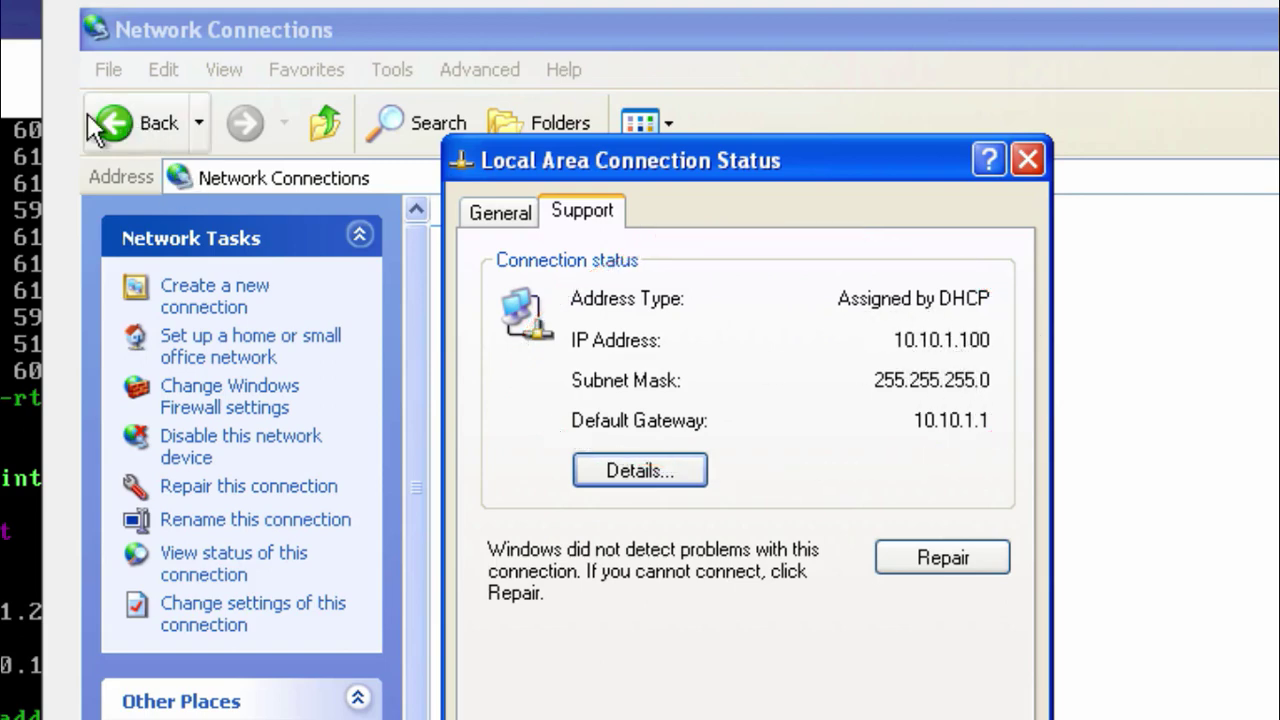
- Switch to the MikroTik console and return from the /ip menu to the root menu
click(25, 100)
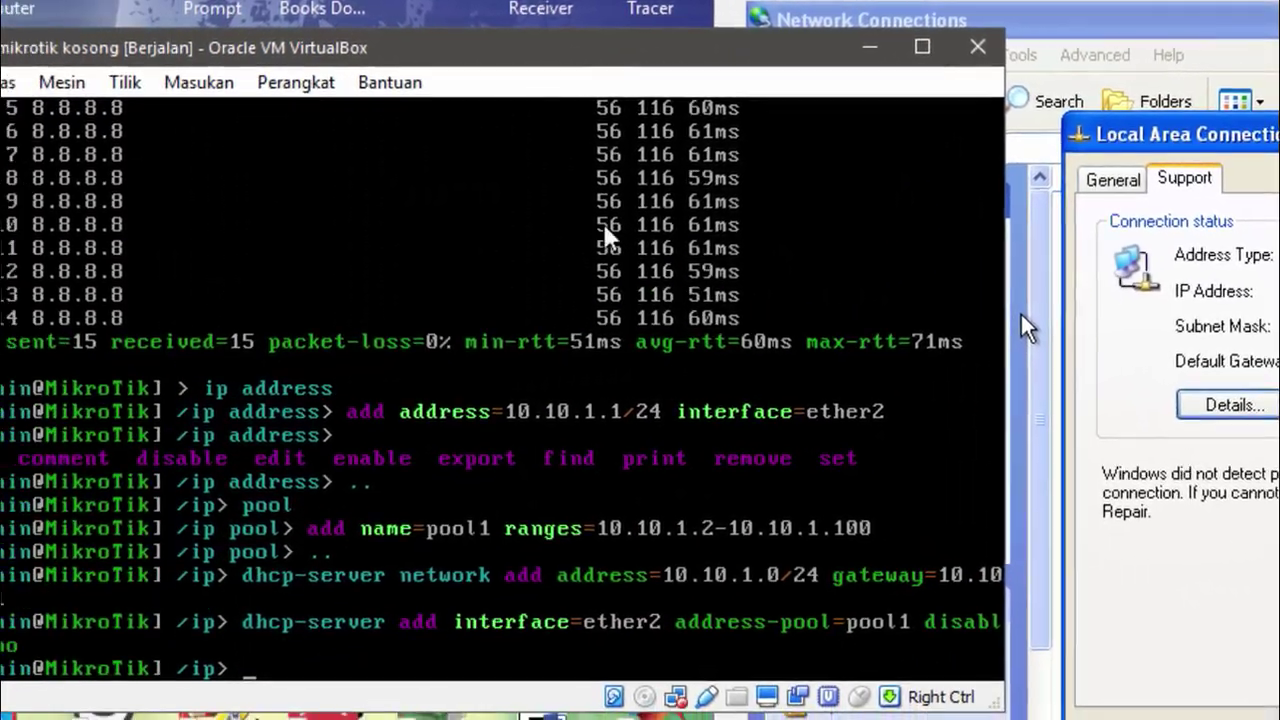
text(ping)
key(BackSpace)
key(BackSpace)
key(BackSpace)
key(BackSpace)
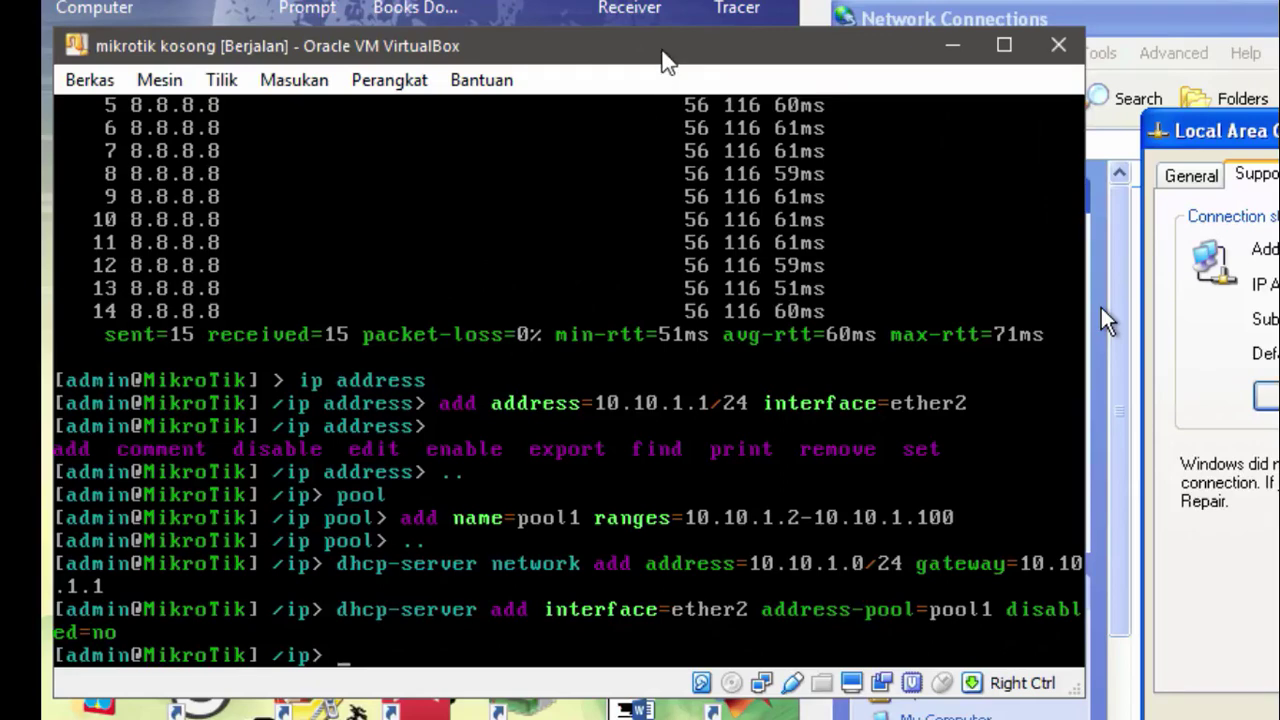
text(/)
key(Return)
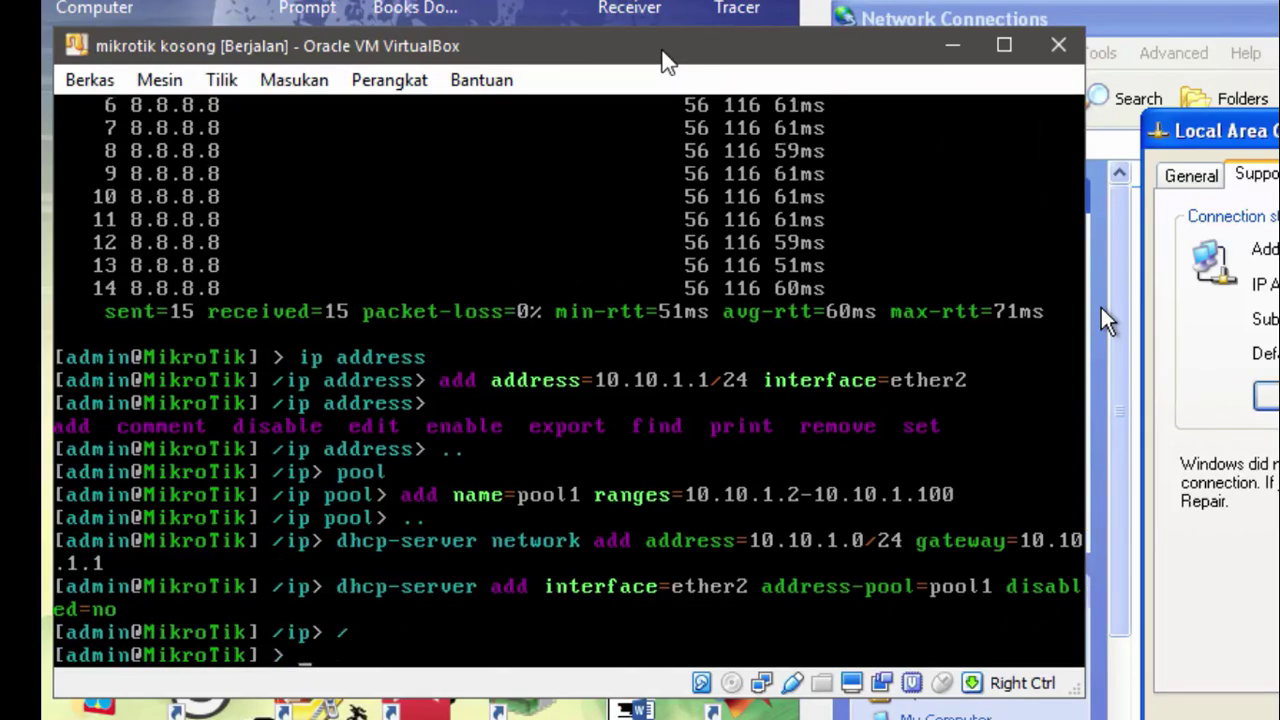
- Ping the client address 10.10.1.100 from the MikroTik console and stop after a few replies
text(ping)
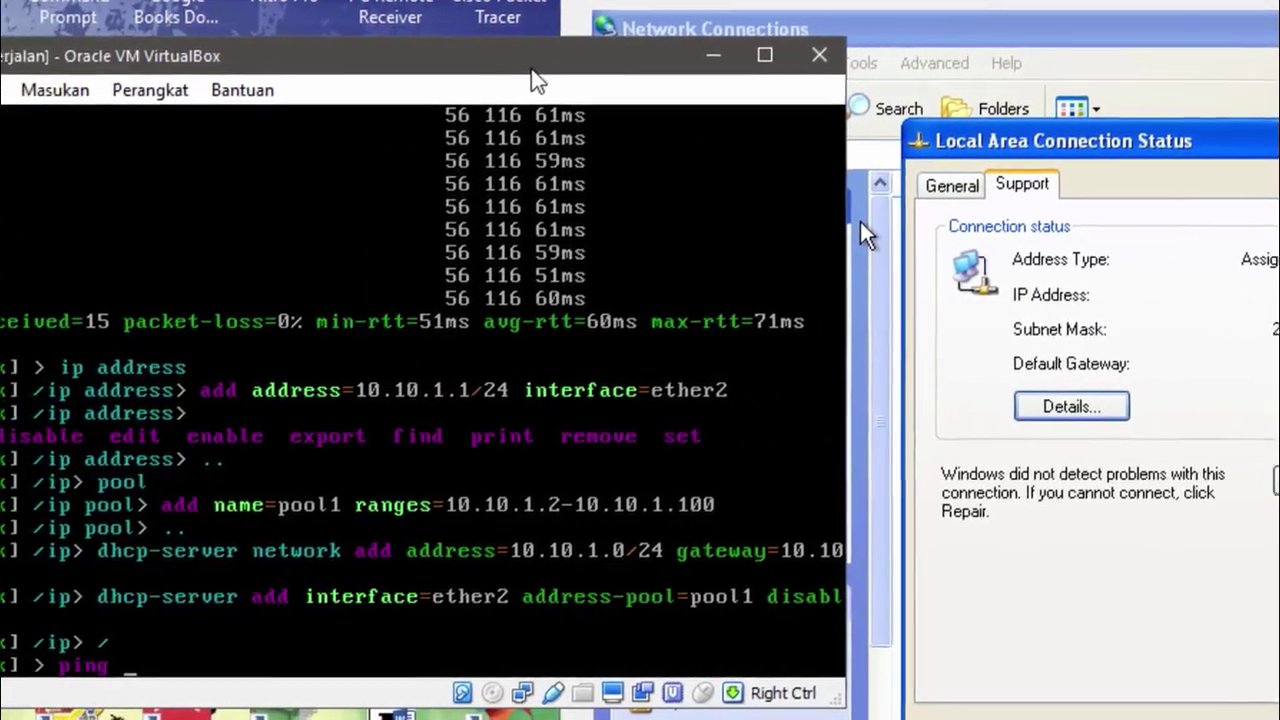
text(10)
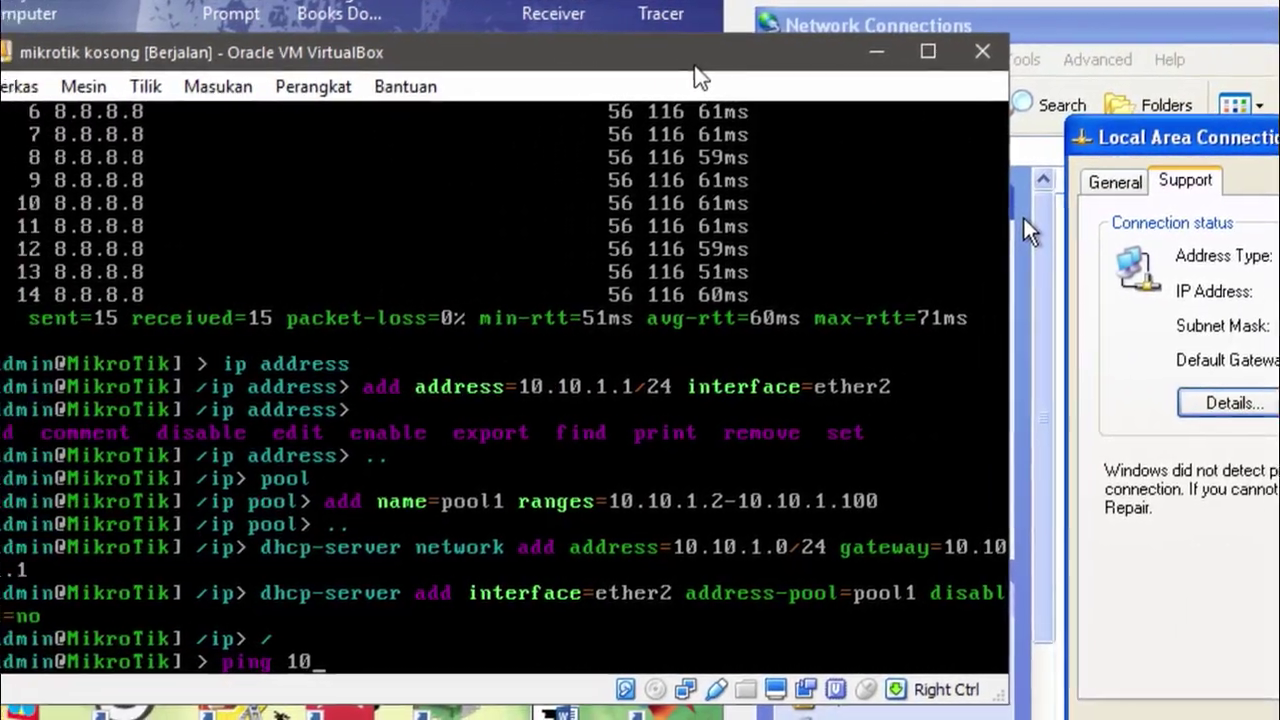
text(.10.1.100)
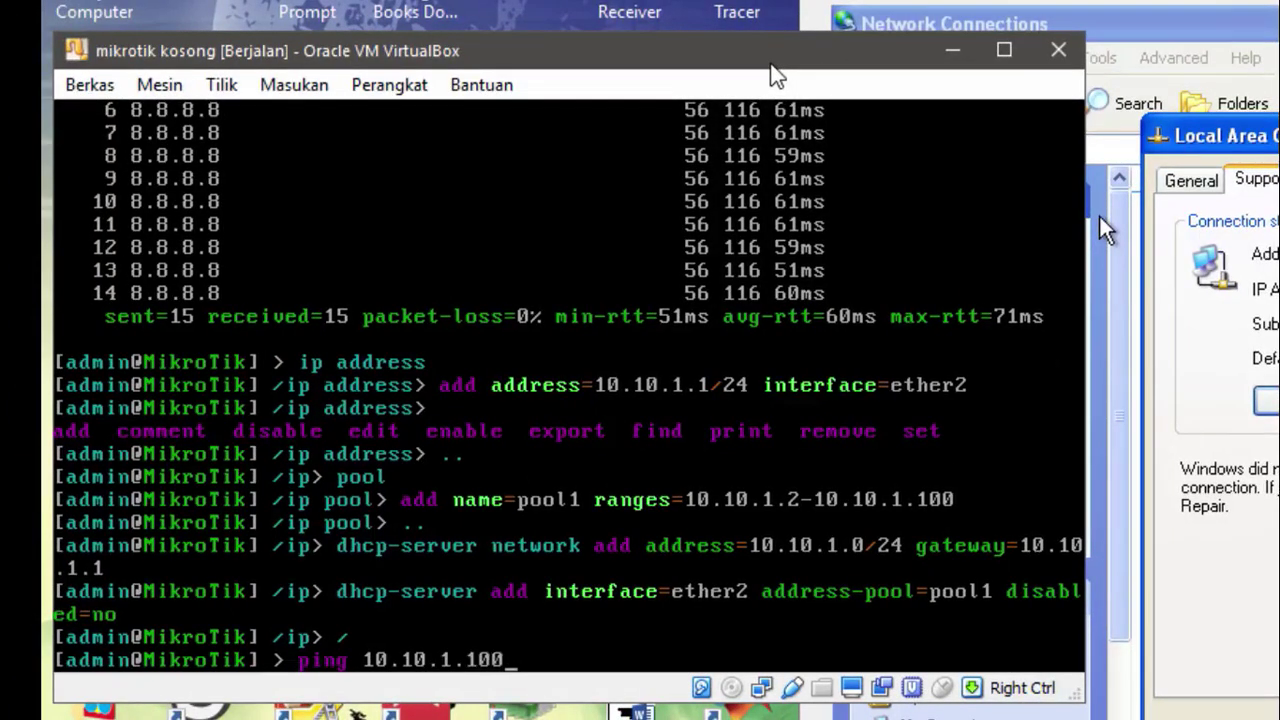
key(Return)
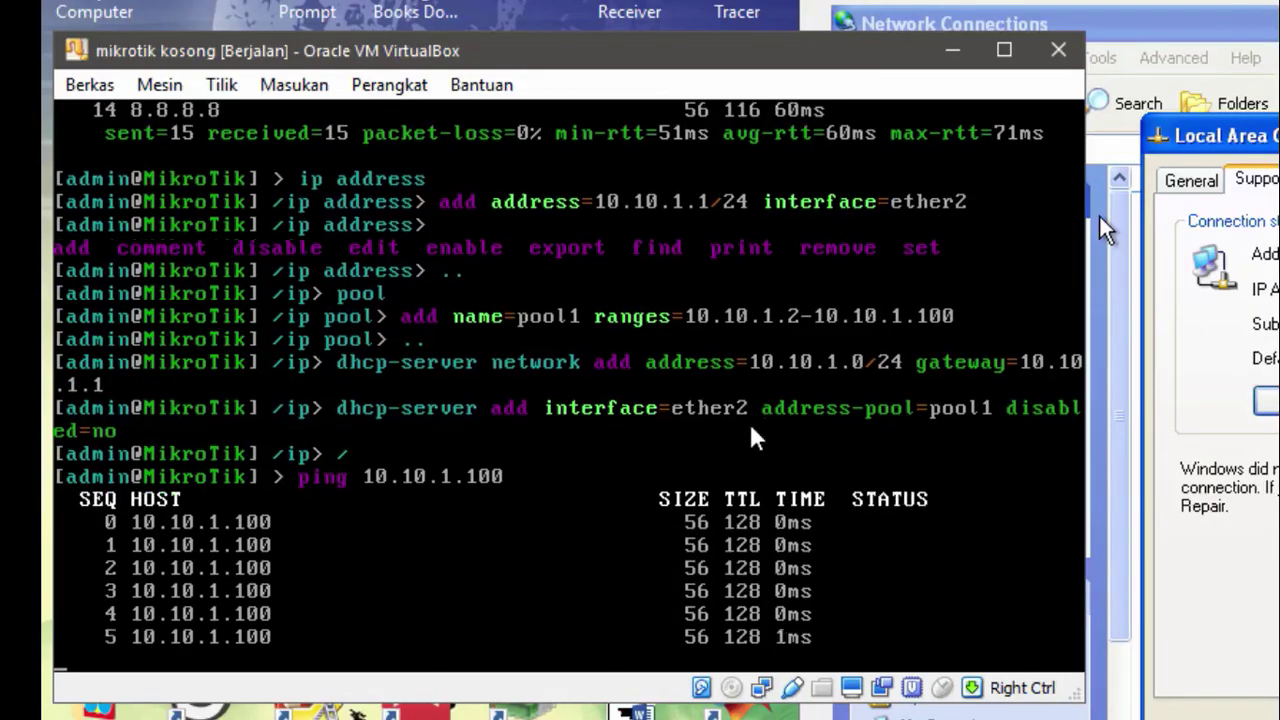
key(ctrl+c)
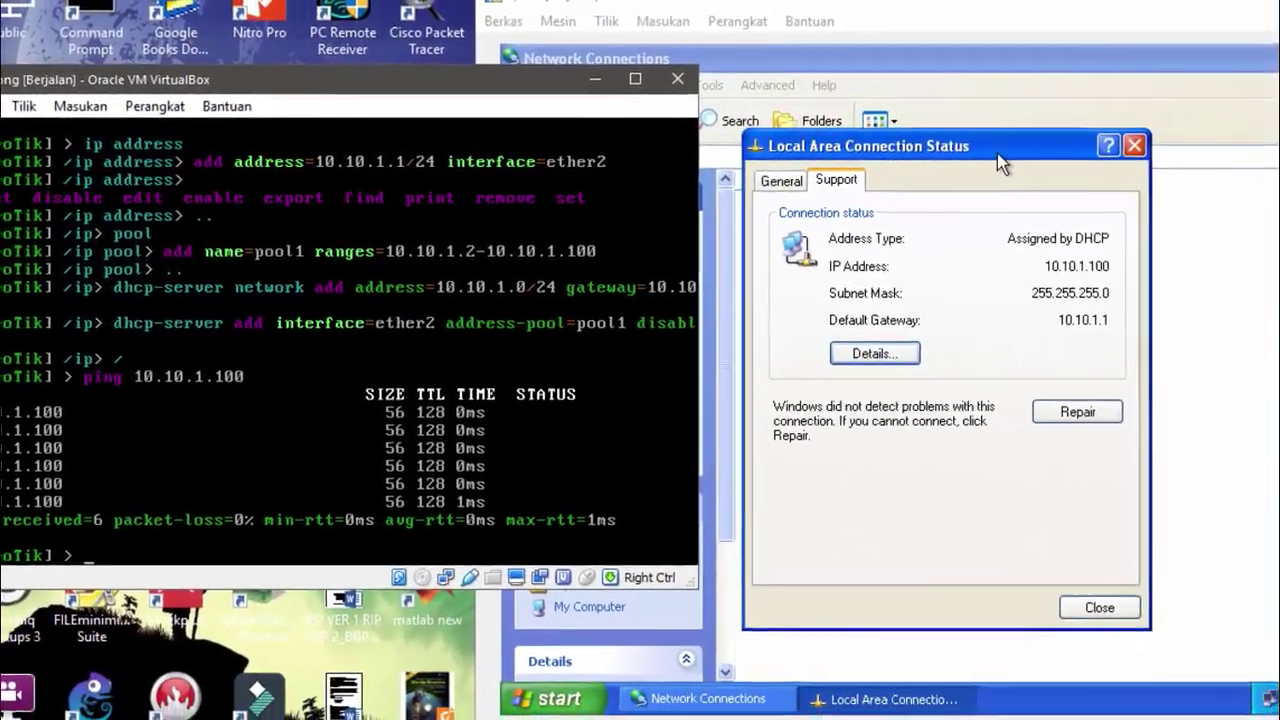
- Open a Command Prompt in the xpbro guest and begin a ping command without a target address
click(1202, 151)
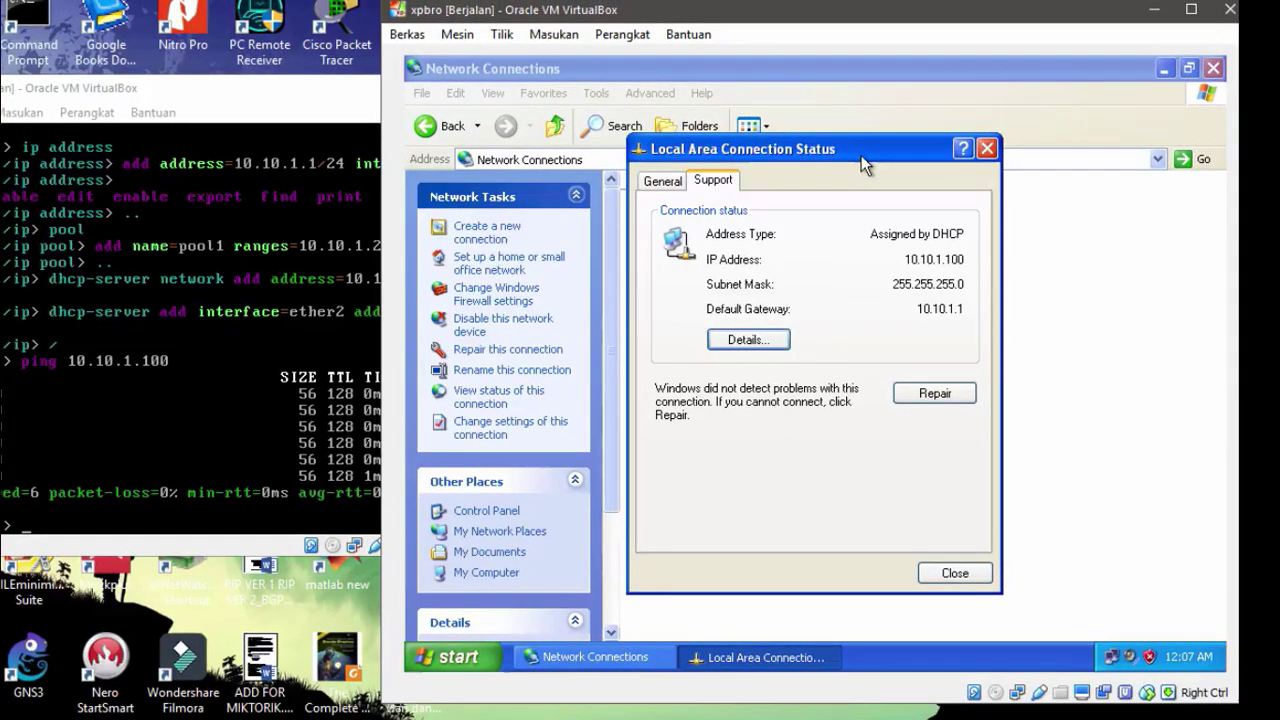
key(super+r)
key(Return)
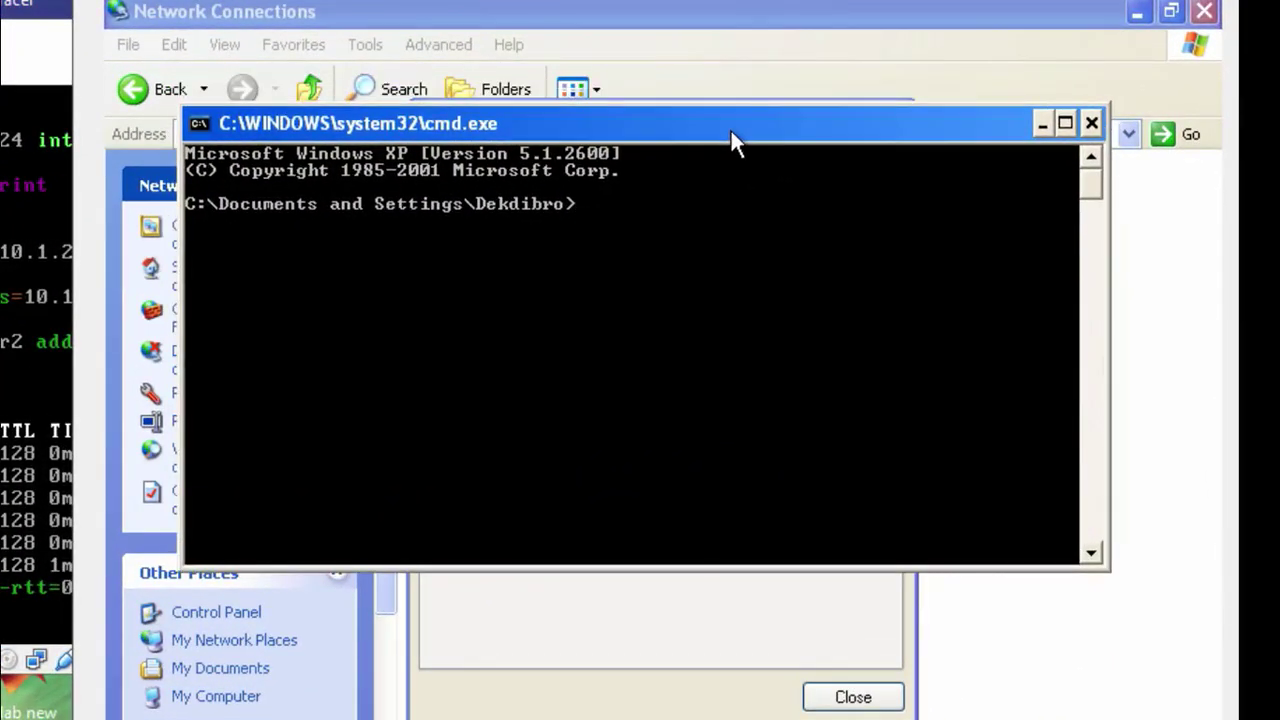
text(ping)
- Print the router's IP address list in the MikroTik console and return to the xpbro Command Prompt
click(40, 135)
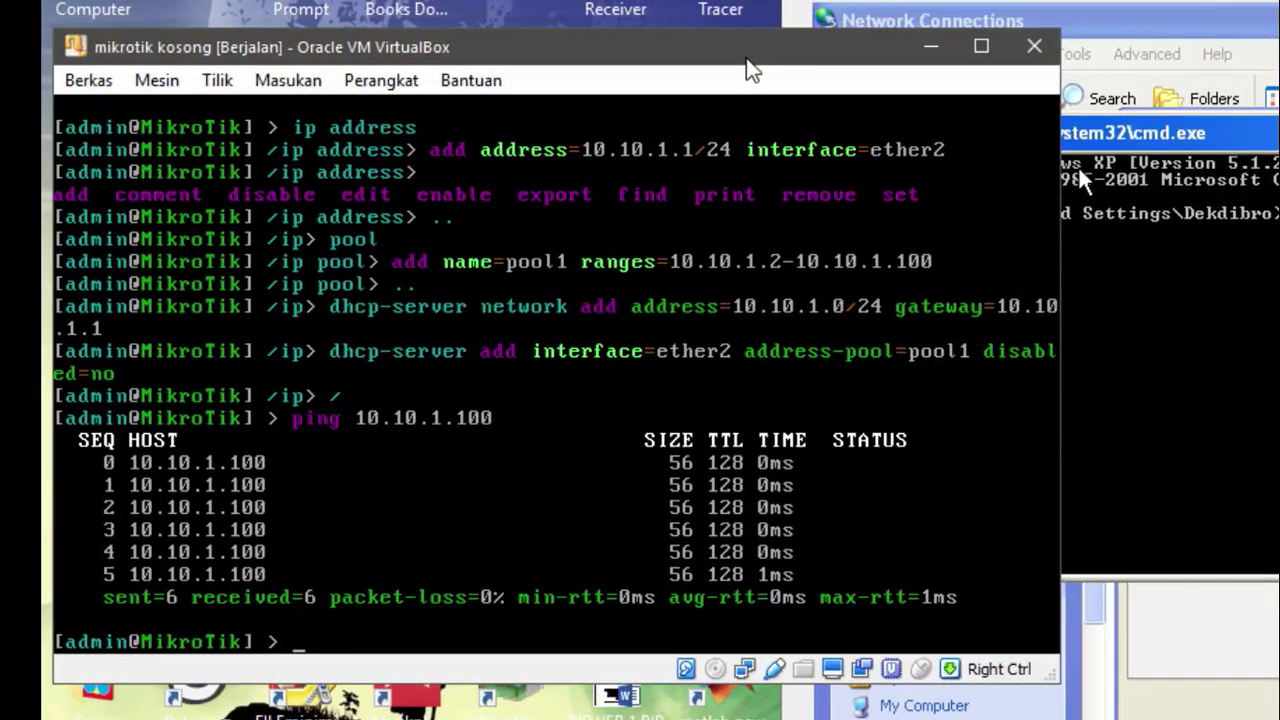
text(ip address )
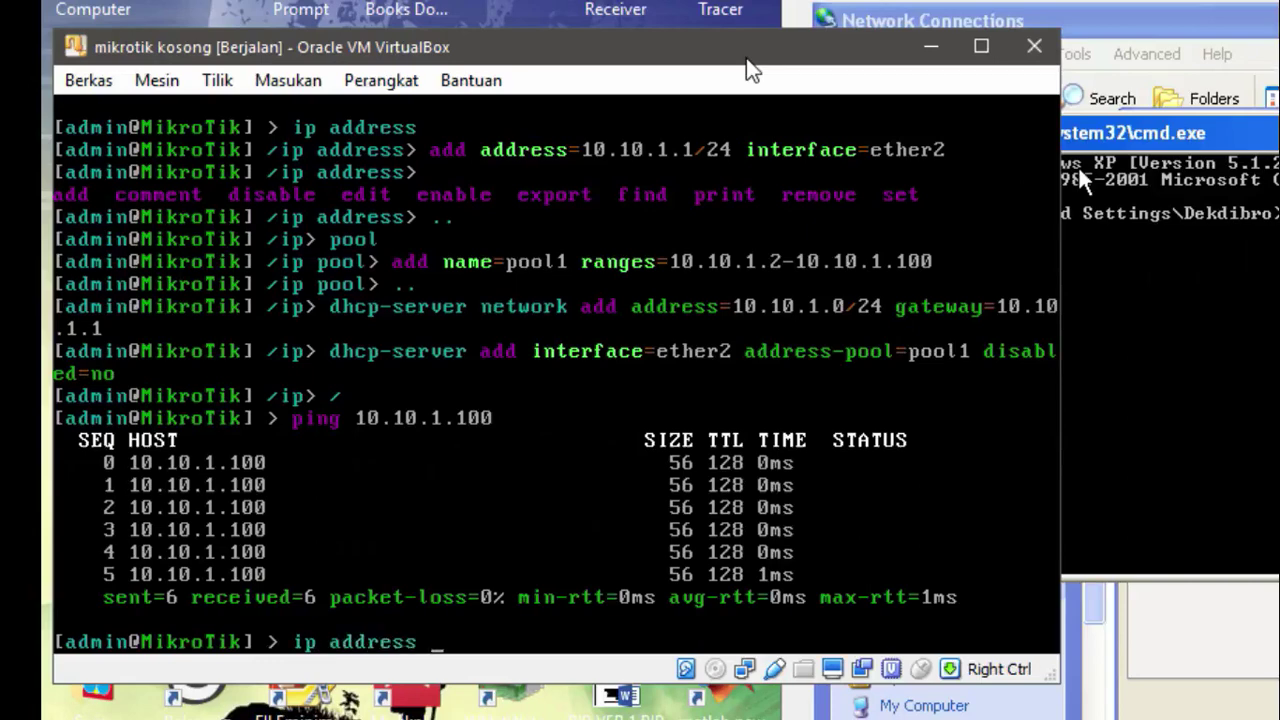
text(pr)
key(Return)
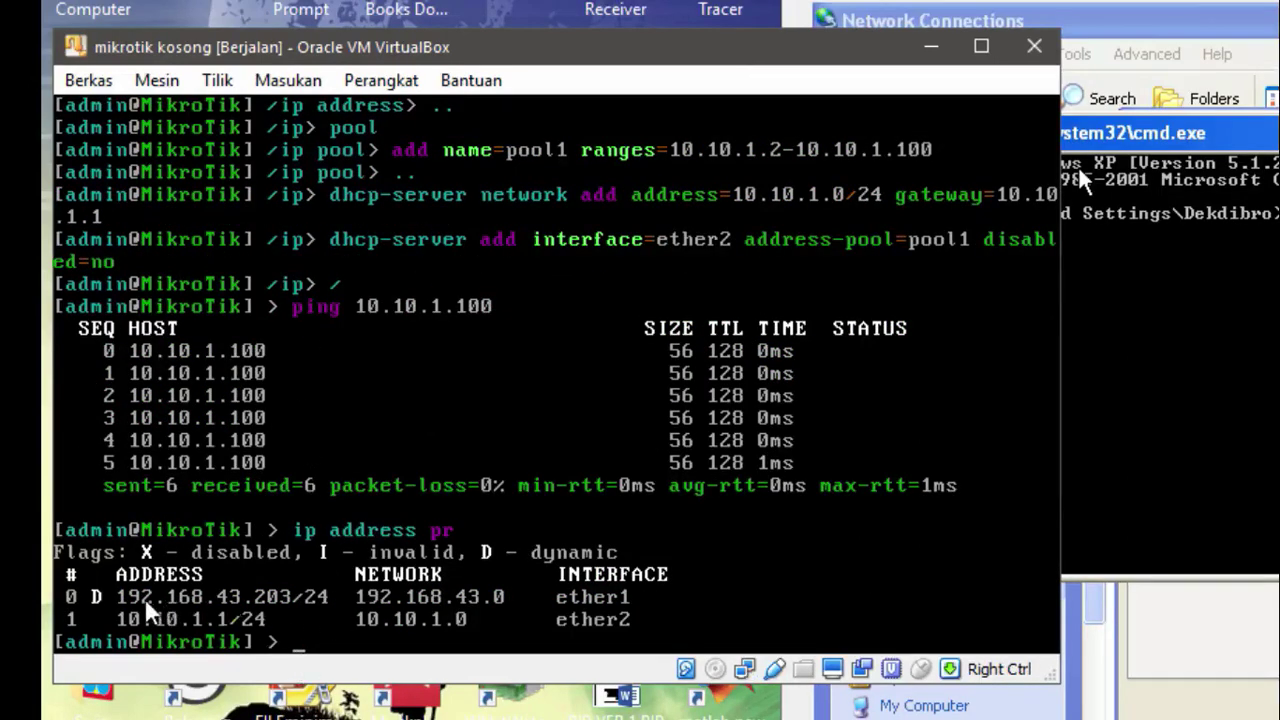
click(1249, 133)
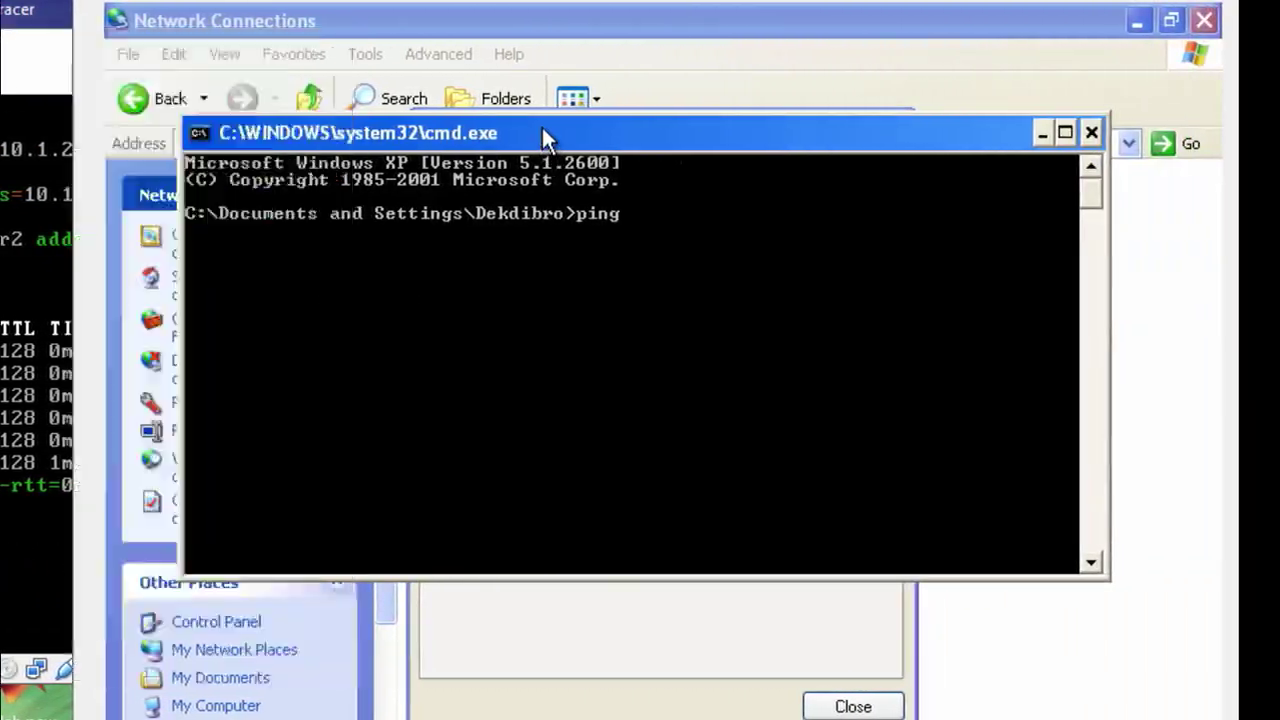